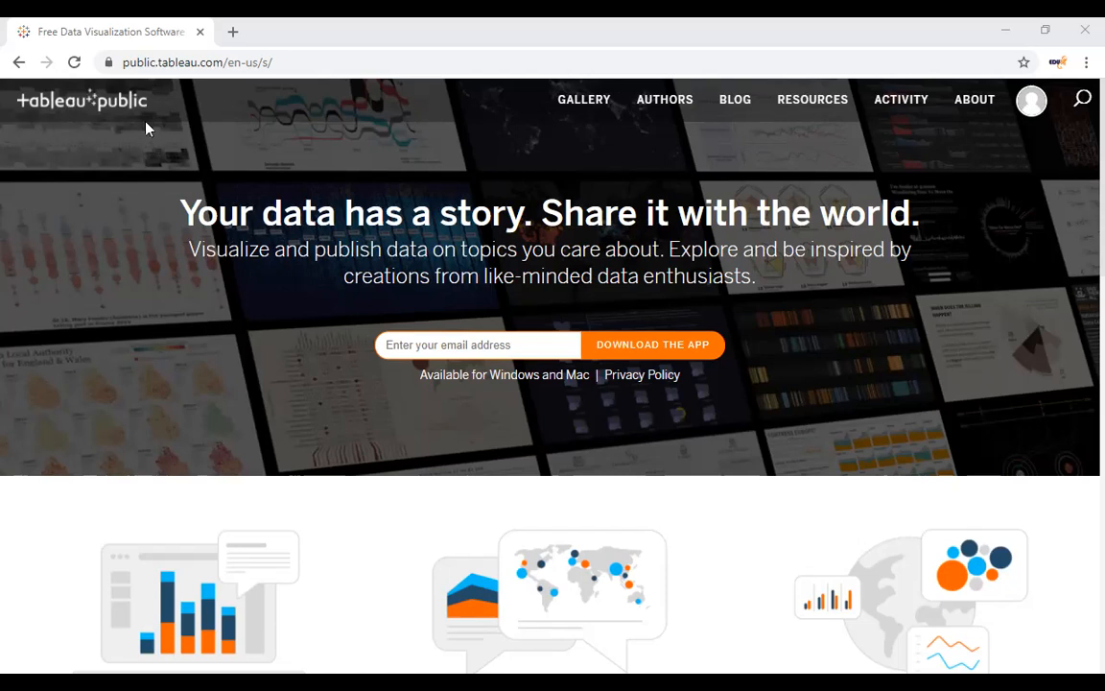
# Open the Sample Data section of the site's Resources and look through the datasets offered in each category.
pyautogui.click(806, 110)
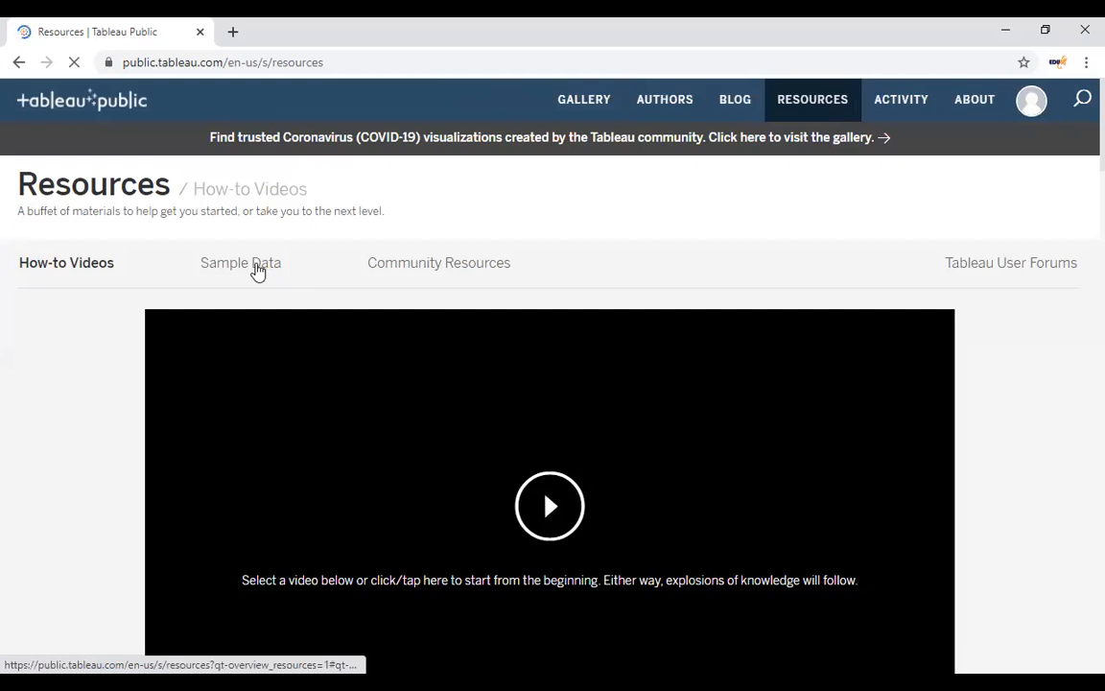
pyautogui.click(258, 271)
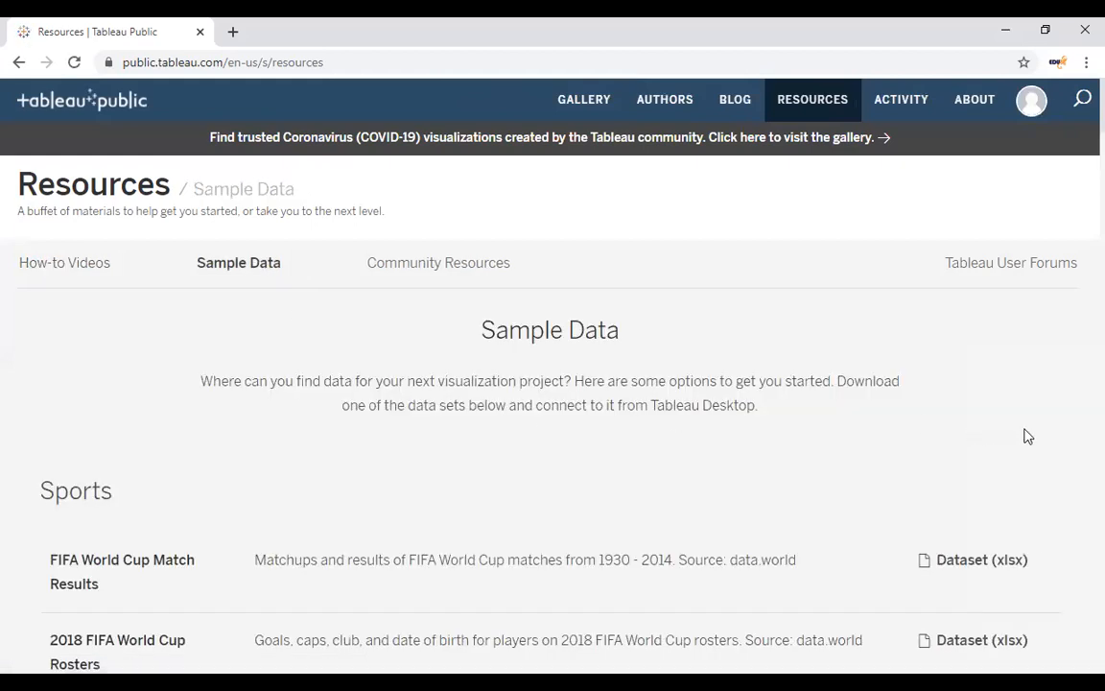
pyautogui.scroll(-10, 1028, 437)
pyautogui.scroll(-4, 1027, 436)
pyautogui.scroll(15, 1028, 436)
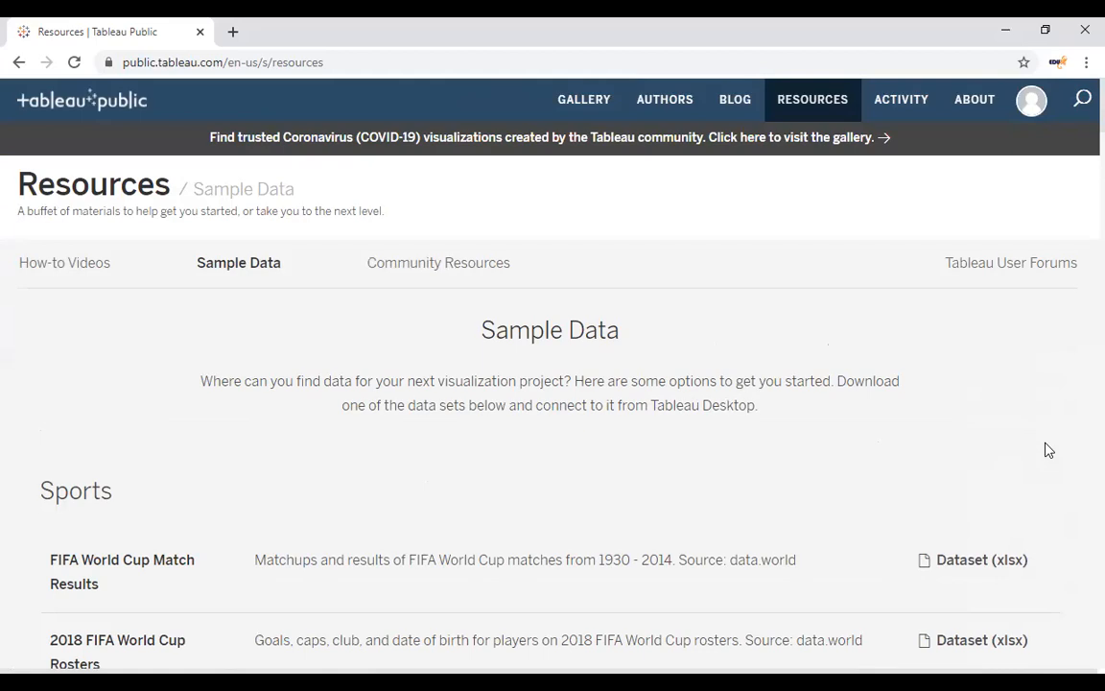
pyautogui.scroll(-10, 1049, 450)
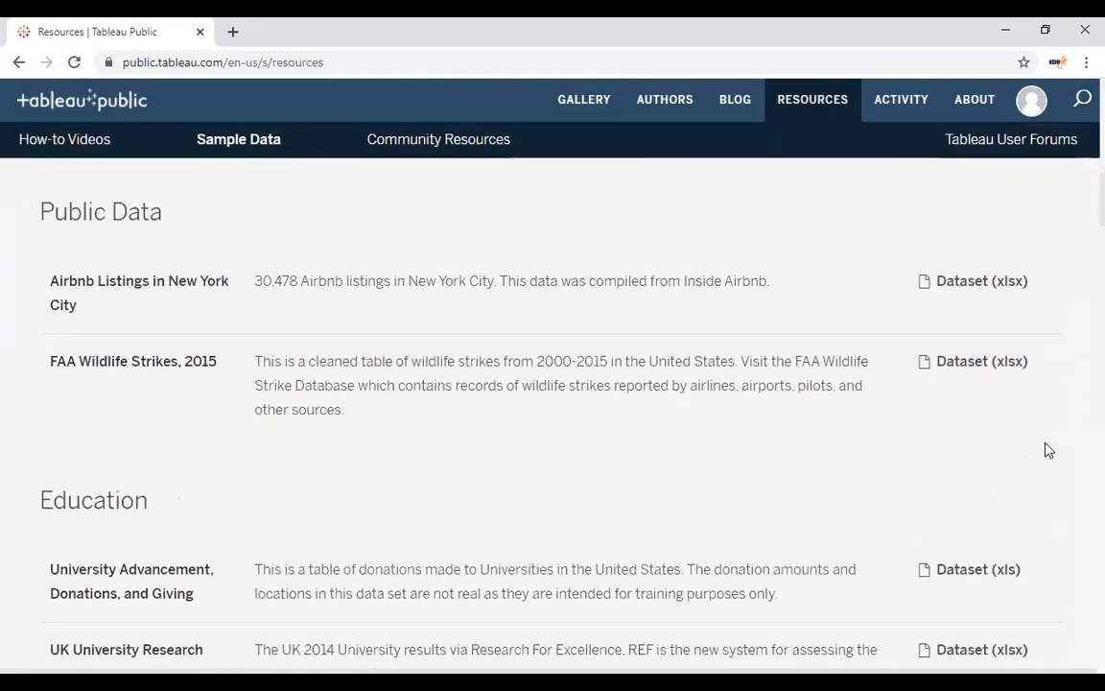
pyautogui.scroll(-3, 1049, 450)
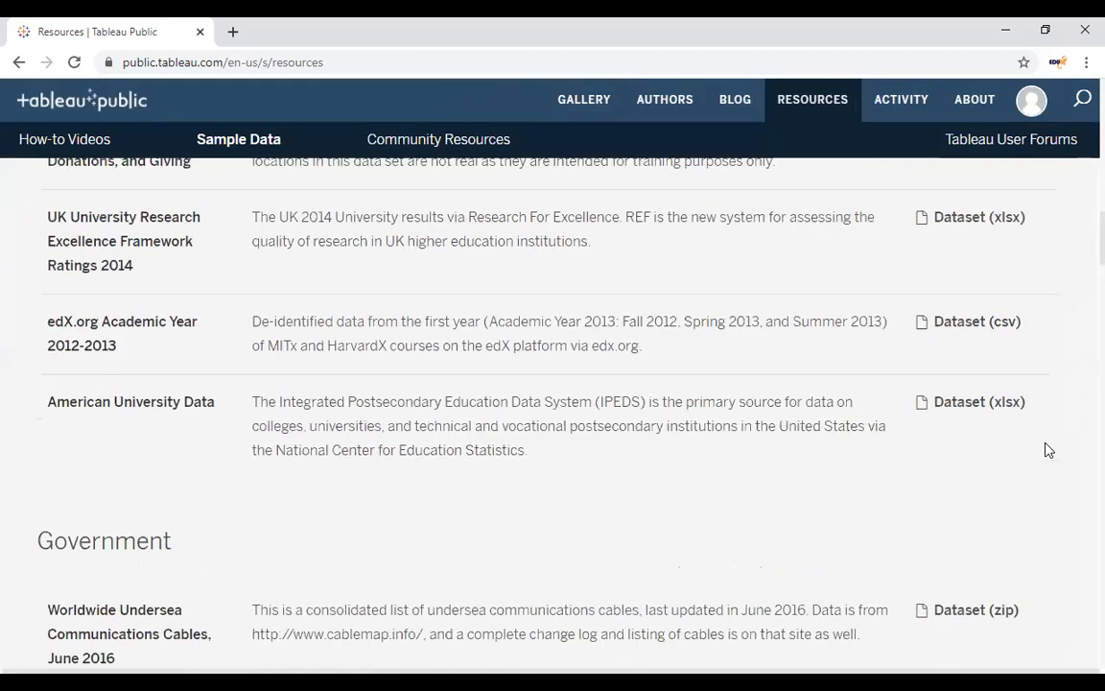
pyautogui.scroll(15, 1049, 450)
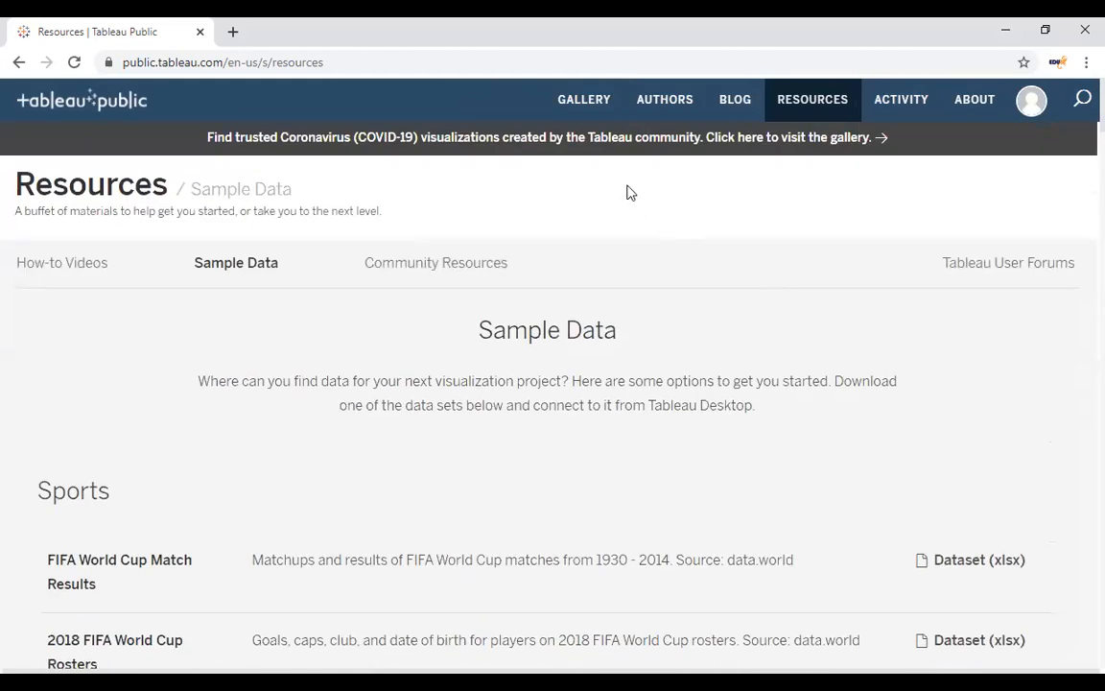
# Open the Gallery and browse the Viz of the Day visualizations on its first page.
pyautogui.click(595, 103)
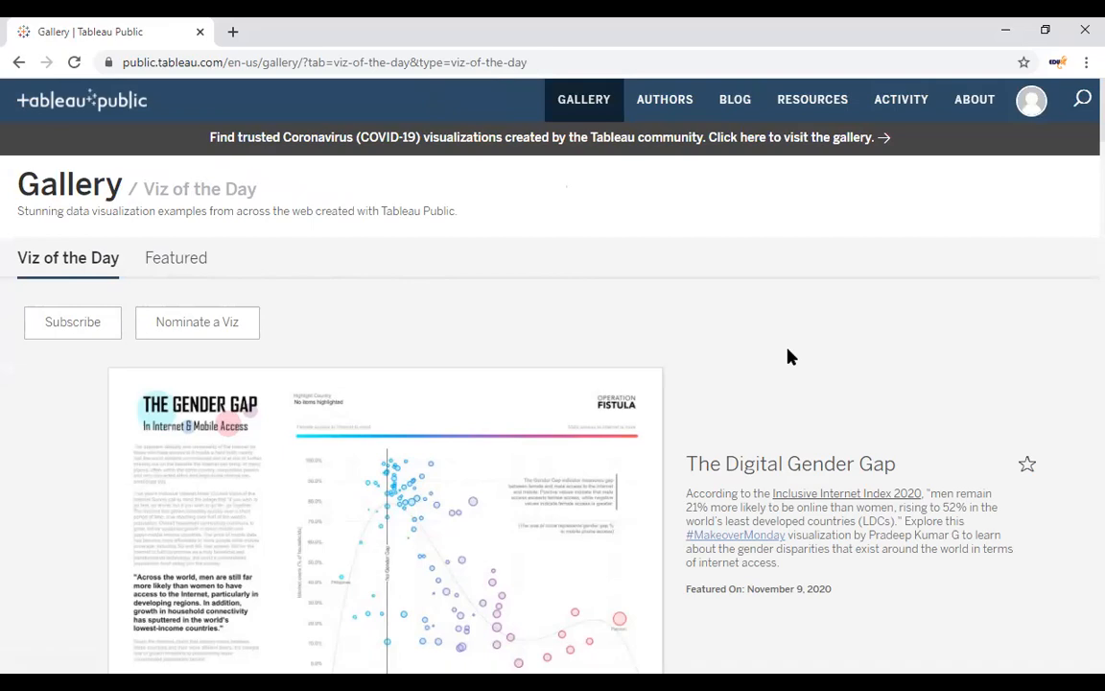
pyautogui.scroll(-10, 789, 357)
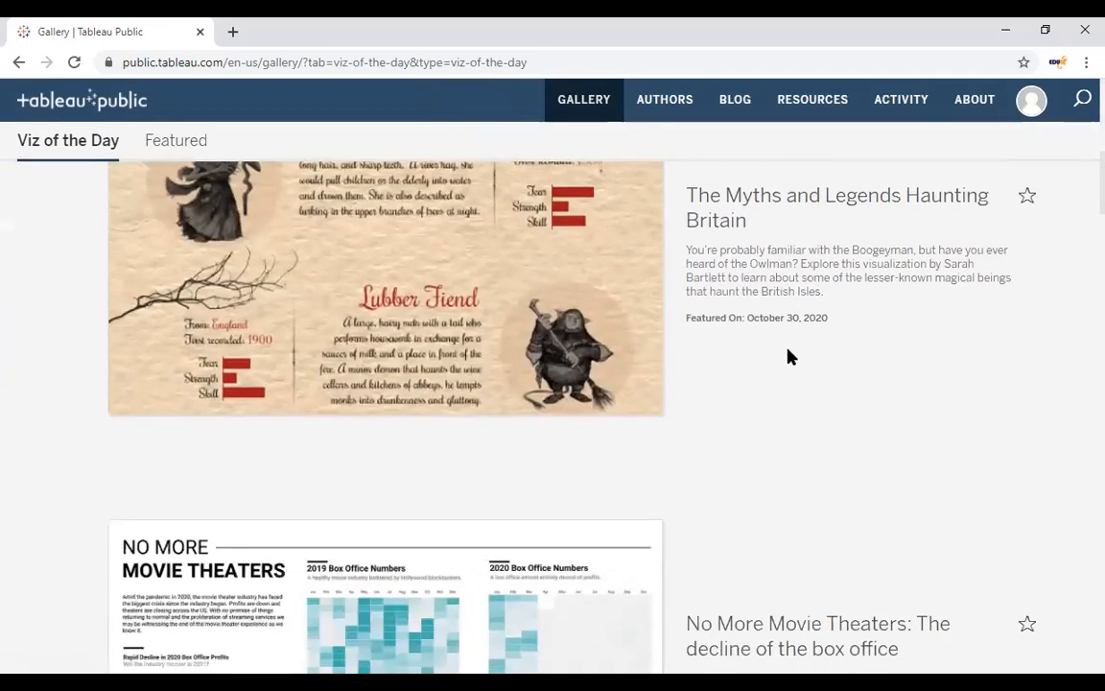
pyautogui.scroll(-6, 789, 357)
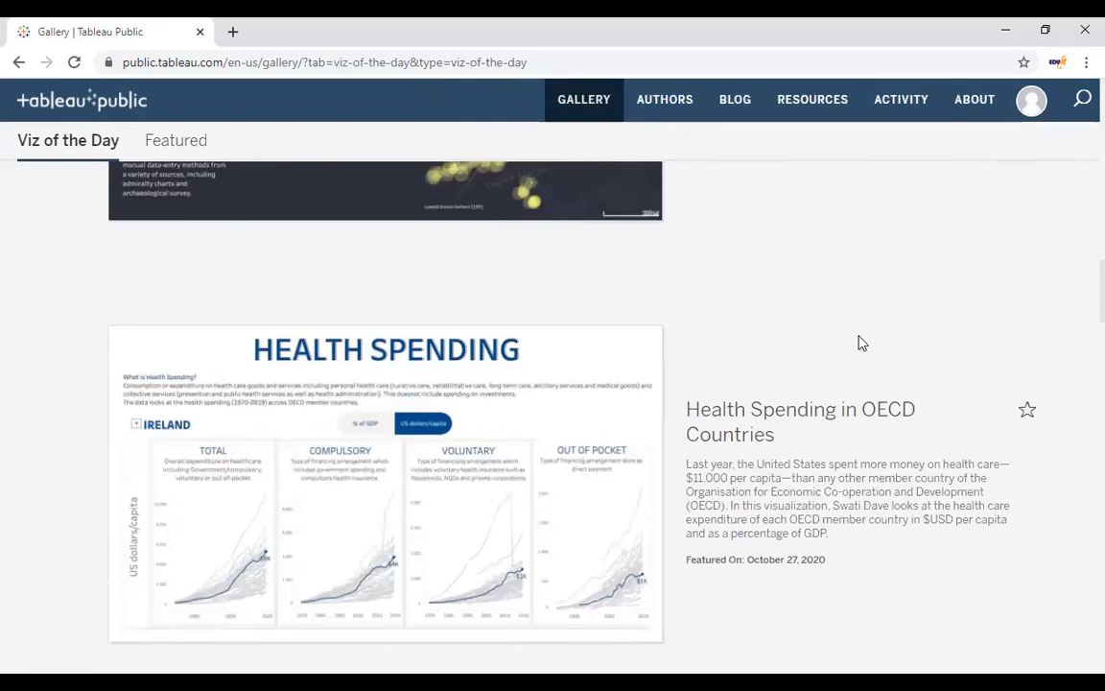
pyautogui.scroll(-6, 871, 338)
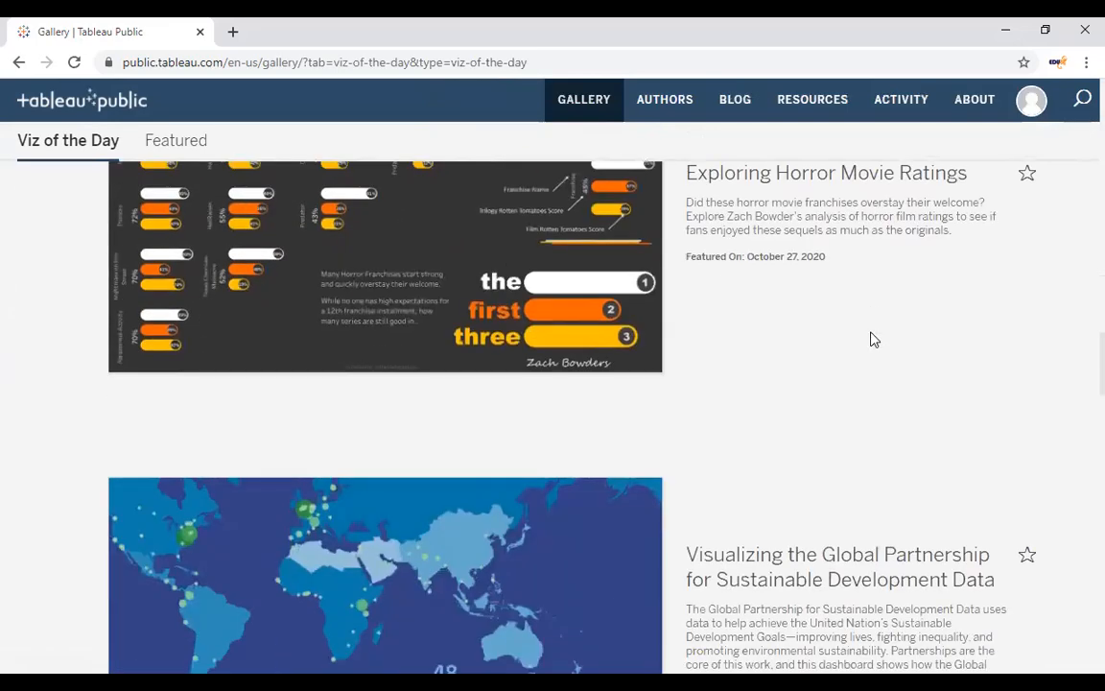
pyautogui.scroll(-8, 872, 337)
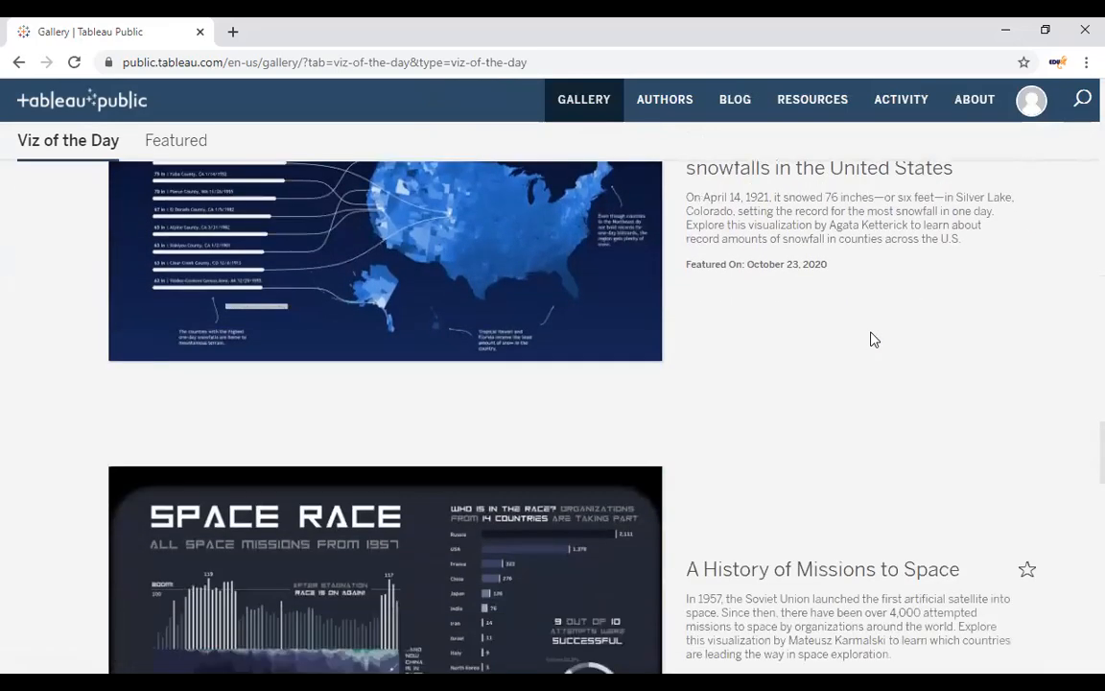
pyautogui.scroll(-3, 871, 338)
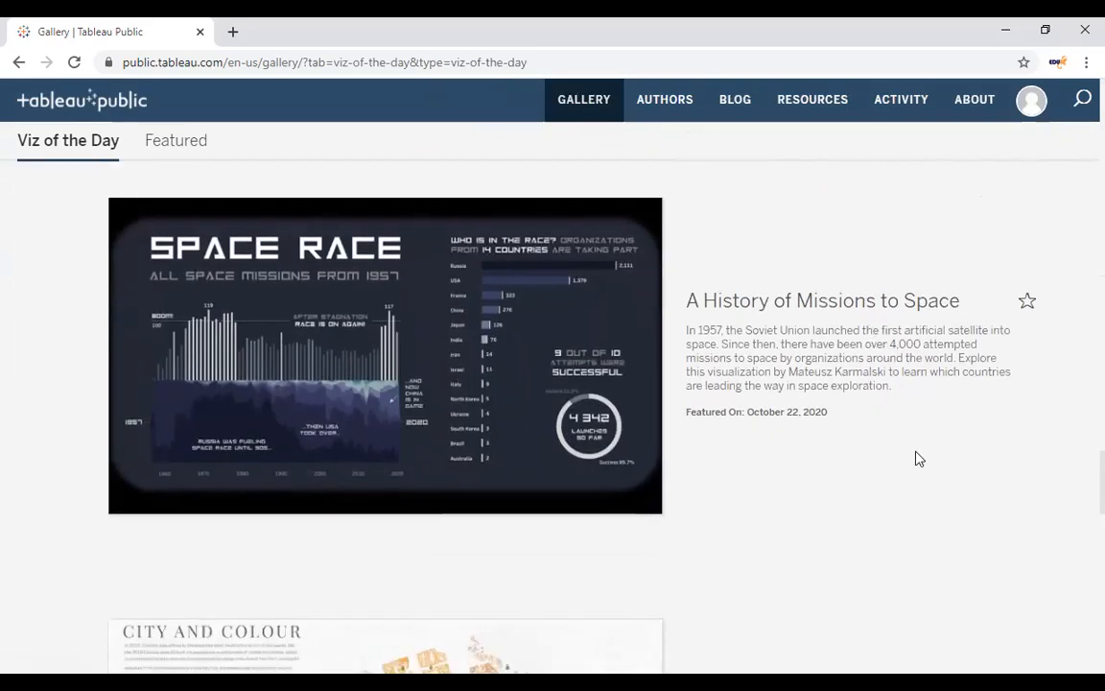
pyautogui.scroll(-5, 916, 459)
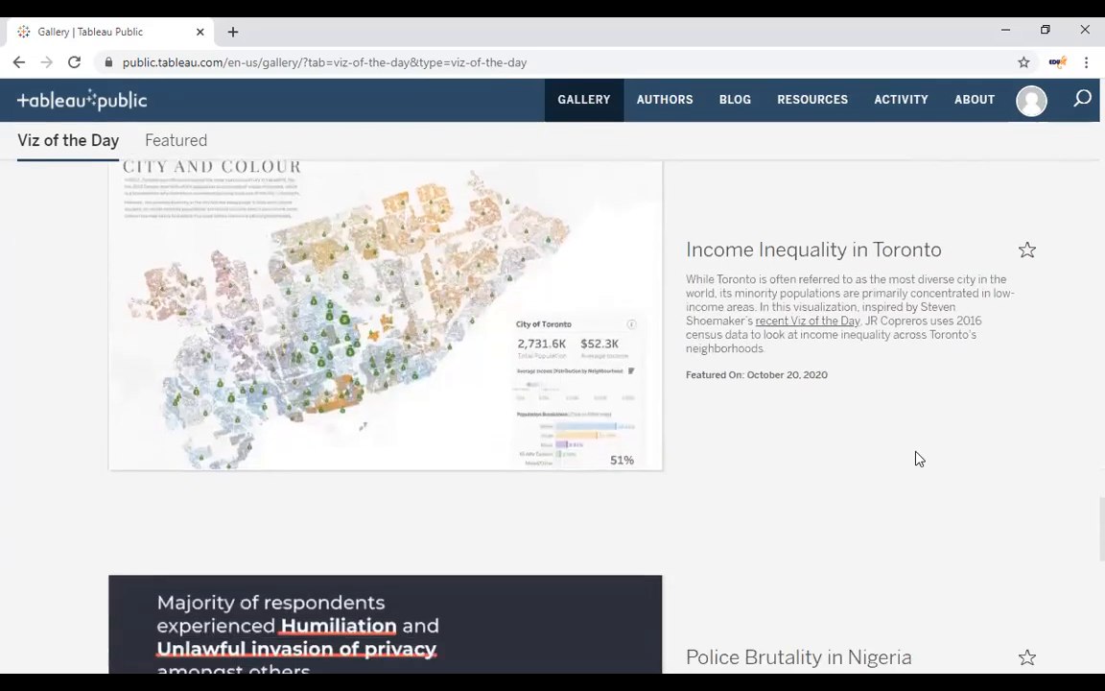
pyautogui.scroll(-5, 916, 459)
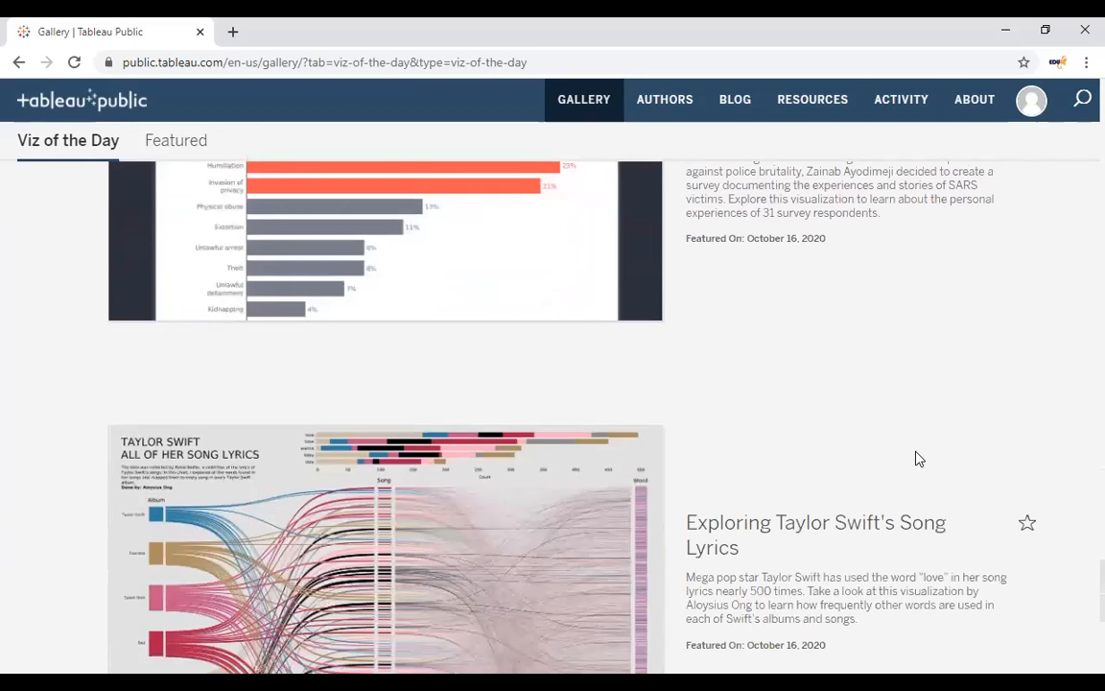
pyautogui.scroll(15, 917, 459)
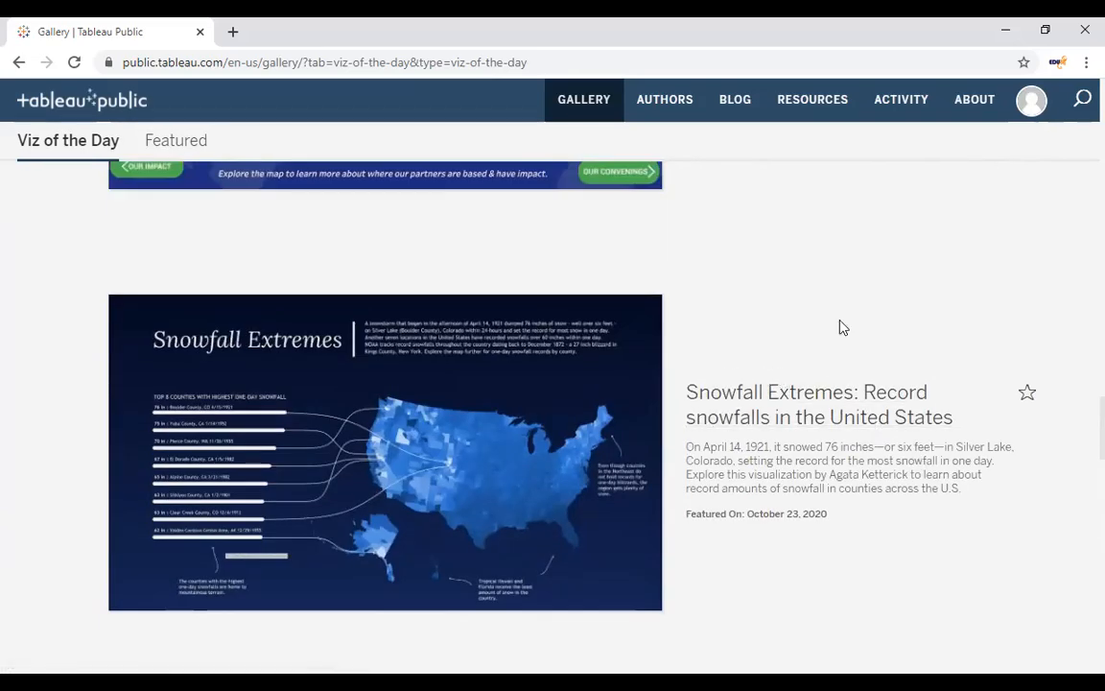
pyautogui.scroll(8, 839, 328)
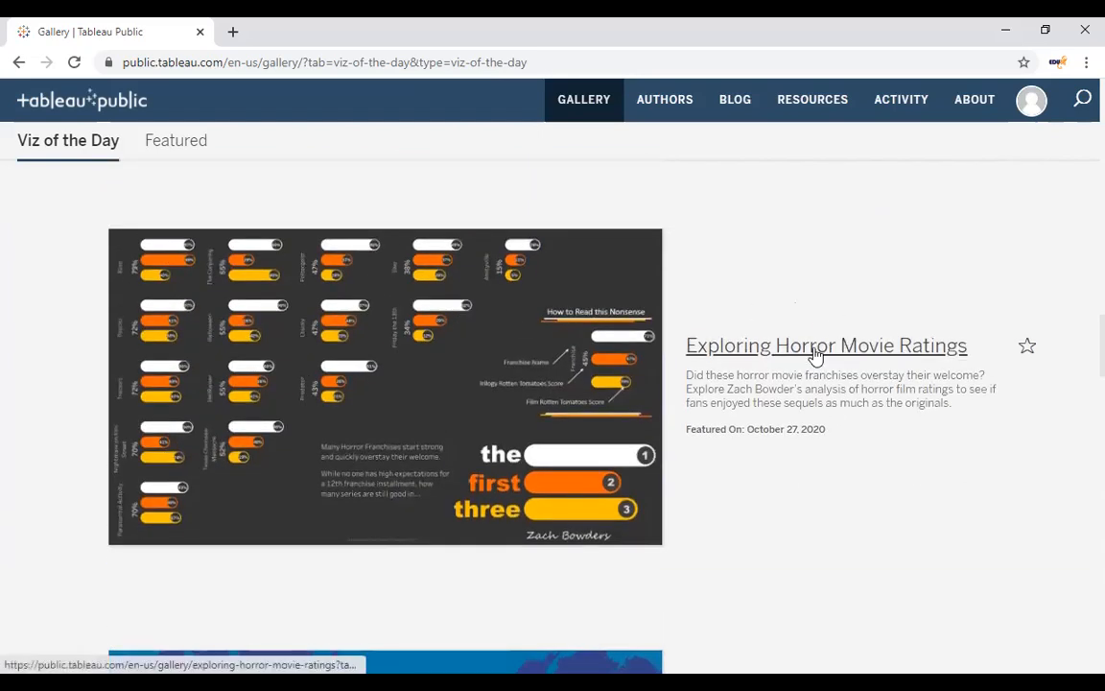
# Open the Exploring Horror Movie Ratings visualization and examine its charts, reading guide and description.
pyautogui.click(815, 350)
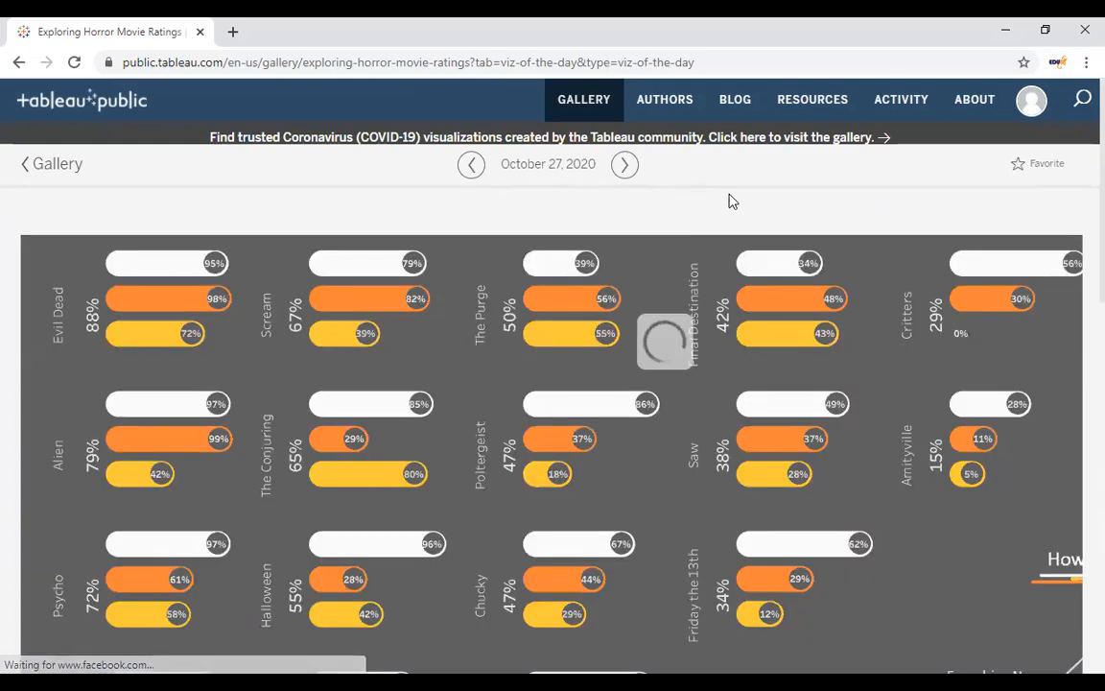
pyautogui.scroll(-10, 731, 201)
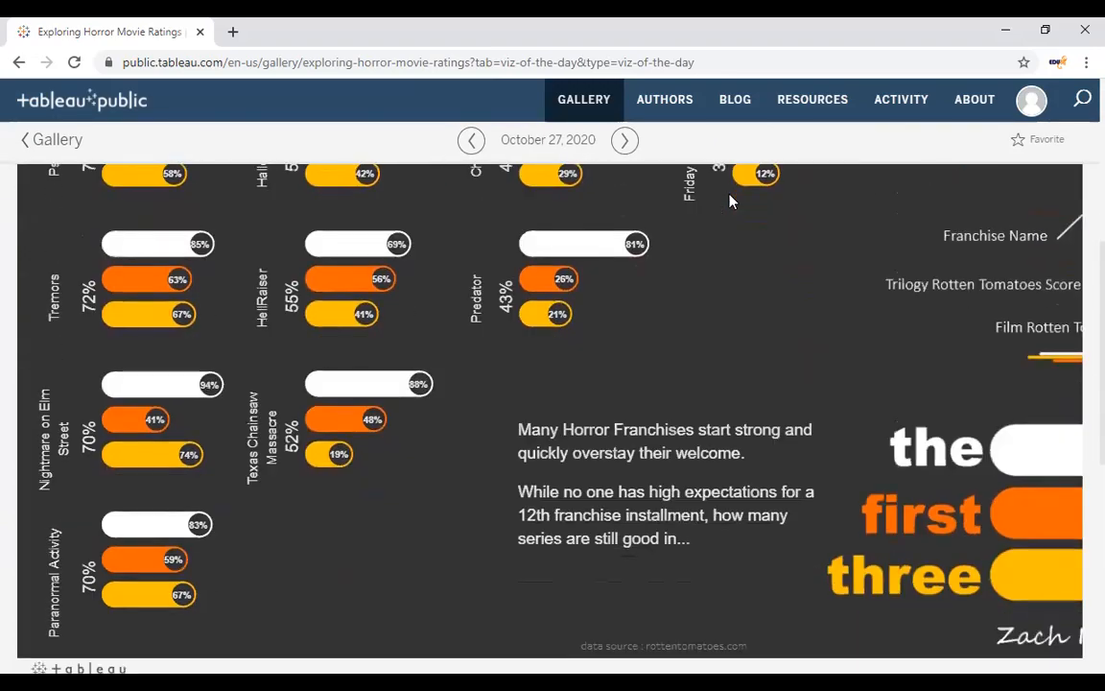
pyautogui.scroll(5, 731, 201)
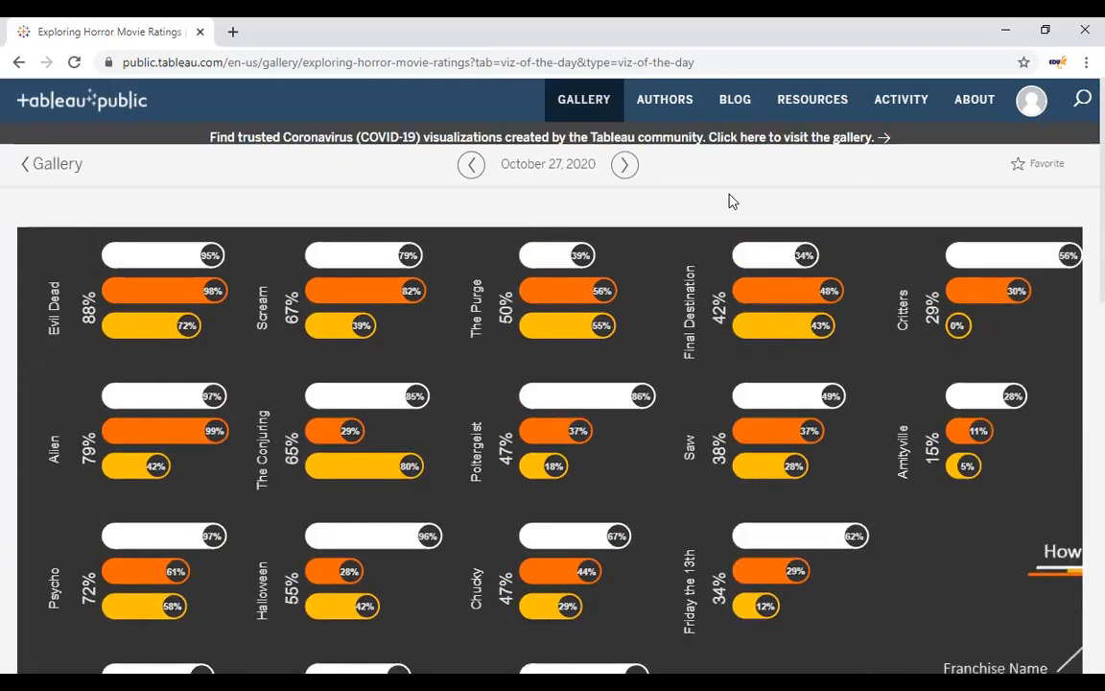
pyautogui.scroll(-10, 731, 200)
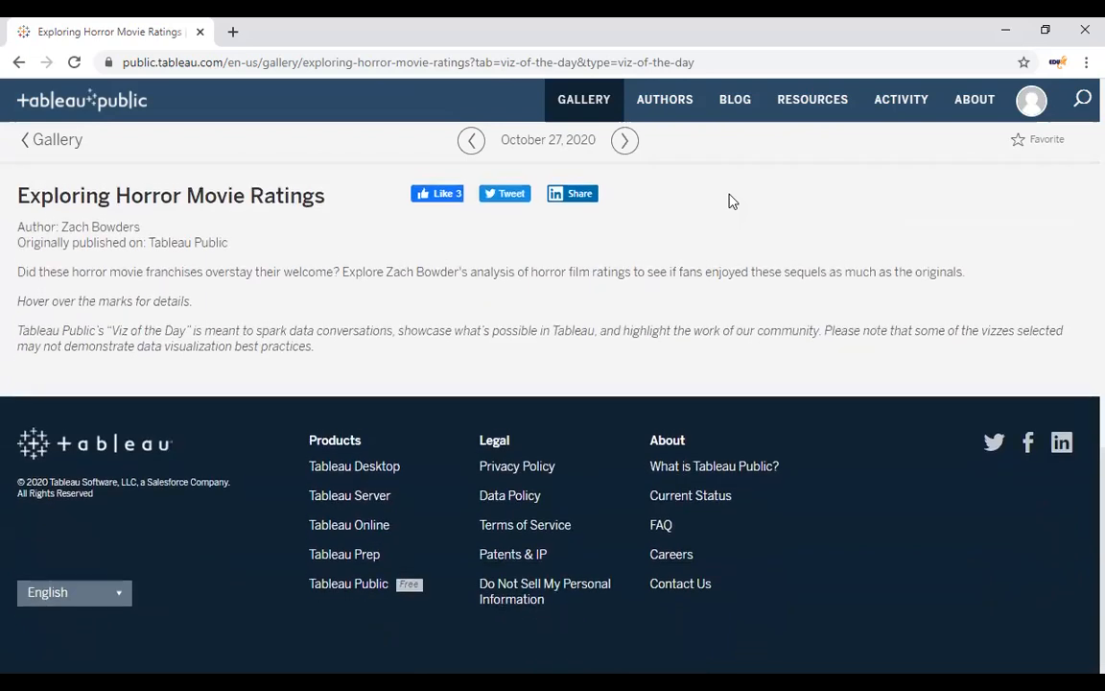
pyautogui.scroll(2, 731, 200)
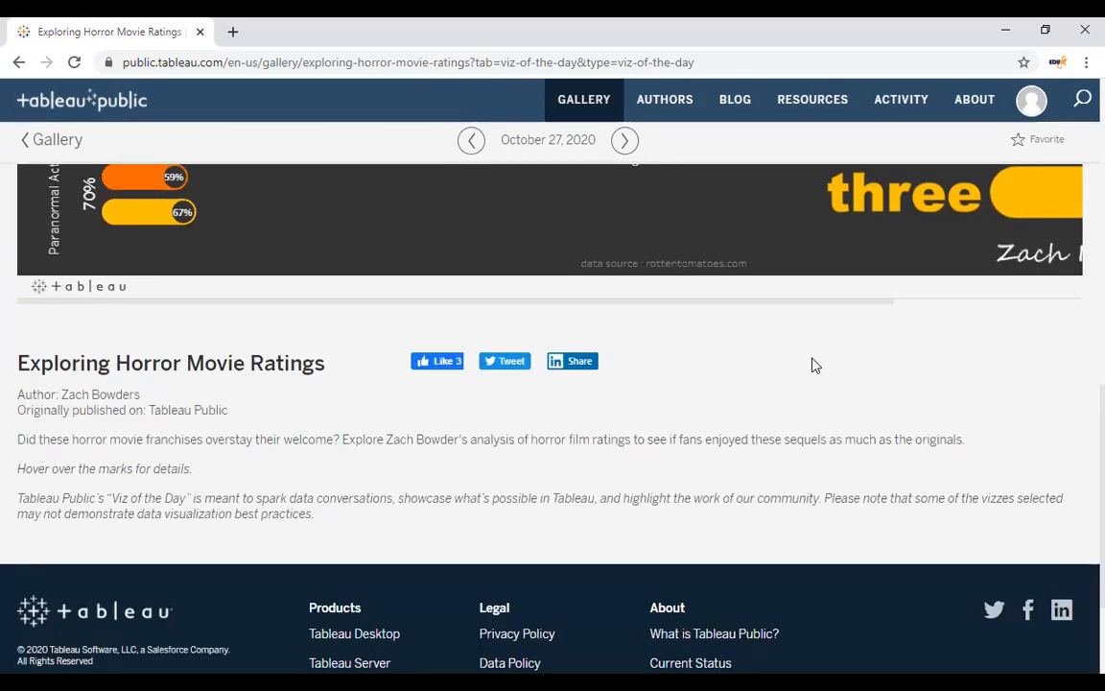
pyautogui.scroll(6, 814, 364)
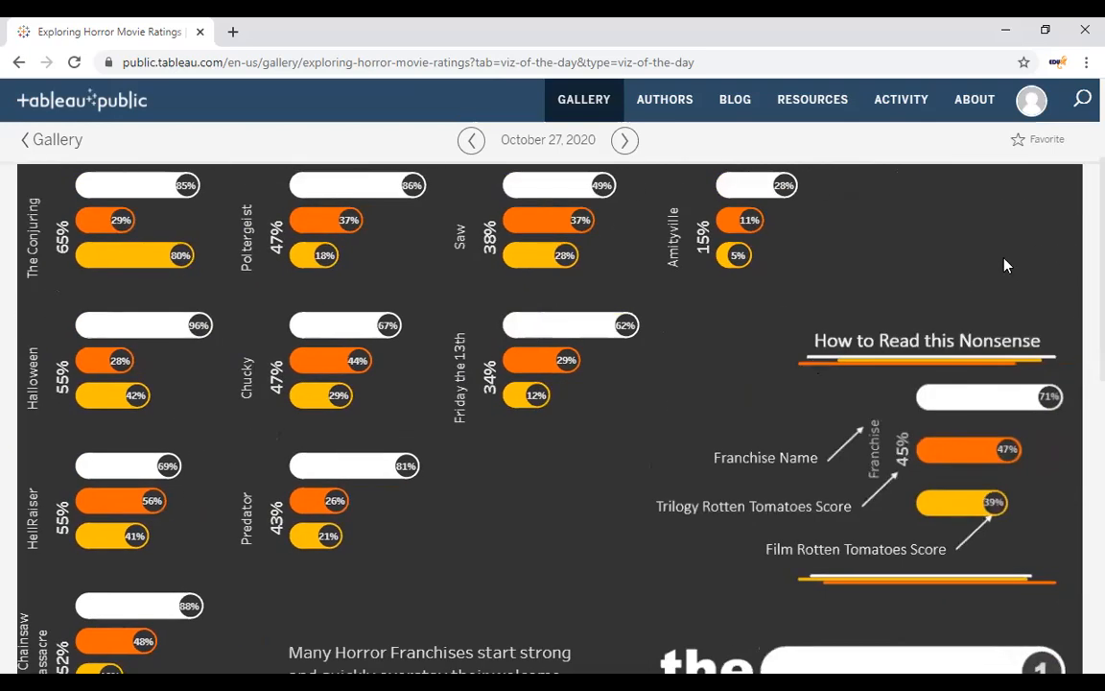
pyautogui.scroll(-10, 958, 390)
pyautogui.scroll(5, 958, 390)
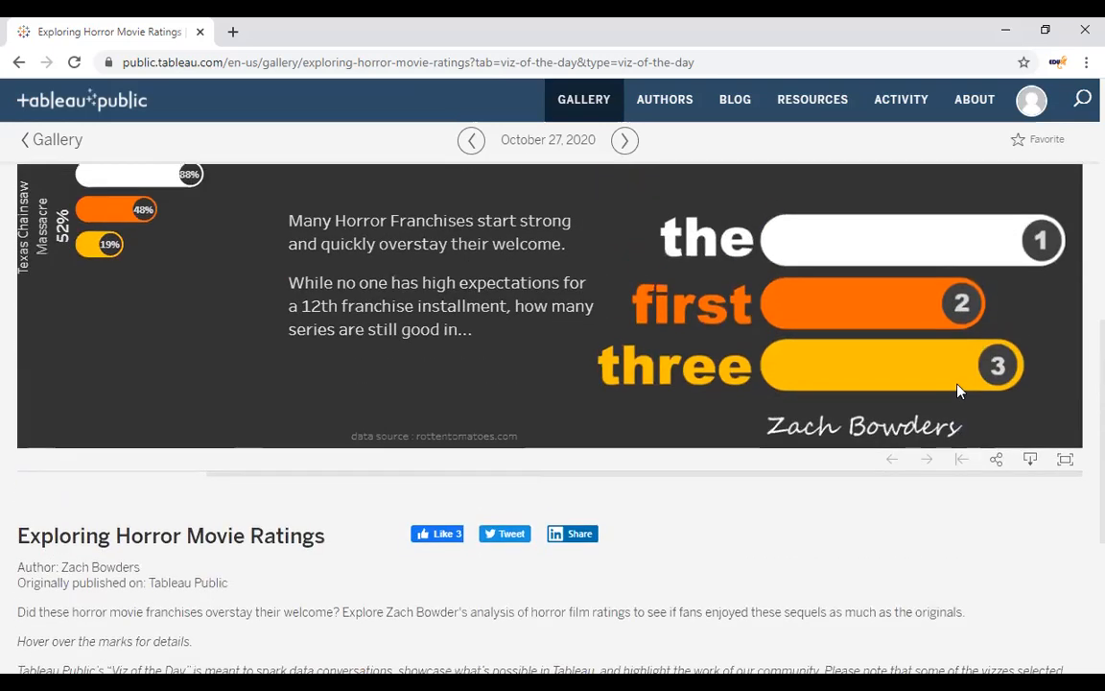
pyautogui.scroll(-1, 967, 407)
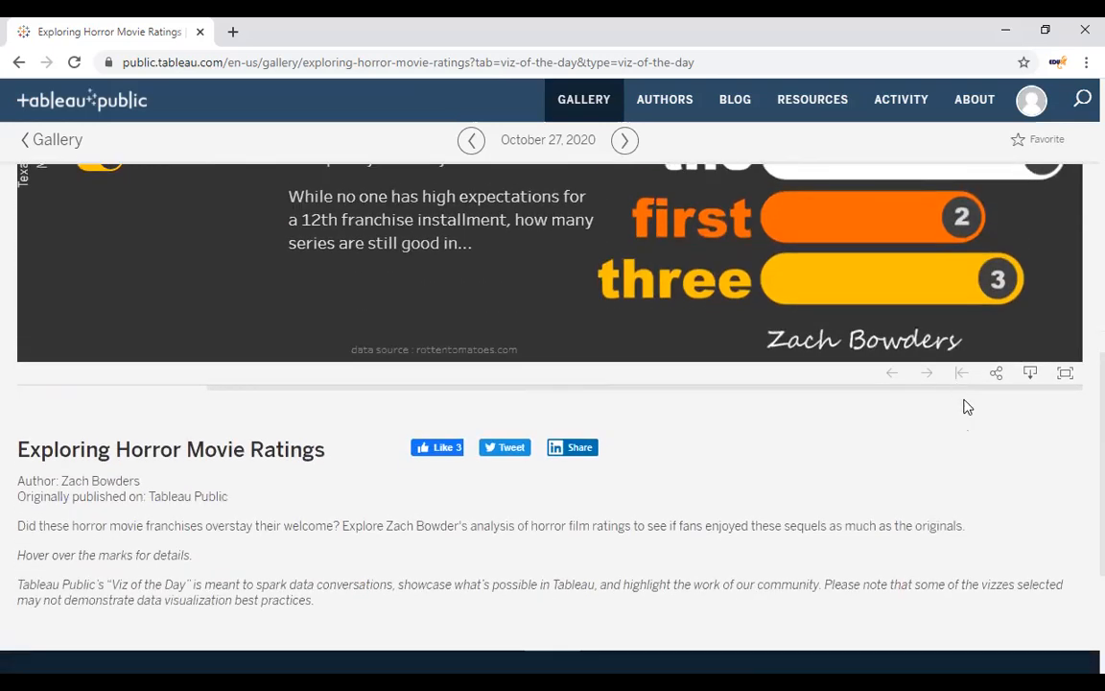
# Review the download file formats offered for the horror movie visualization, then dismiss the dialog without downloading.
pyautogui.click(1030, 374)
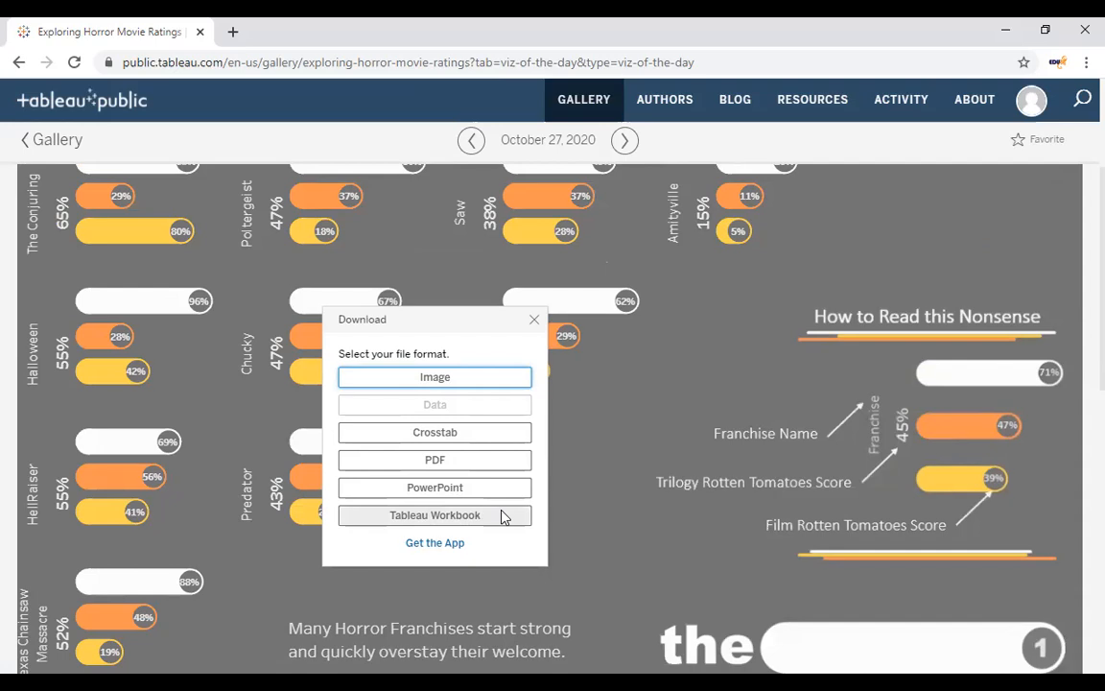
pyautogui.click(533, 319)
pyautogui.scroll(-5, 526, 326)
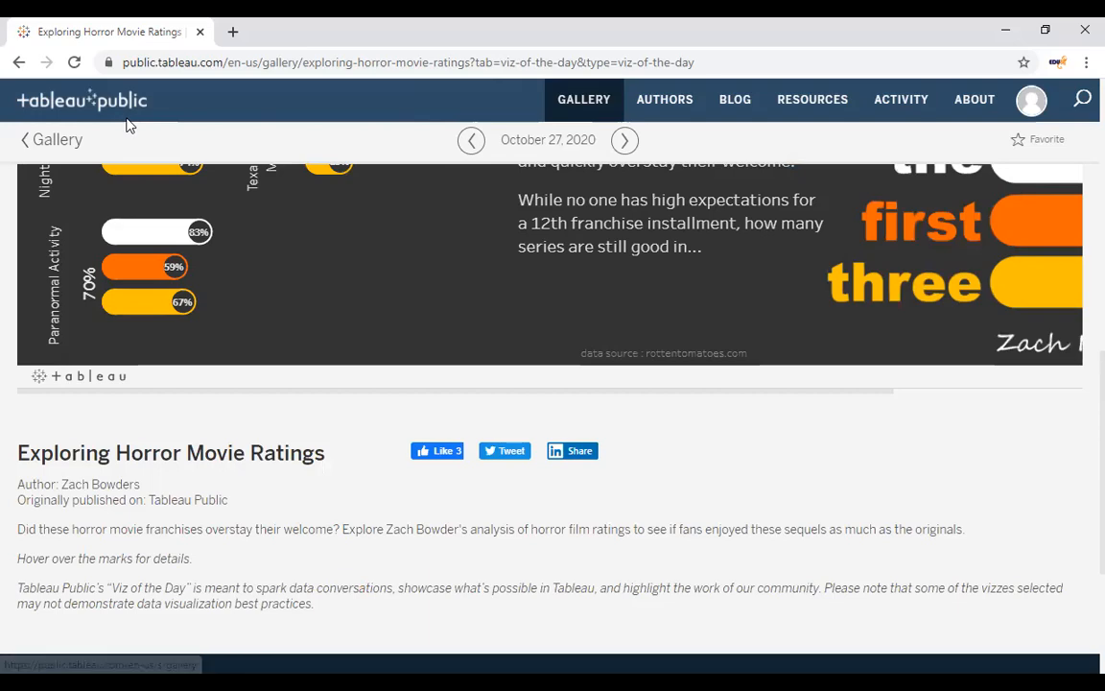
# Return to the Gallery from the horror movie visualization and go to page 5 of the Viz of the Day listing.
pyautogui.click(58, 141)
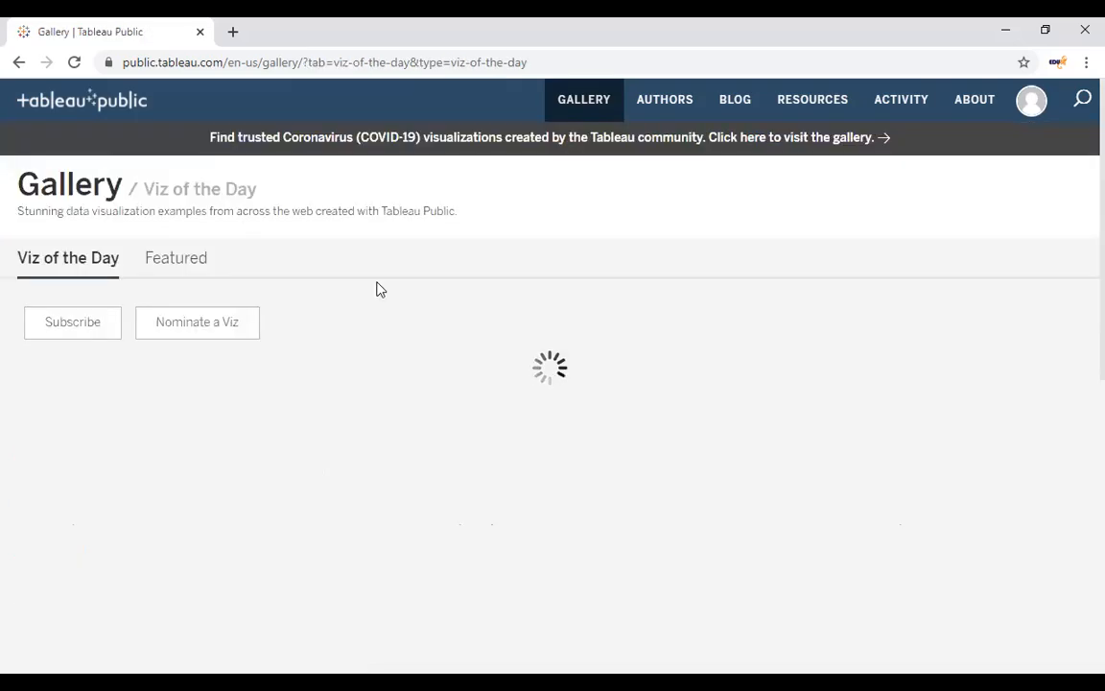
pyautogui.scroll(-14, 979, 321)
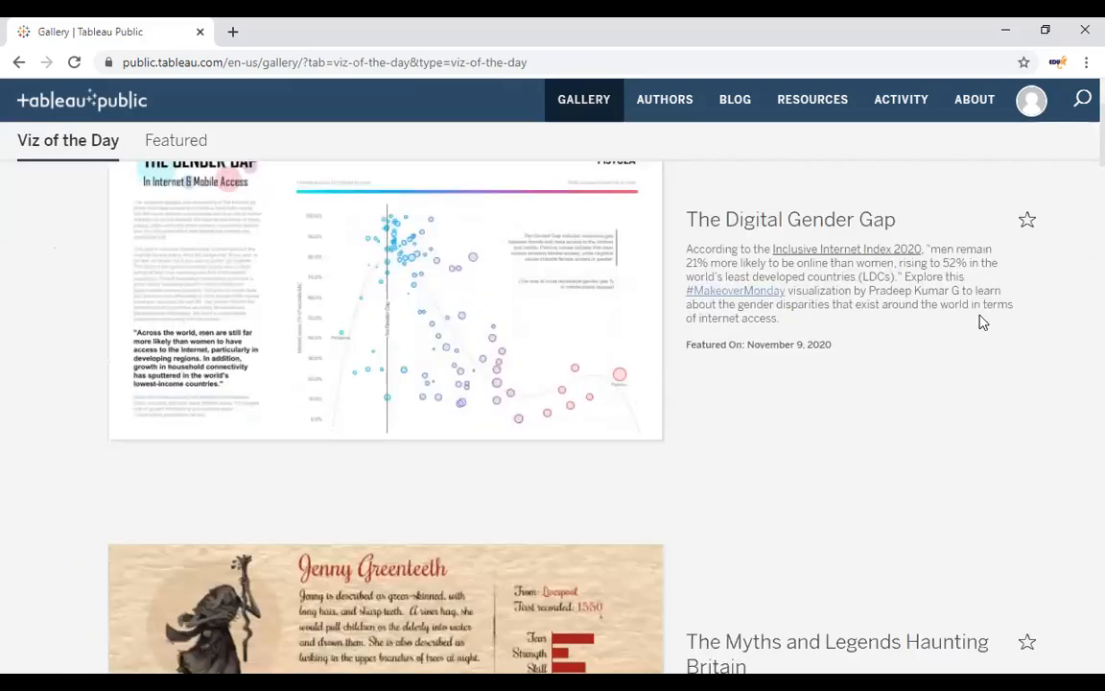
pyautogui.scroll(-10, 980, 320)
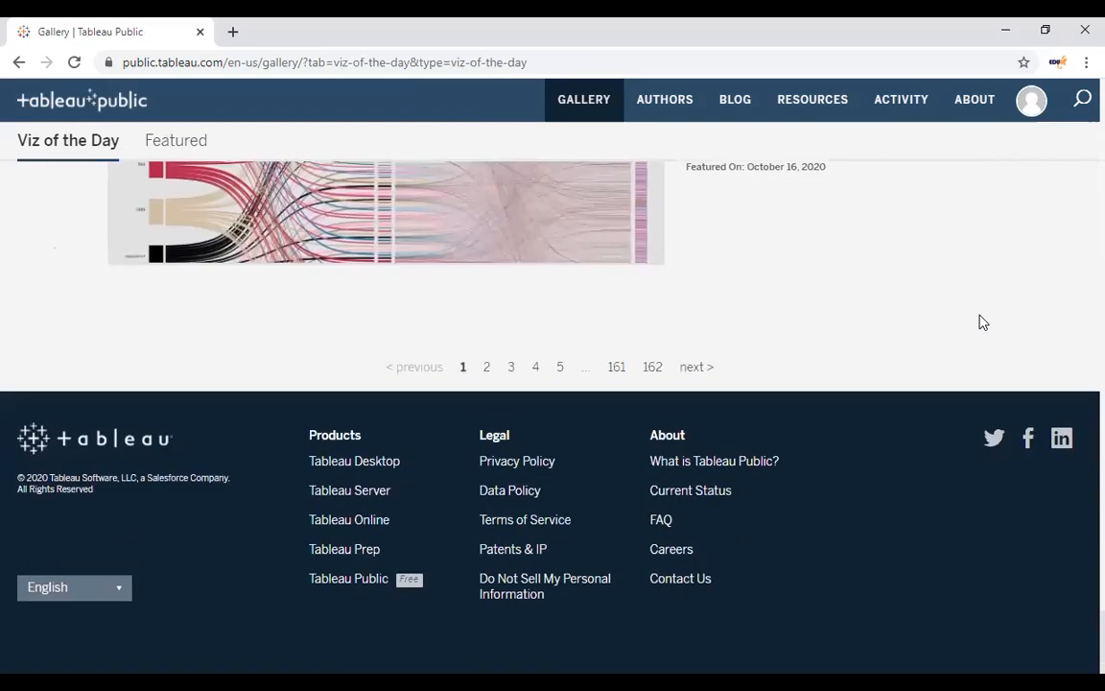
pyautogui.click(558, 369)
pyautogui.scroll(-9, 962, 338)
pyautogui.click(561, 369)
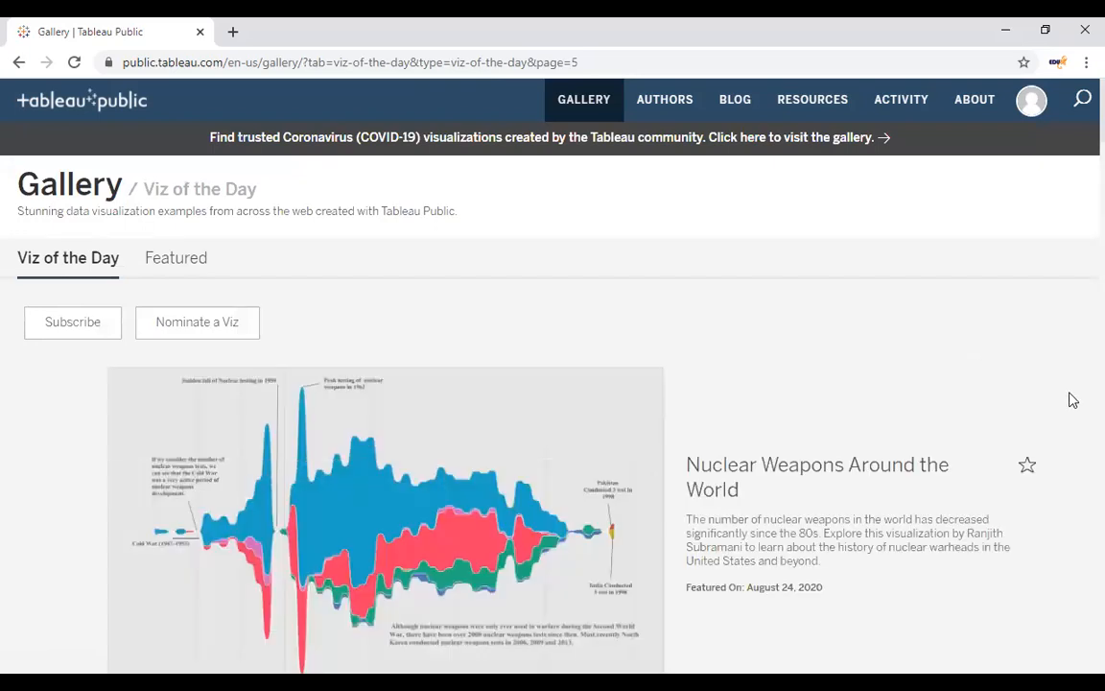
# Browse the visualizations on page 5 of Viz of the Day and return to the start of the page.
pyautogui.scroll(-5, 1073, 400)
pyautogui.scroll(-3, 1073, 400)
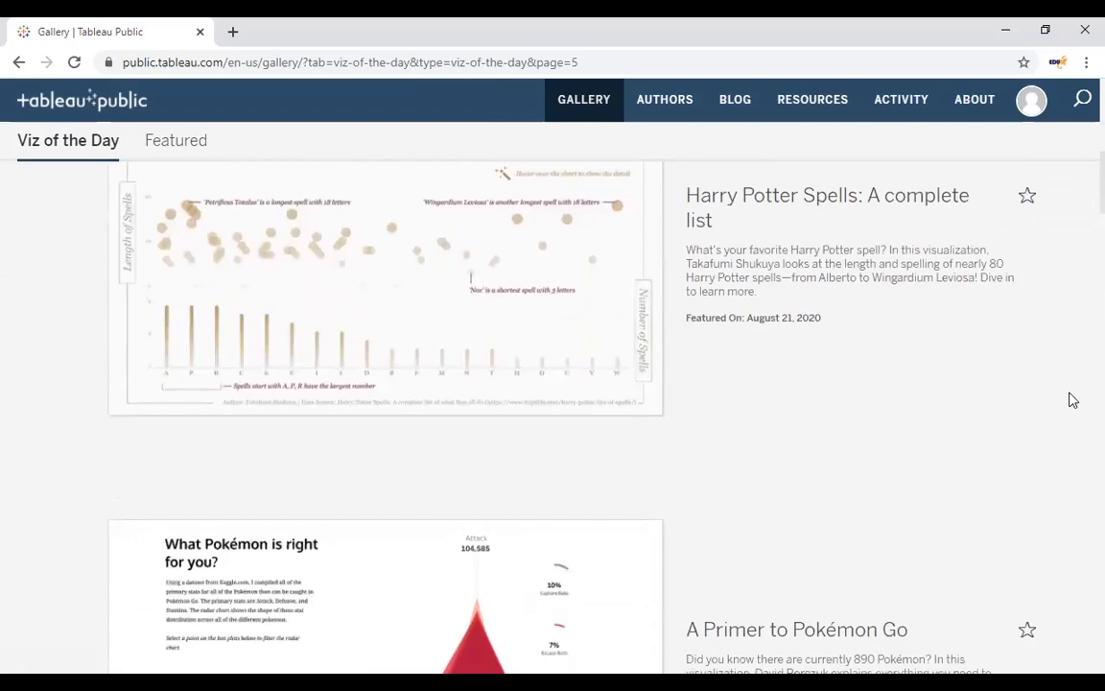
pyautogui.scroll(-7, 1073, 400)
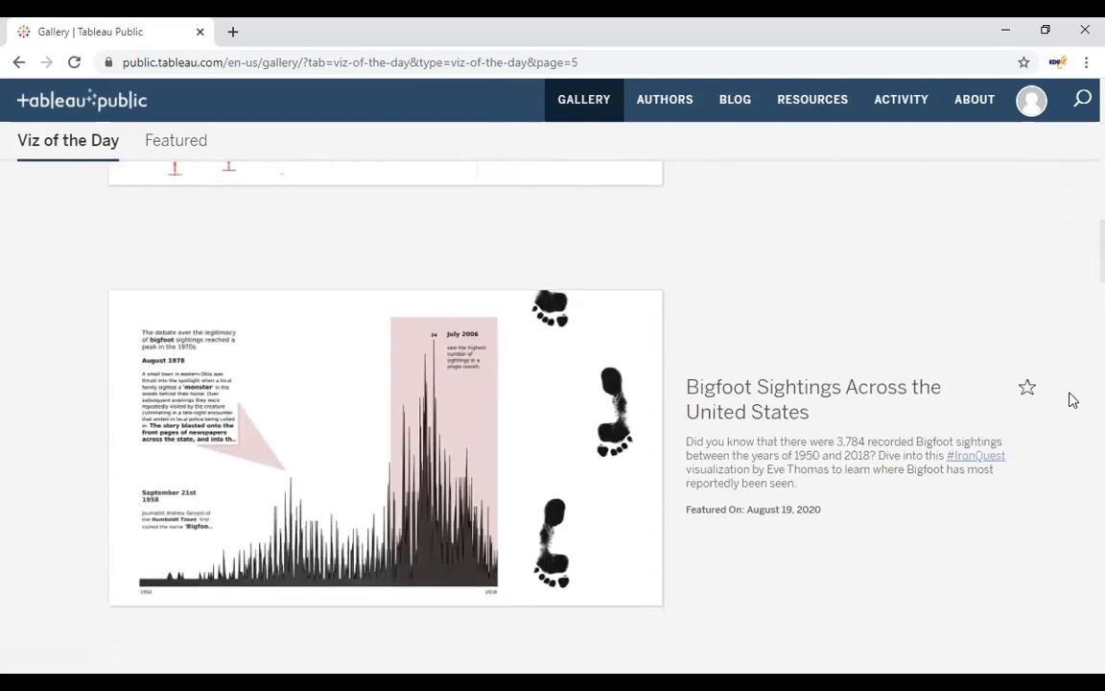
pyautogui.scroll(-17, 1073, 400)
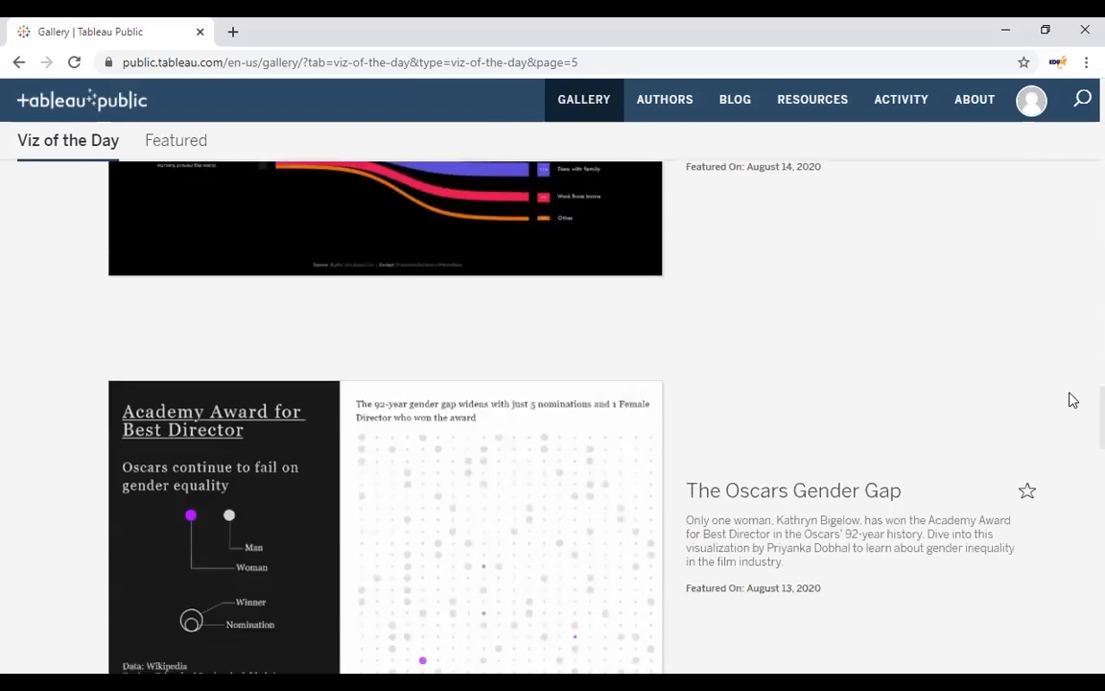
pyautogui.scroll(-9, 1073, 400)
pyautogui.scroll(18, 1075, 388)
pyautogui.scroll(15, 1073, 388)
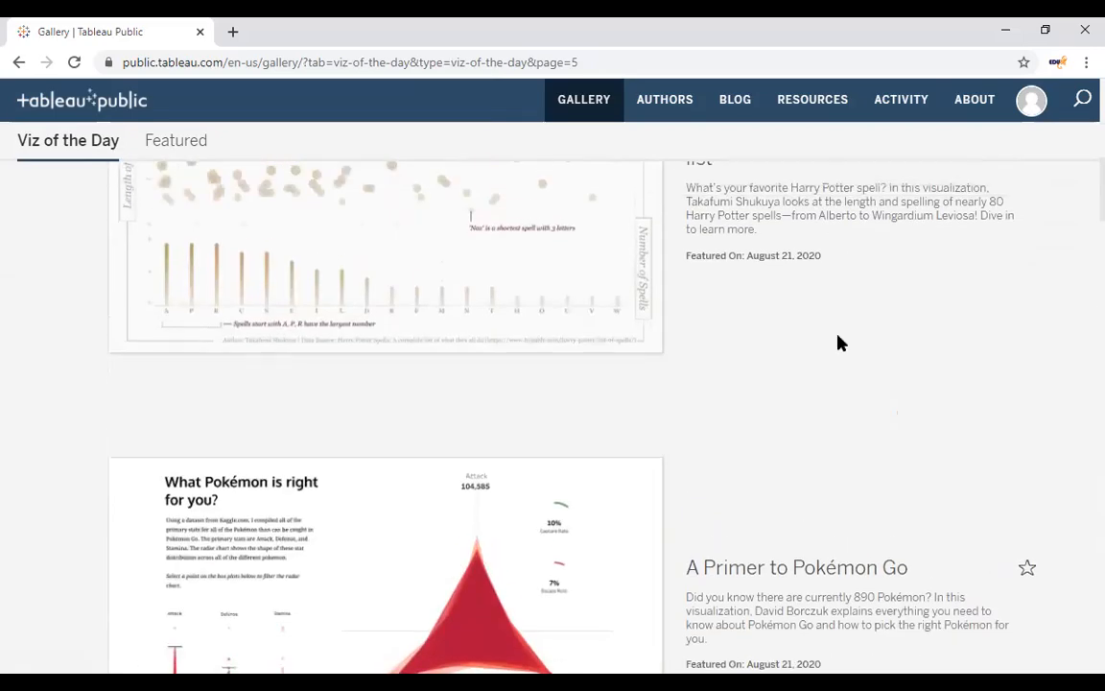
pyautogui.scroll(10, 838, 342)
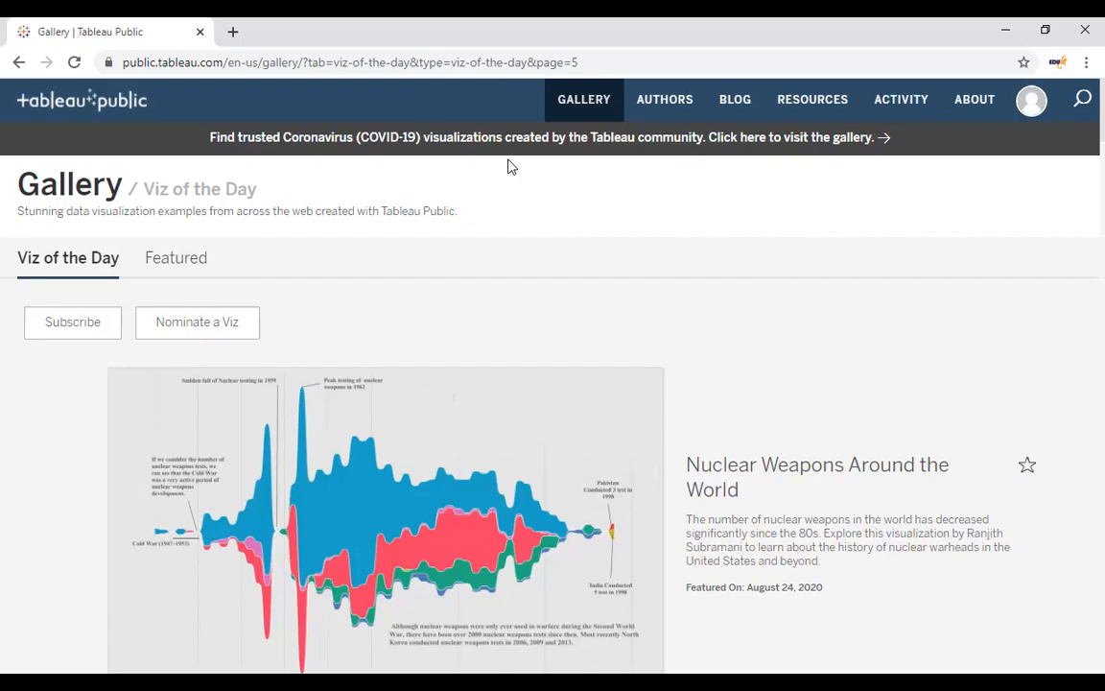
# Switch from the browser to the Tableau Public desktop app and review the available server connection types, then close that list.
pyautogui.click(1005, 31)
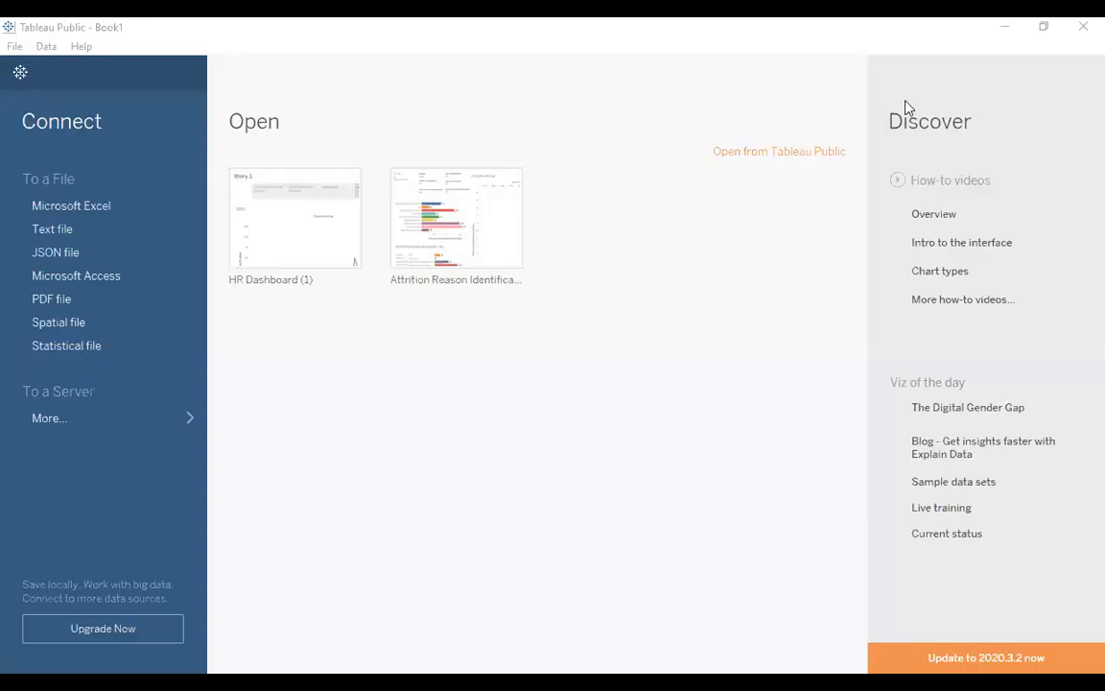
pyautogui.click(603, 518)
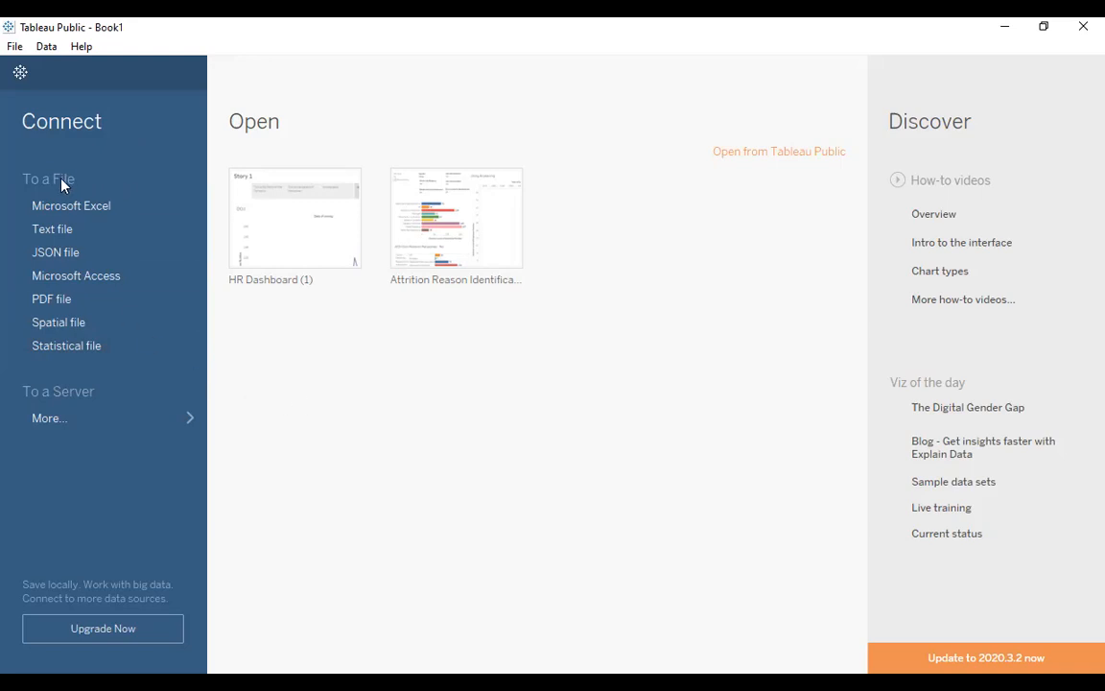
pyautogui.click(178, 420)
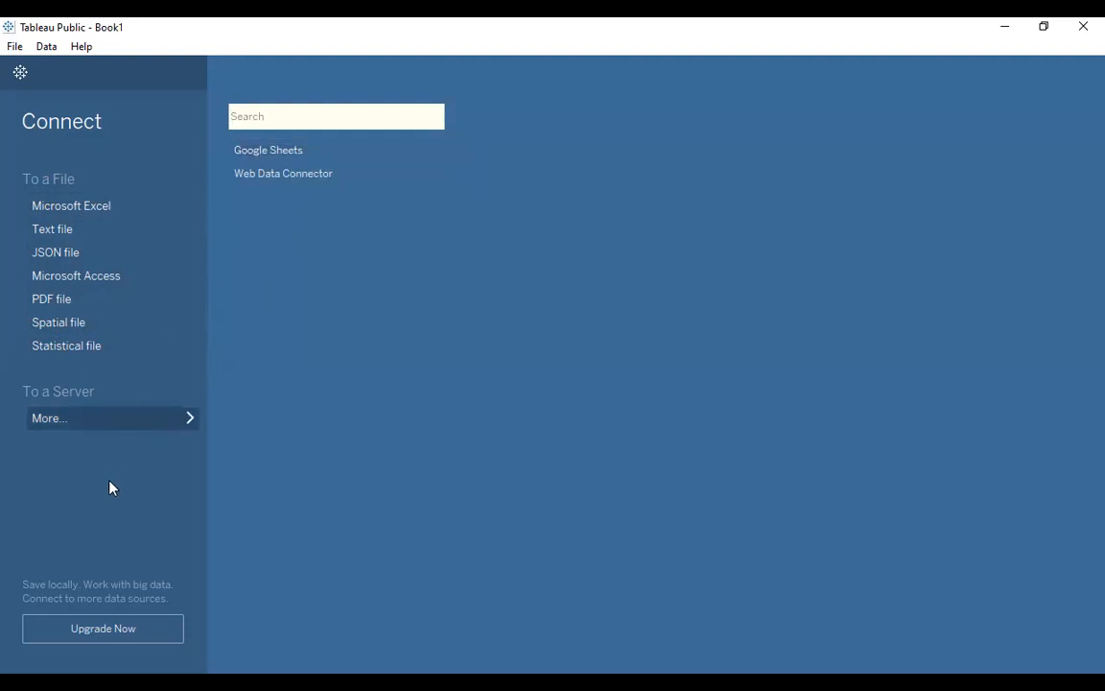
pyautogui.click(146, 418)
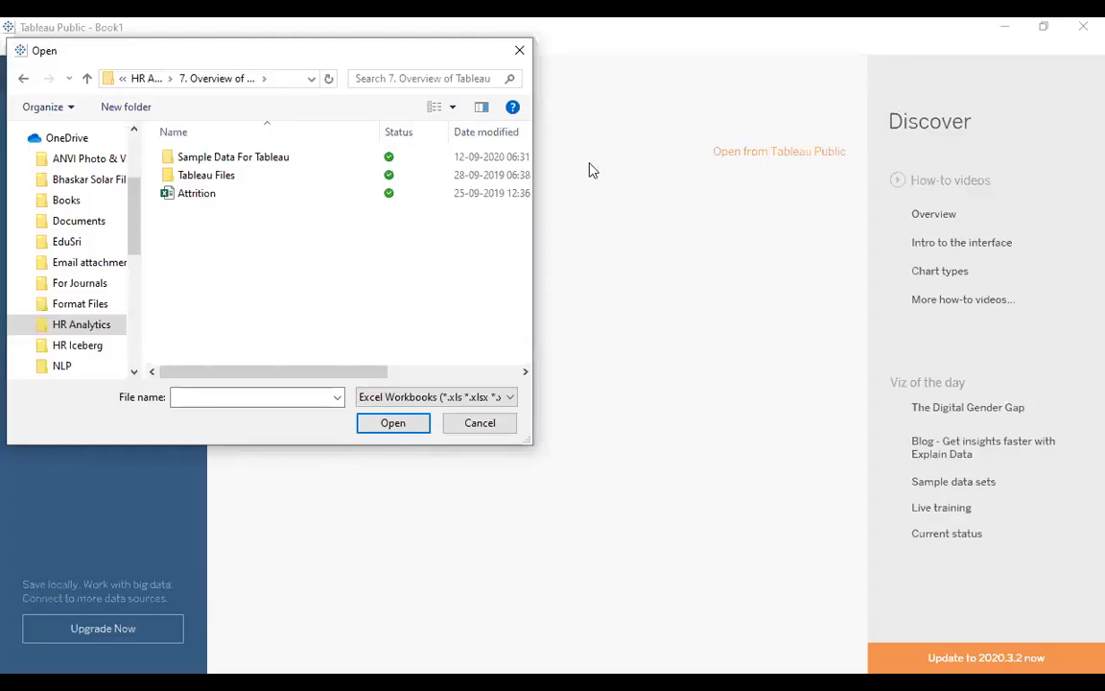
# Connect to the Attrition Excel workbook and add its Tableau Work (2 sheet to the data source.
pyautogui.click(197, 193)
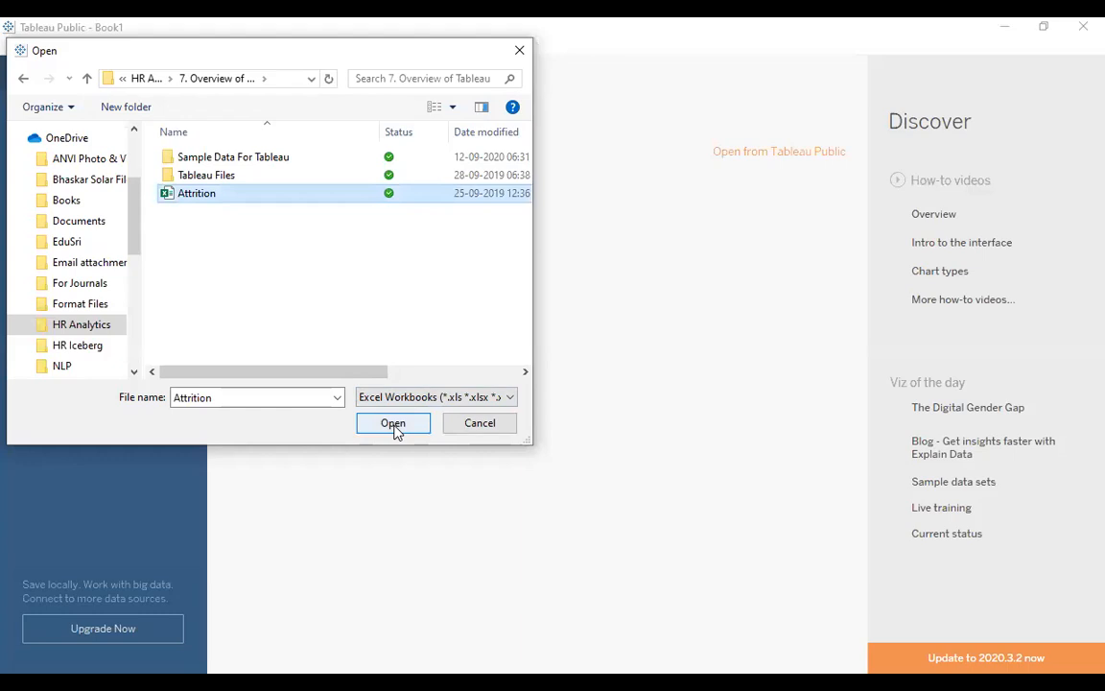
pyautogui.click(392, 424)
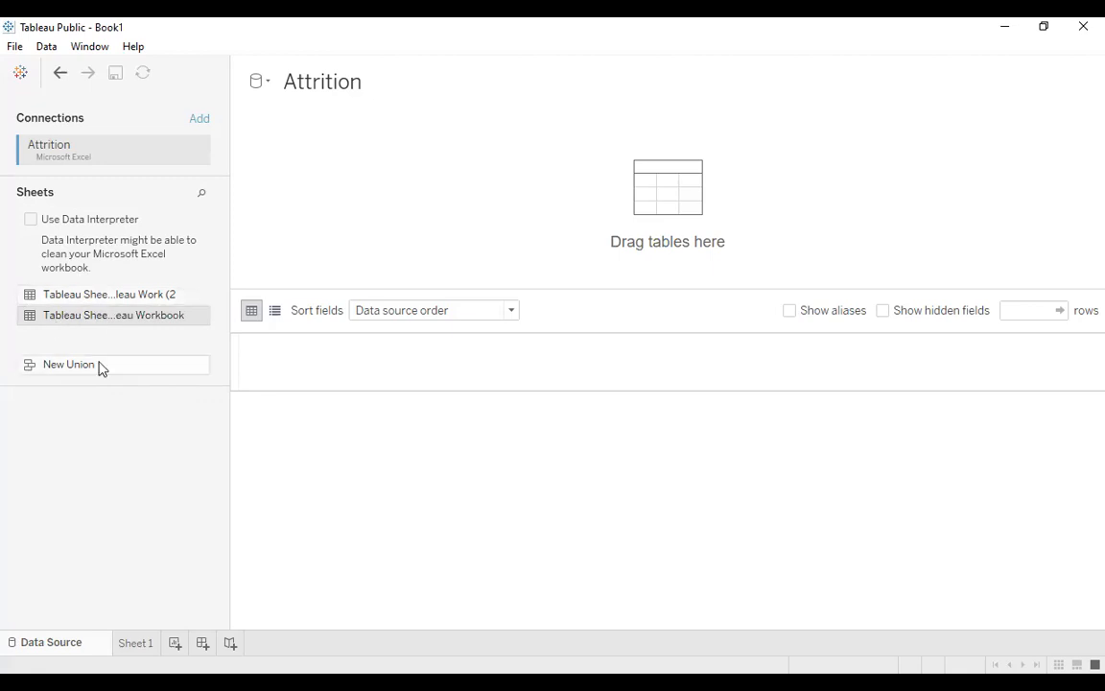
pyautogui.moveTo(91, 298); pyautogui.dragTo(435, 195)
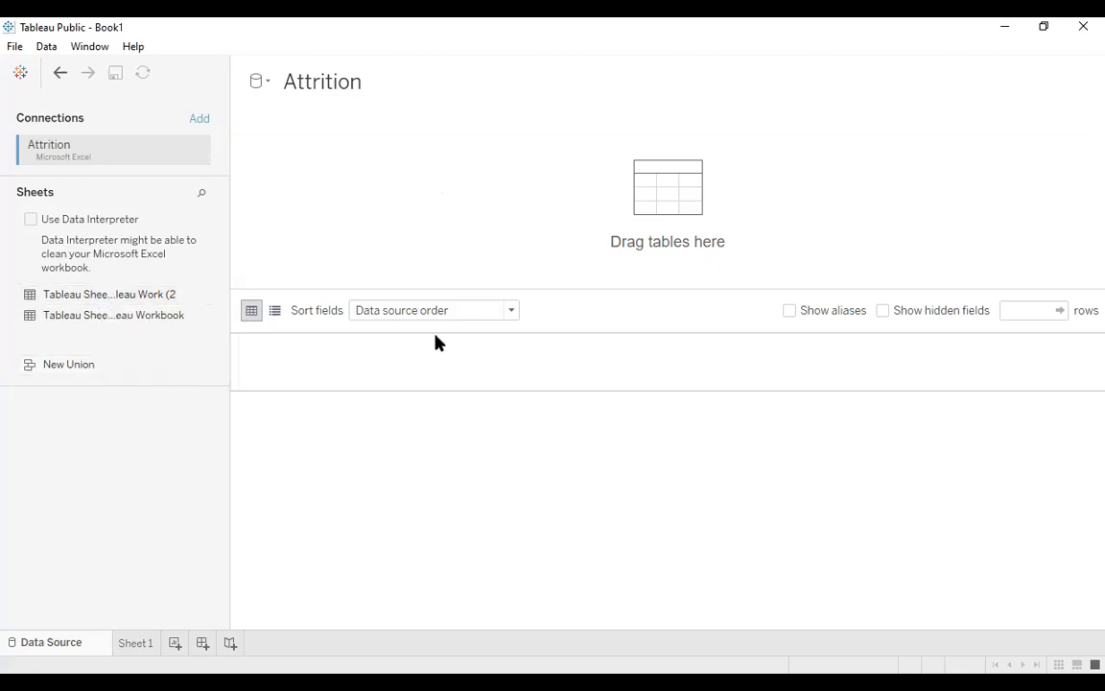
pyautogui.doubleClick(105, 296)
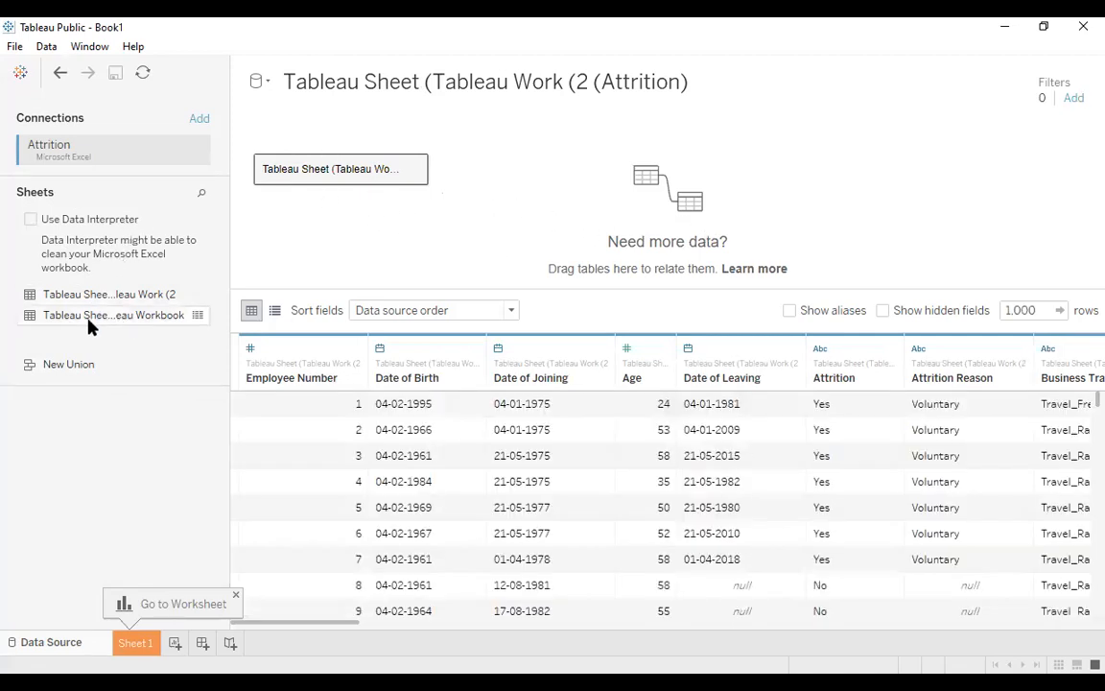
# Try adding the Tableau Workbook sheet alongside the existing table in the data source, and remove it again.
pyautogui.moveTo(88, 320); pyautogui.dragTo(554, 194)
pyautogui.moveTo(513, 249); pyautogui.dragTo(53, 439)
# Examine the columns of the attrition data preview from Employee Number through Years With Curr Manager.
pyautogui.hscroll(15, 514, 542)
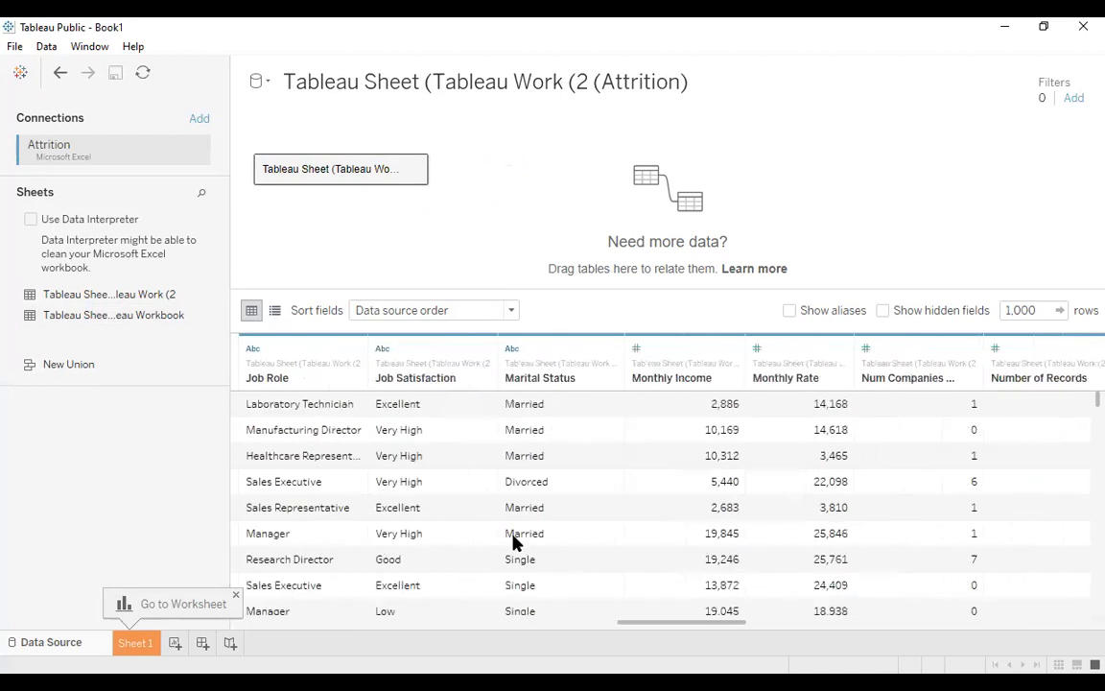
pyautogui.hscroll(-15, 513, 542)
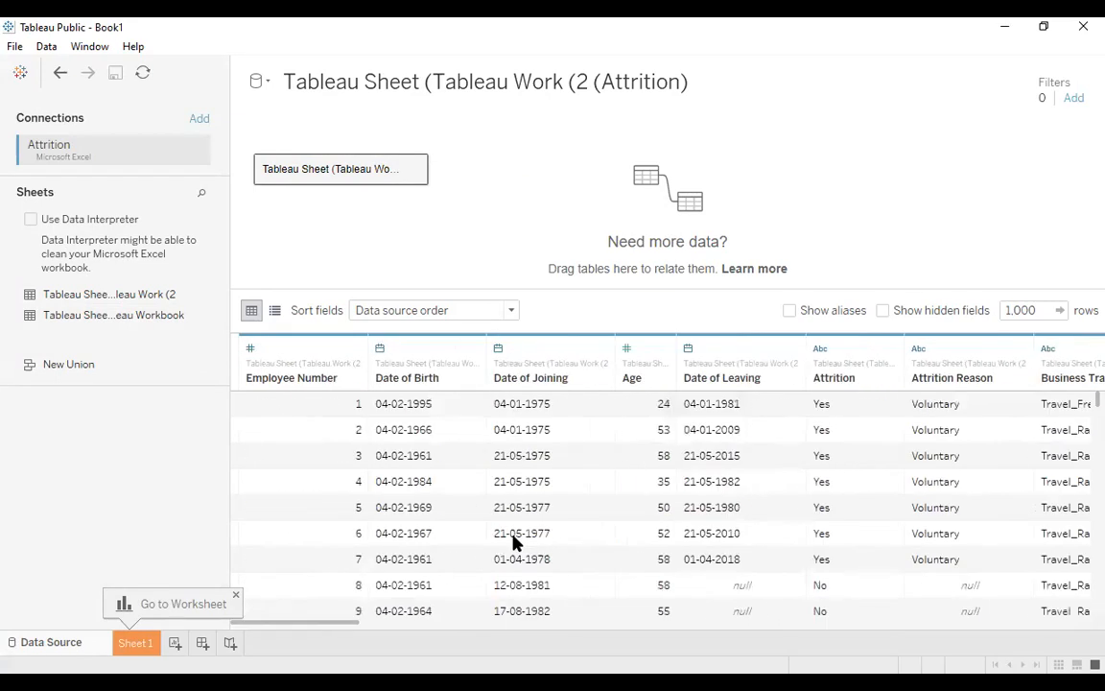
pyautogui.hscroll(7, 513, 542)
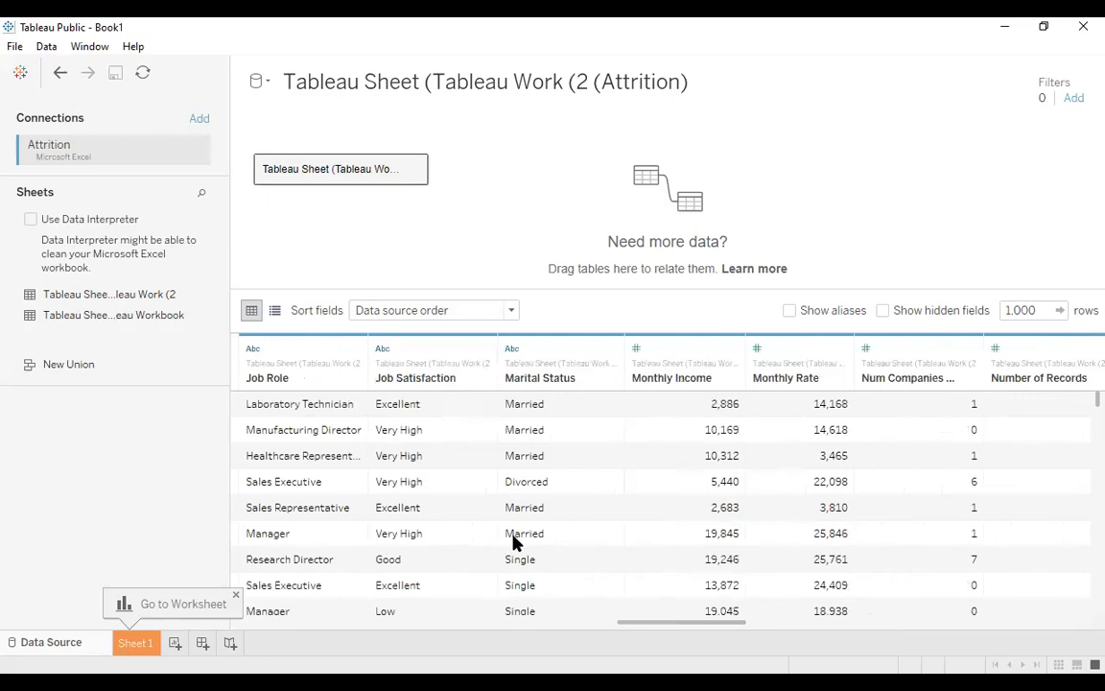
pyautogui.hscroll(8, 513, 543)
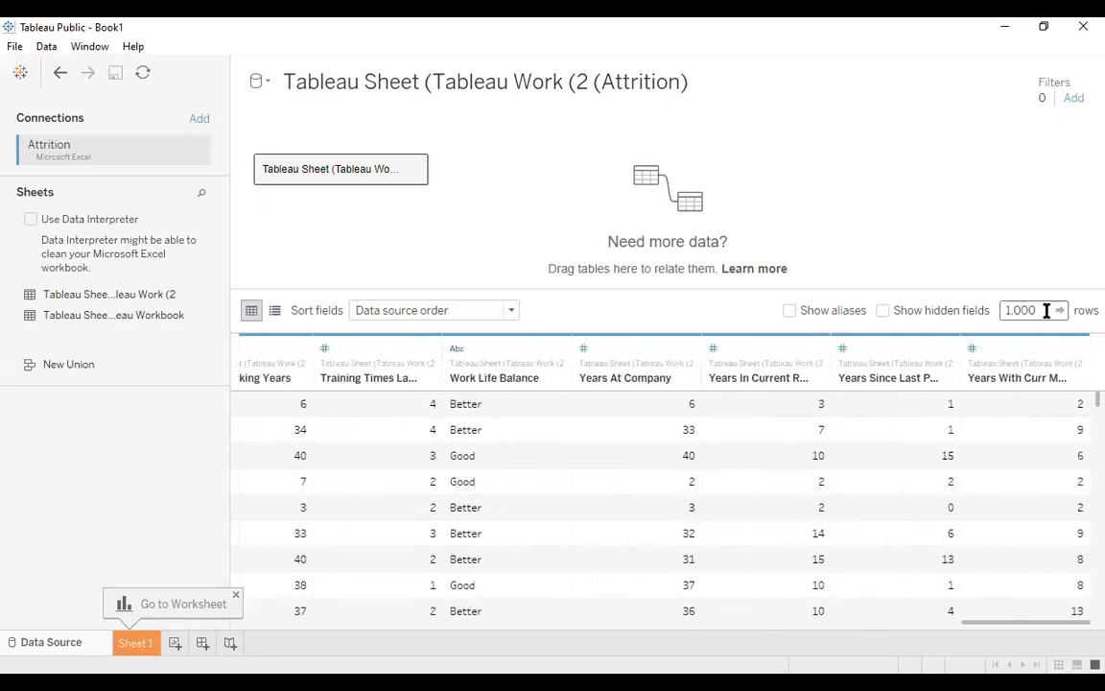
# Set the number of rows shown in the data preview to 2500.
pyautogui.moveTo(1005, 310); pyautogui.dragTo(868, 309)
pyautogui.press('Delete')
pyautogui.press('Delete')
pyautogui.press('Delete')
pyautogui.press('Delete')
pyautogui.press('Delete')
pyautogui.write('2500')
pyautogui.press('Return')
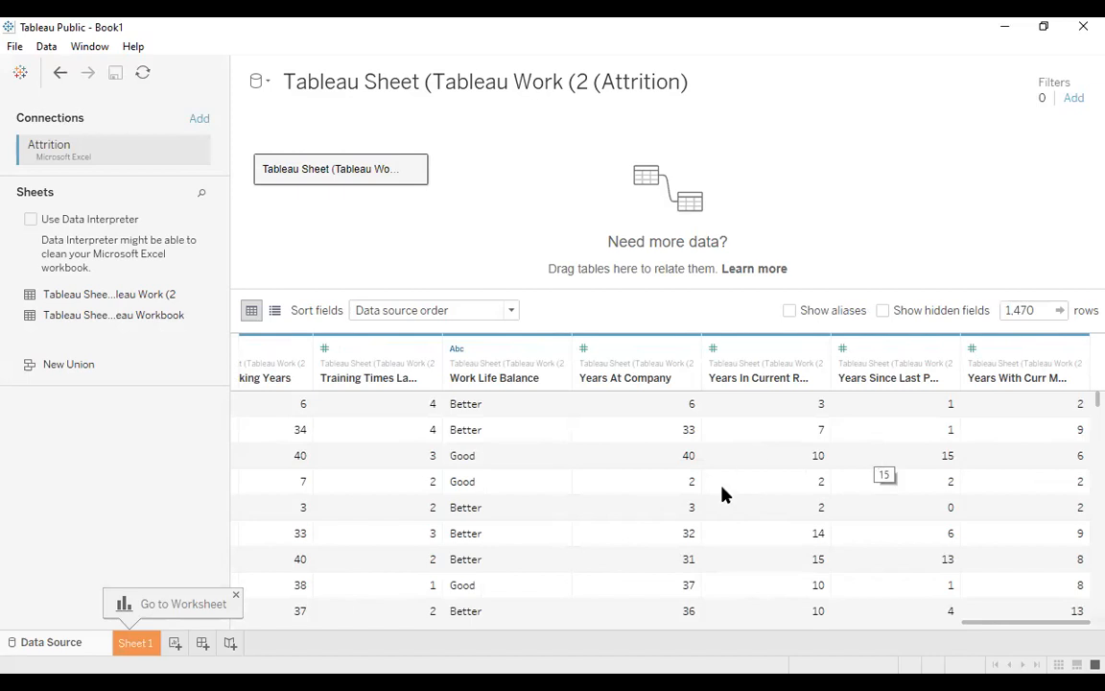
# Look through the rows and columns of the expanded data preview, starting from the Employee Number column.
pyautogui.hscroll(-20, 722, 486)
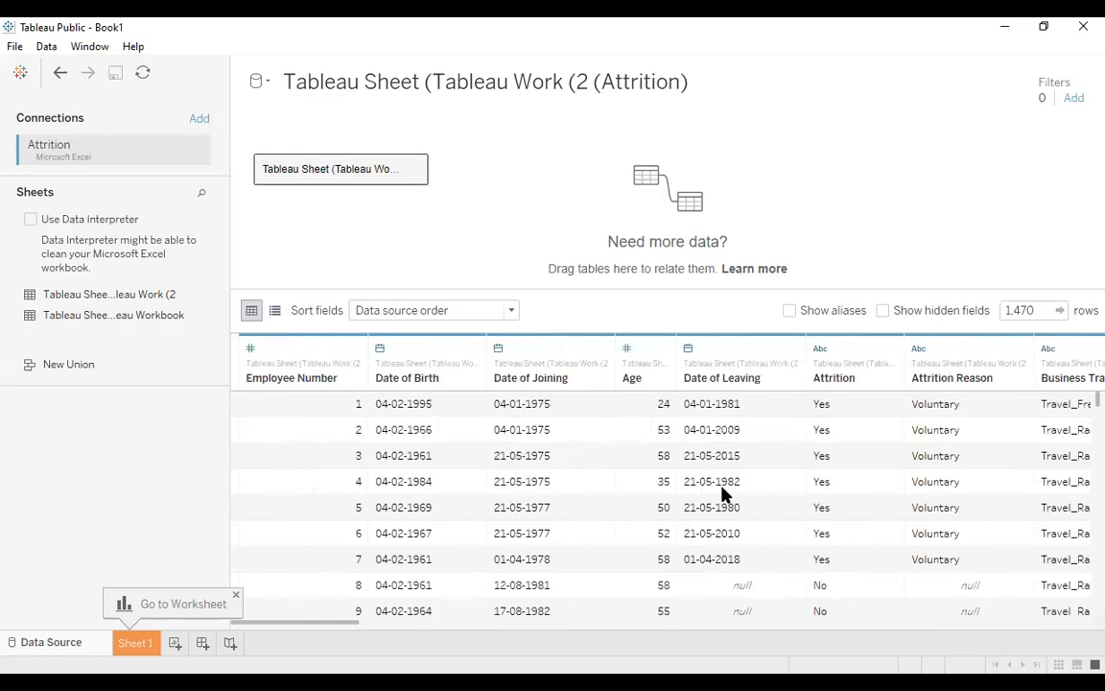
pyautogui.scroll(-5, 722, 494)
pyautogui.hscroll(5, 722, 493)
pyautogui.scroll(-3, 723, 494)
pyautogui.moveTo(348, 623); pyautogui.dragTo(272, 605)
# Review all field names, tables and remote field names in the metadata view, then return to the data grid.
pyautogui.click(274, 311)
pyautogui.scroll(-10, 415, 420)
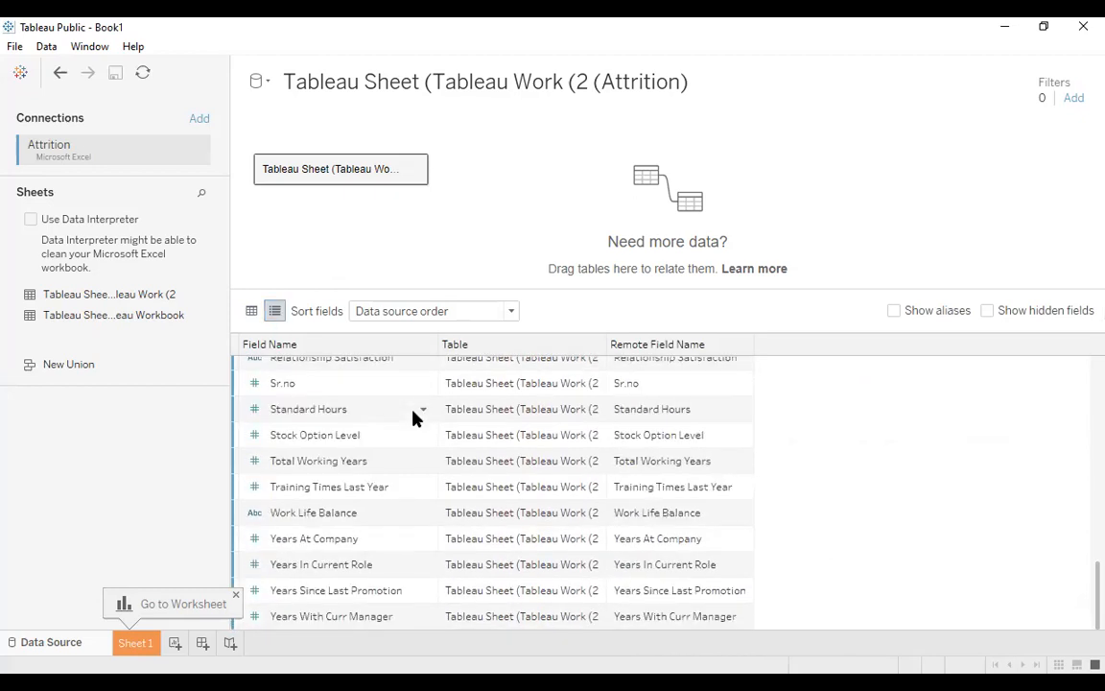
pyautogui.scroll(10, 415, 417)
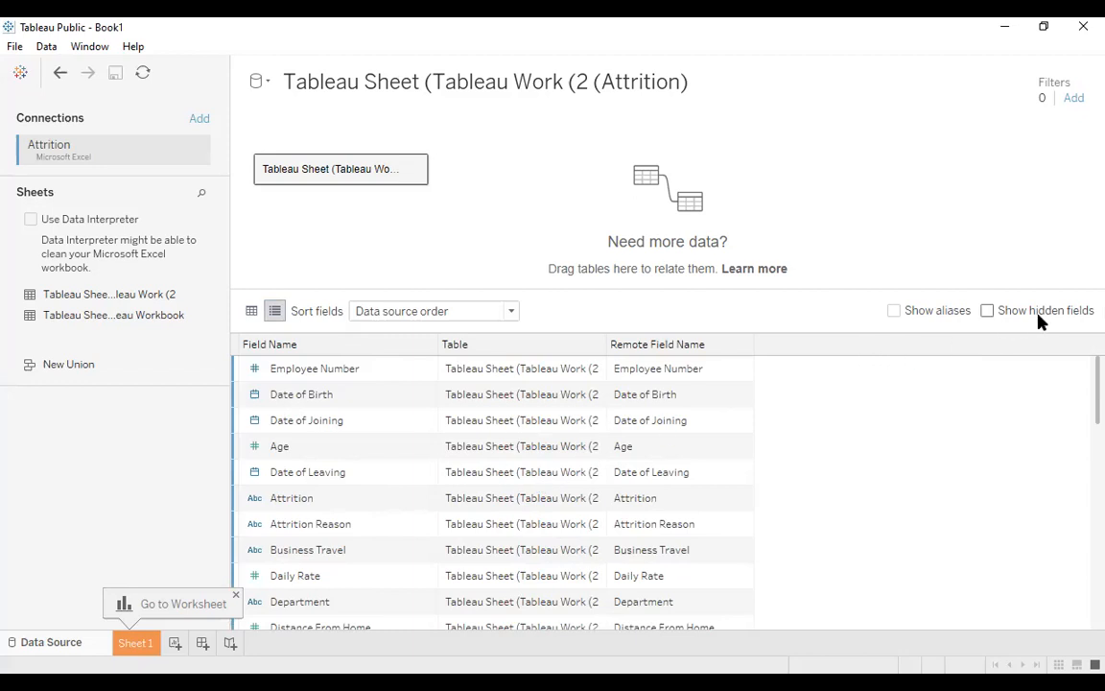
pyautogui.click(250, 311)
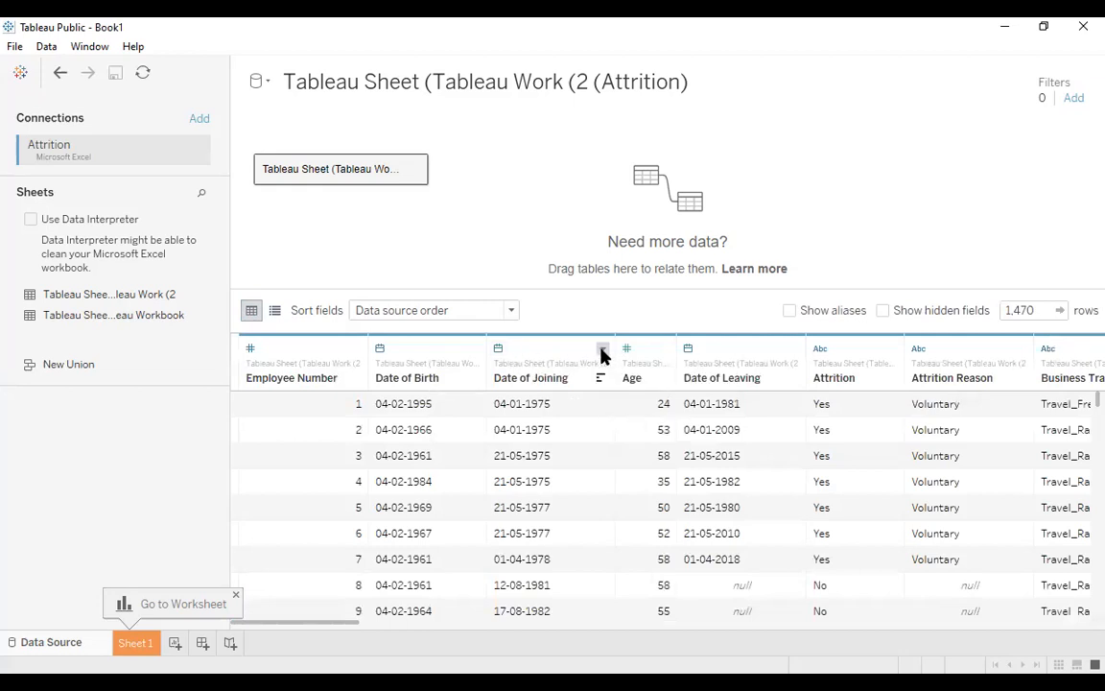
# Review the field options for the Date of Joining column without applying any, and look across the remaining columns.
pyautogui.click(603, 351)
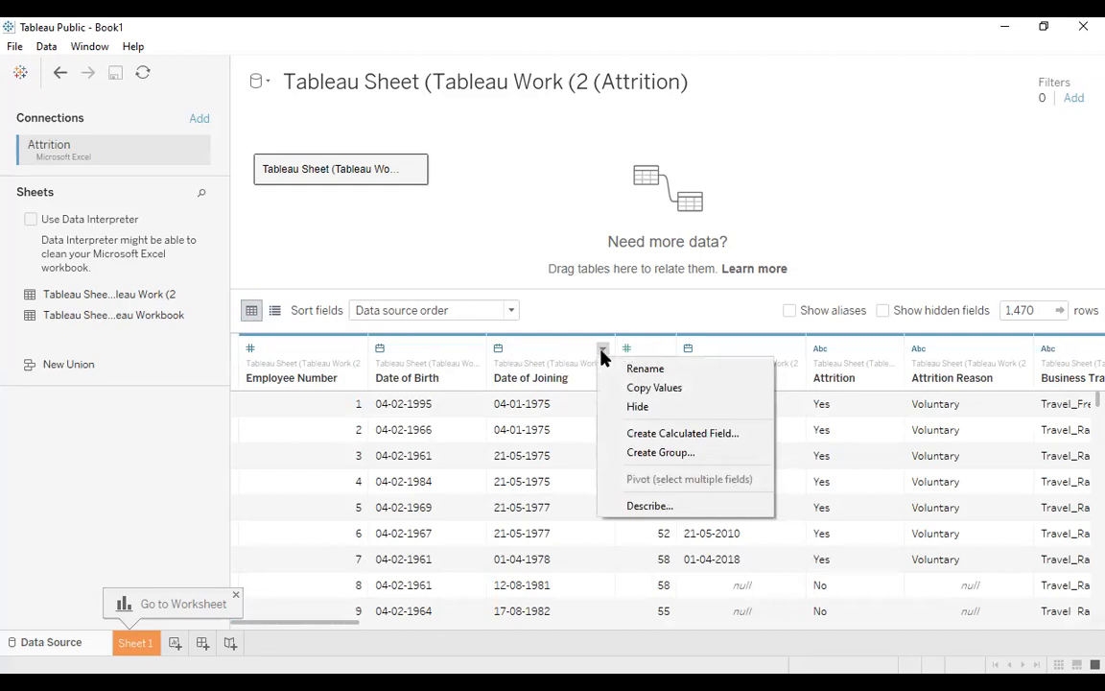
pyautogui.click(498, 360)
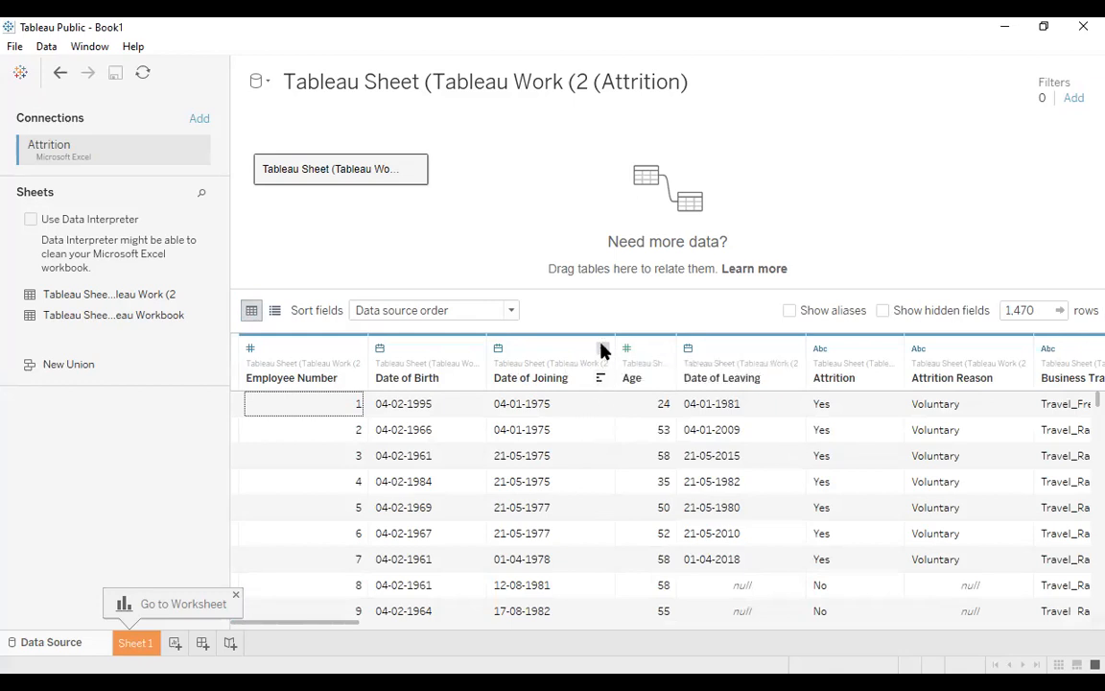
pyautogui.click(602, 349)
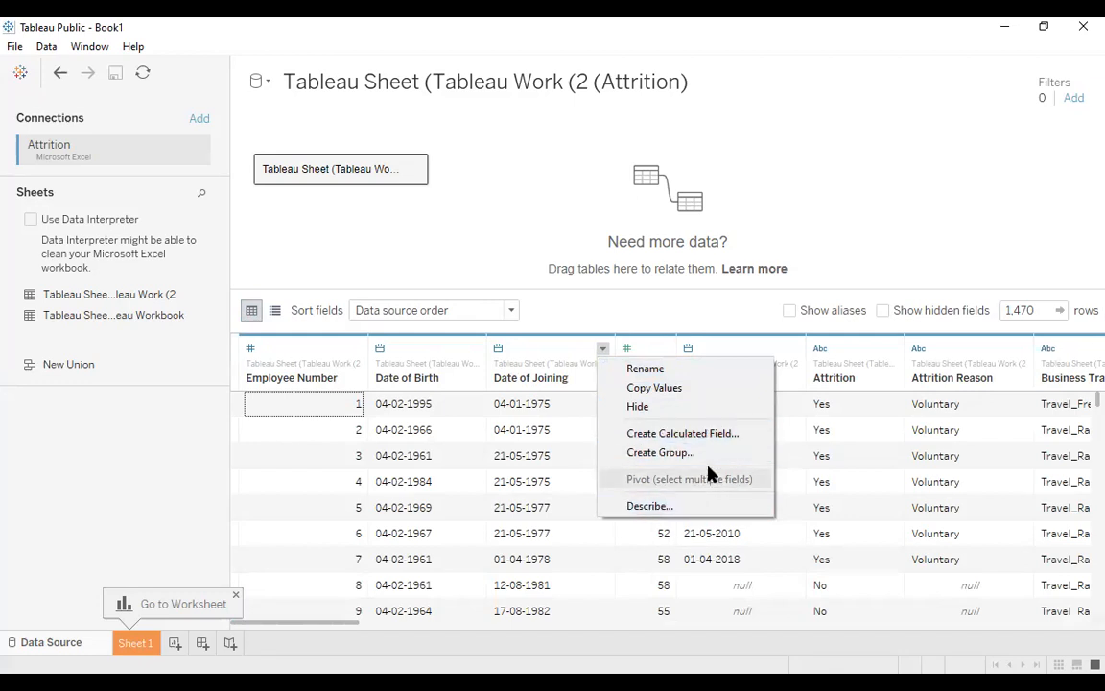
pyautogui.click(167, 530)
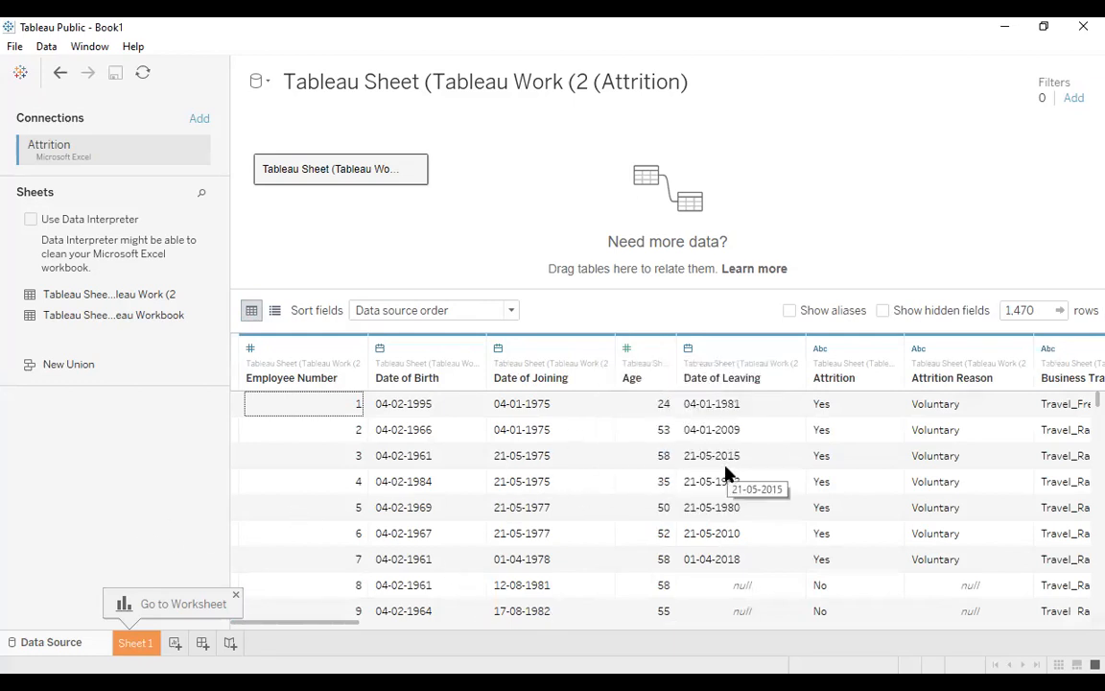
pyautogui.hscroll(20, 726, 474)
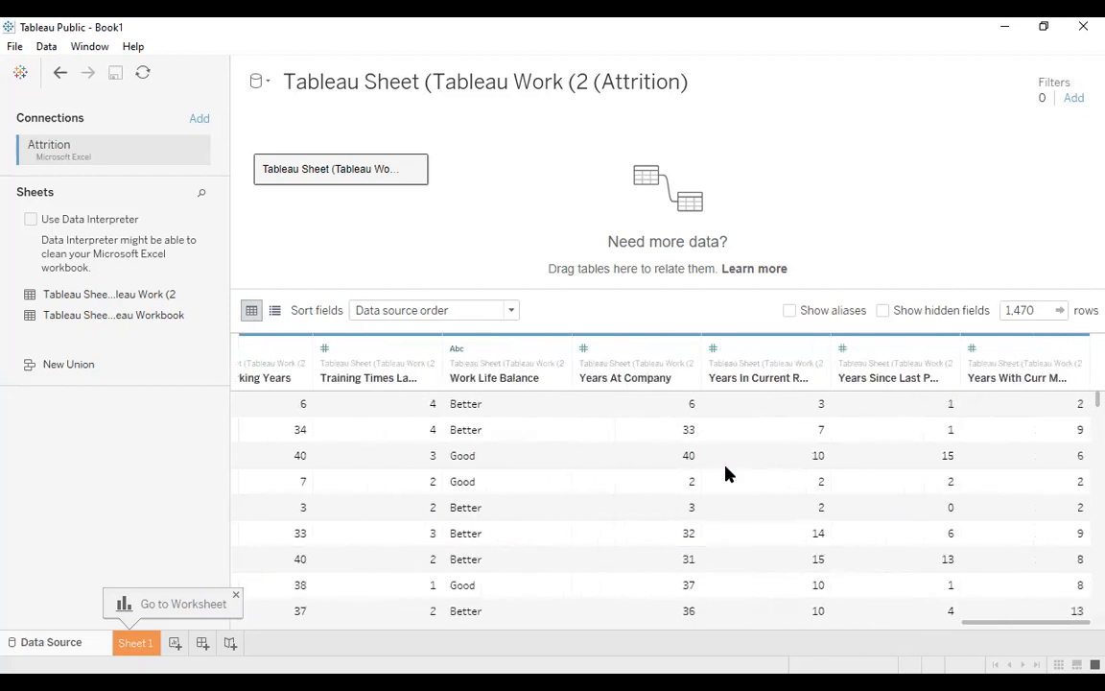
pyautogui.hscroll(-20, 726, 474)
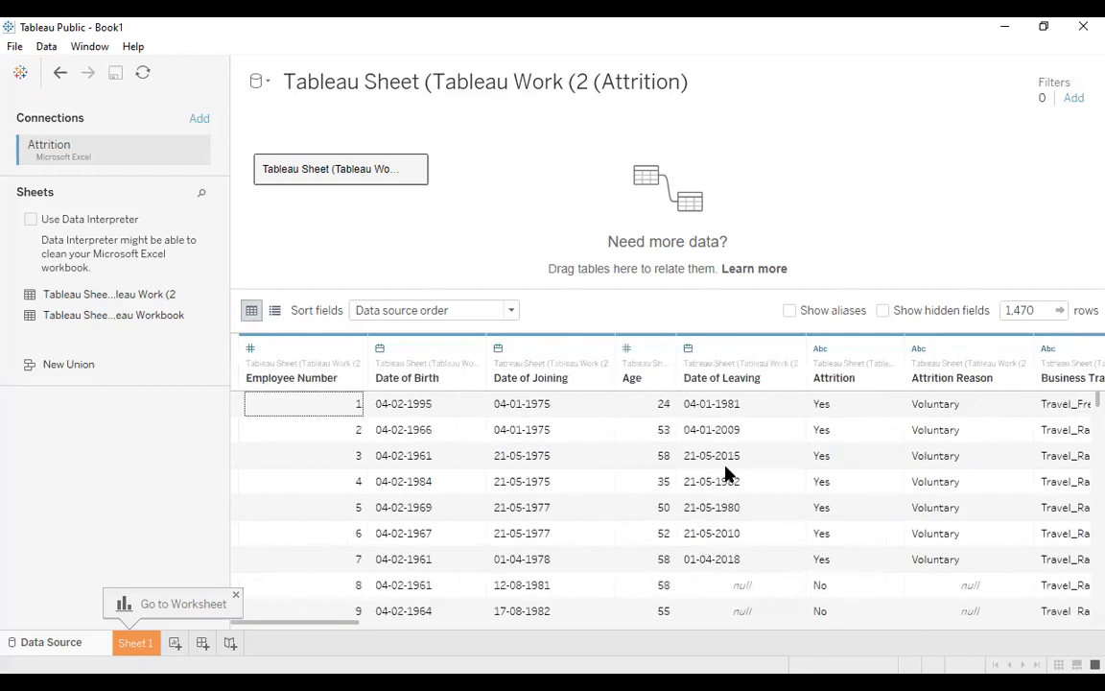
# Open Sheet 1 and examine the lists of dimension and measure fields created from the attrition data.
pyautogui.click(134, 643)
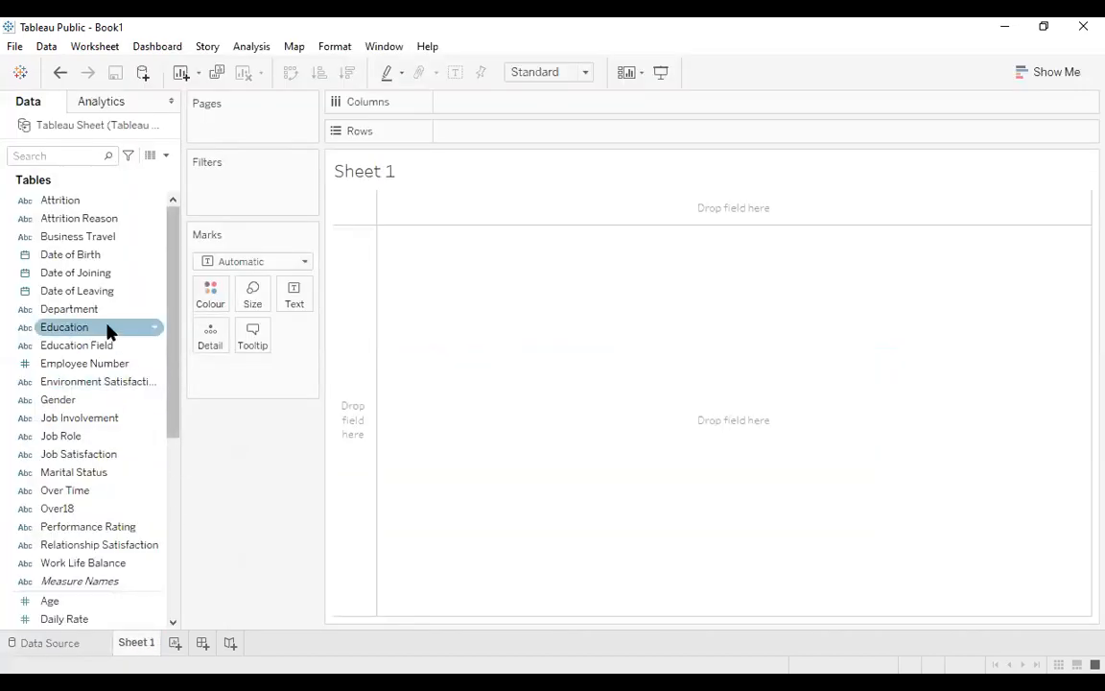
pyautogui.scroll(-6, 99, 364)
pyautogui.scroll(6, 99, 365)
pyautogui.scroll(-6, 99, 365)
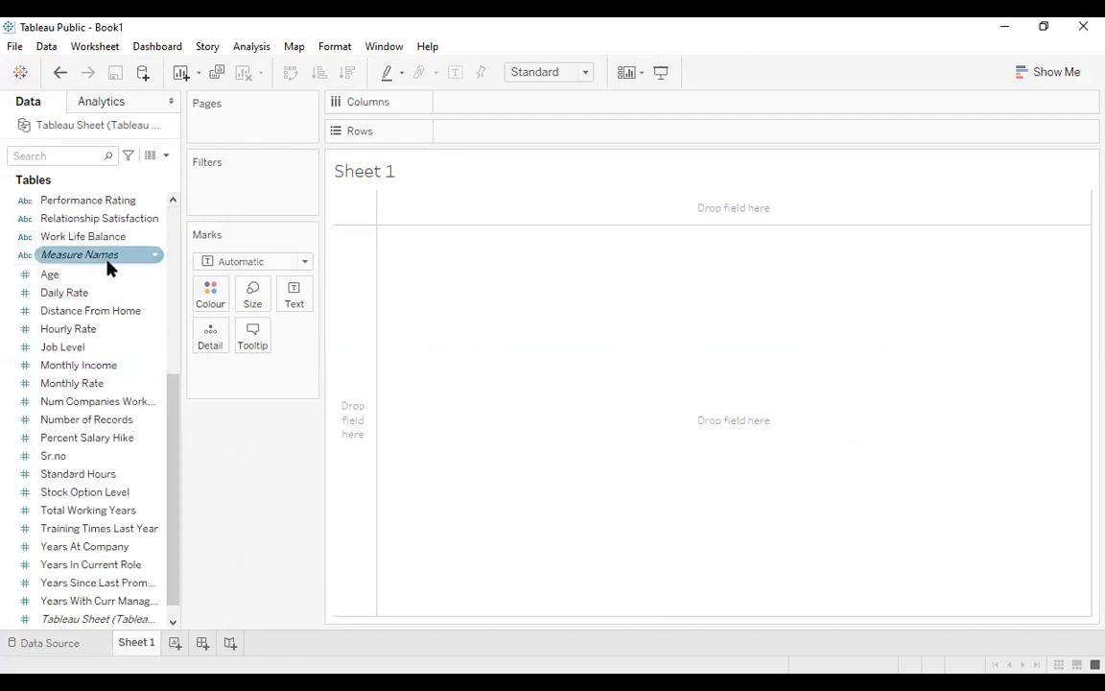
pyautogui.moveTo(170, 400); pyautogui.dragTo(169, 209)
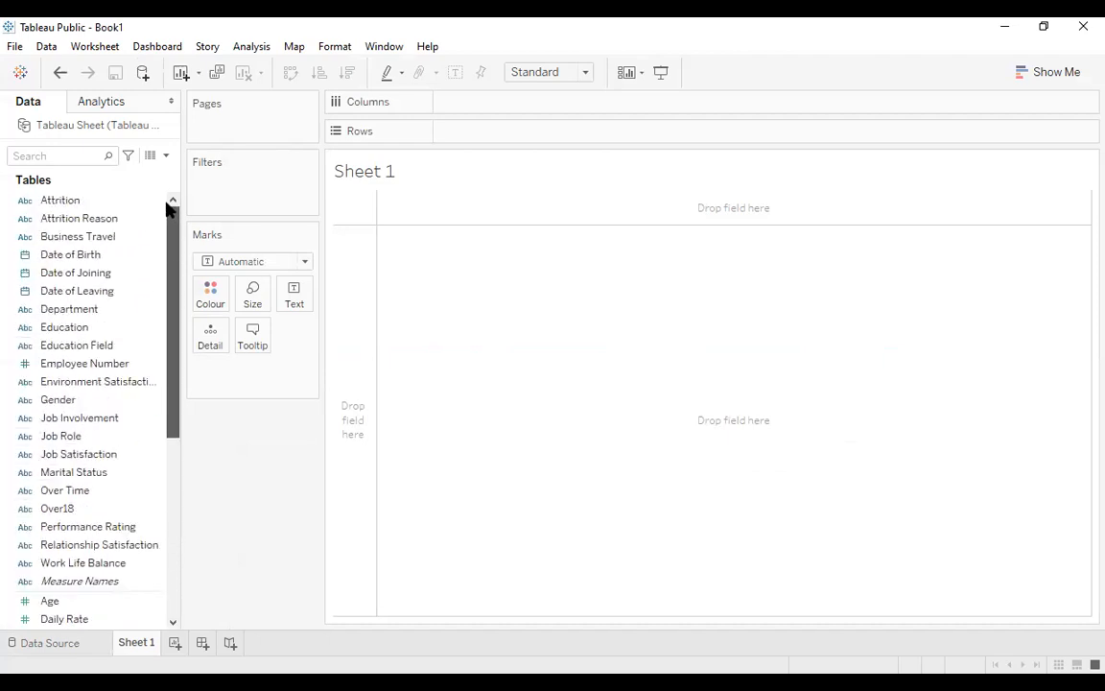
pyautogui.moveTo(169, 298); pyautogui.dragTo(165, 382)
pyautogui.click(57, 439)
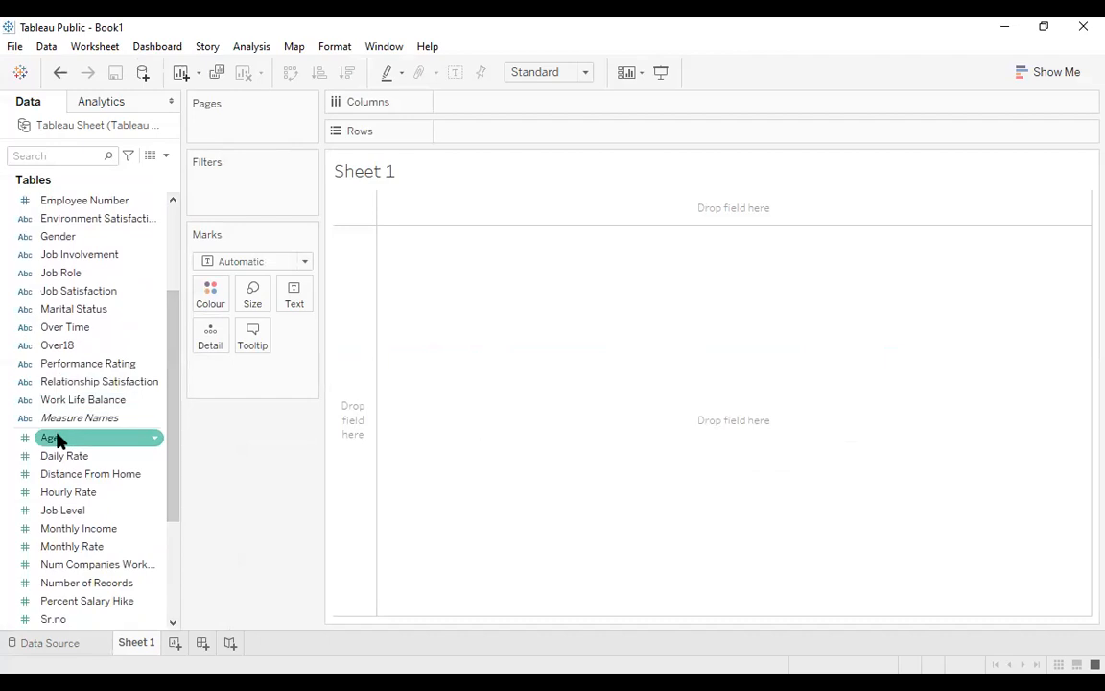
pyautogui.moveTo(168, 429); pyautogui.dragTo(168, 298)
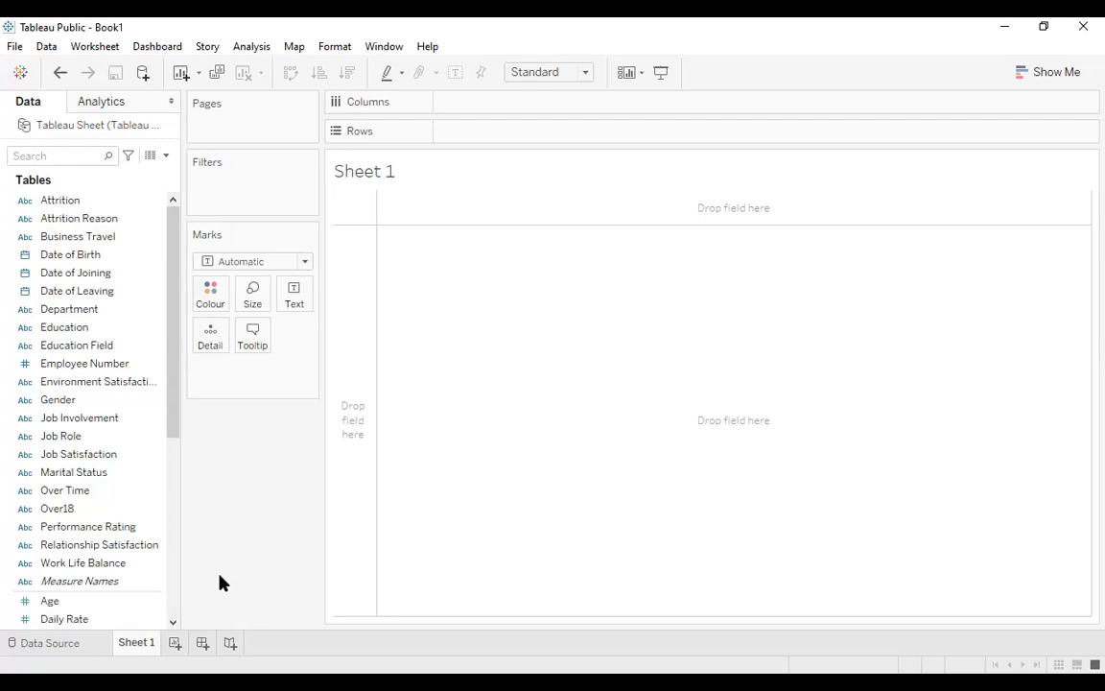
pyautogui.moveTo(168, 410); pyautogui.dragTo(172, 583)
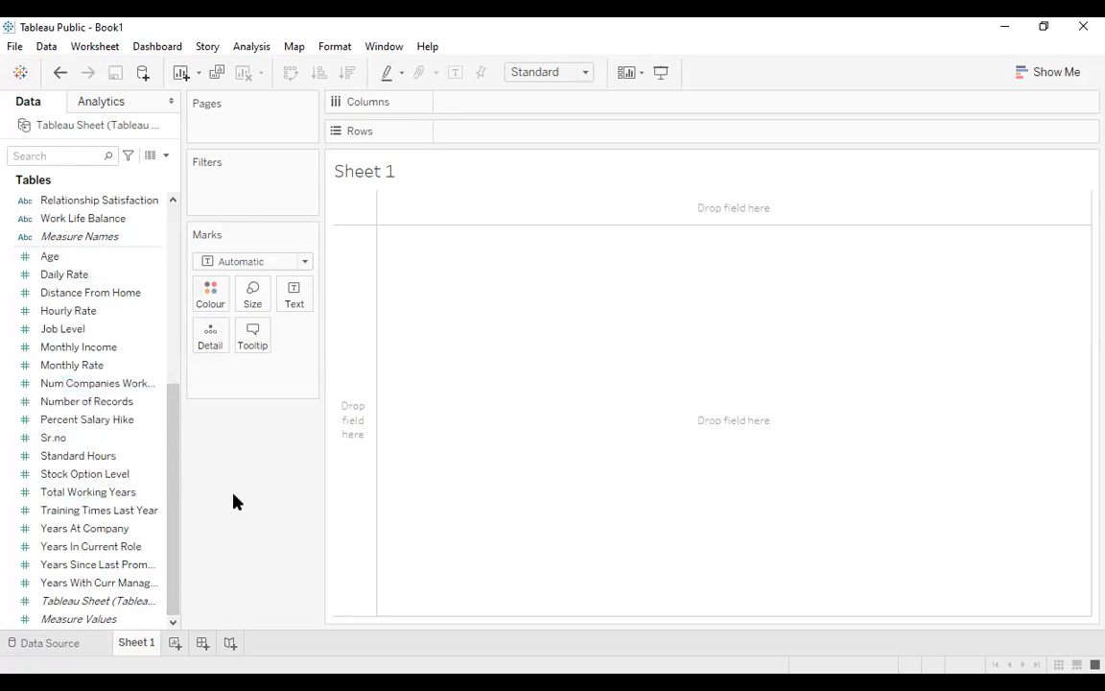
pyautogui.moveTo(170, 452); pyautogui.dragTo(178, 221)
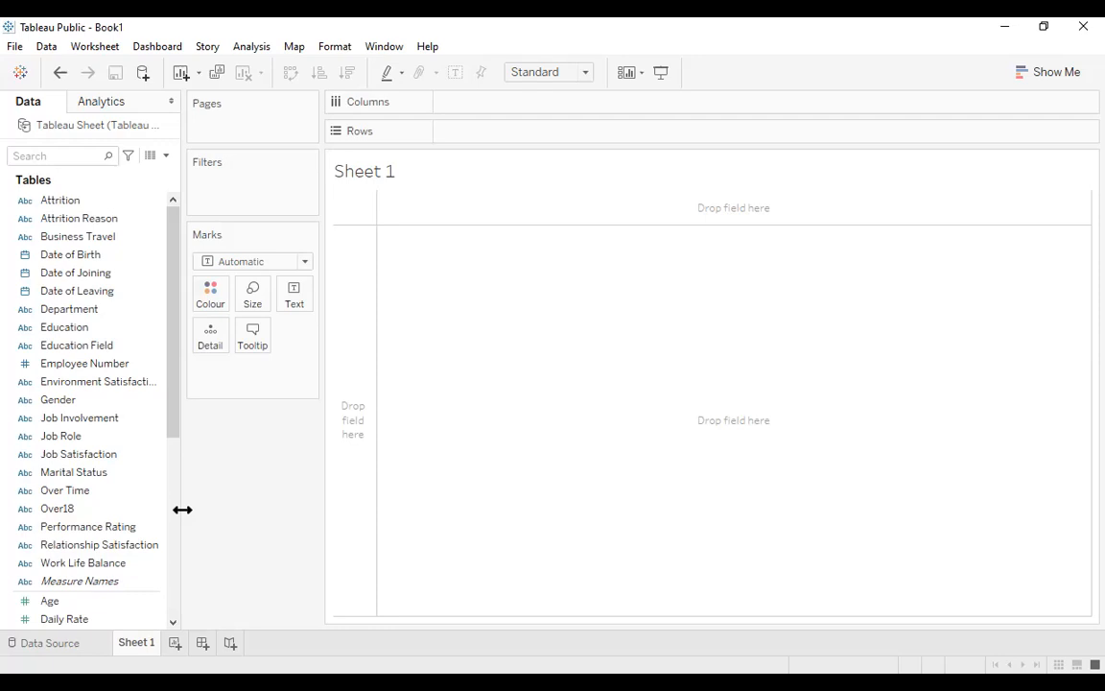
pyautogui.moveTo(170, 388); pyautogui.dragTo(165, 545)
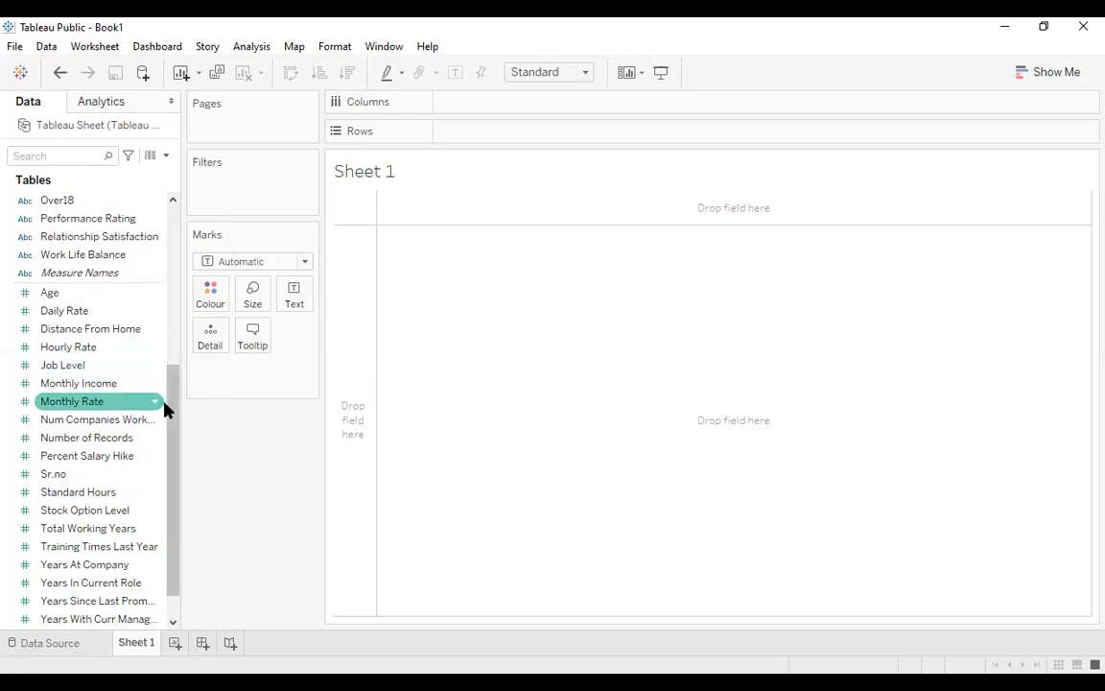
pyautogui.moveTo(170, 407); pyautogui.dragTo(186, 208)
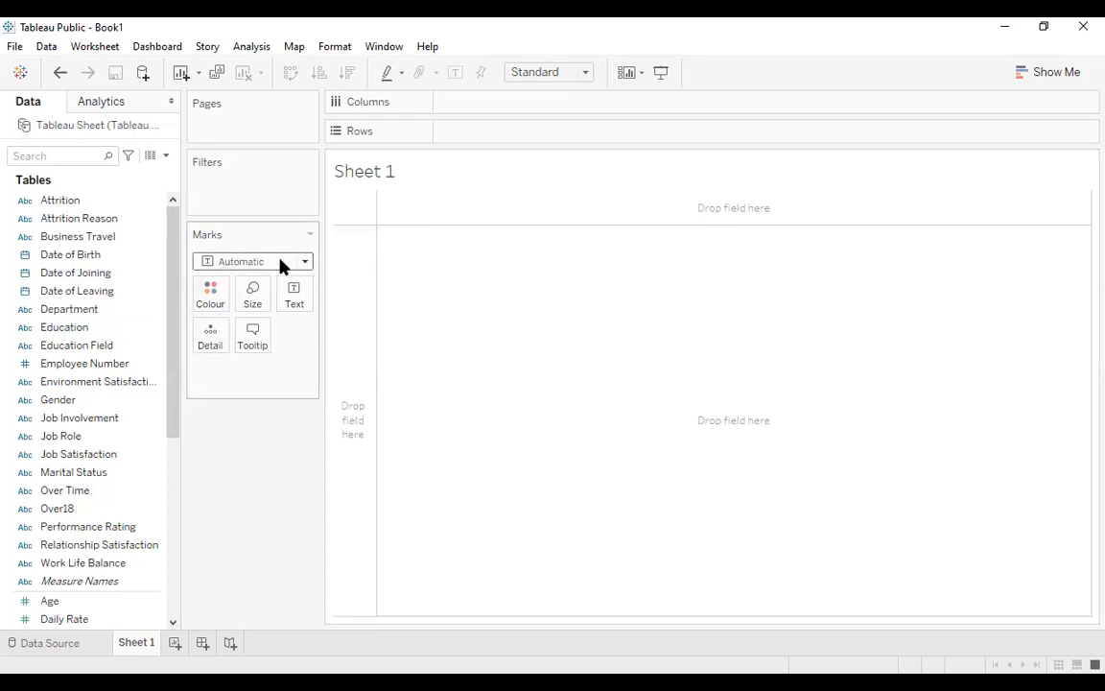
# Try the Line mark type, undo it, and set the sheet's mark type to Map.
pyautogui.click(305, 262)
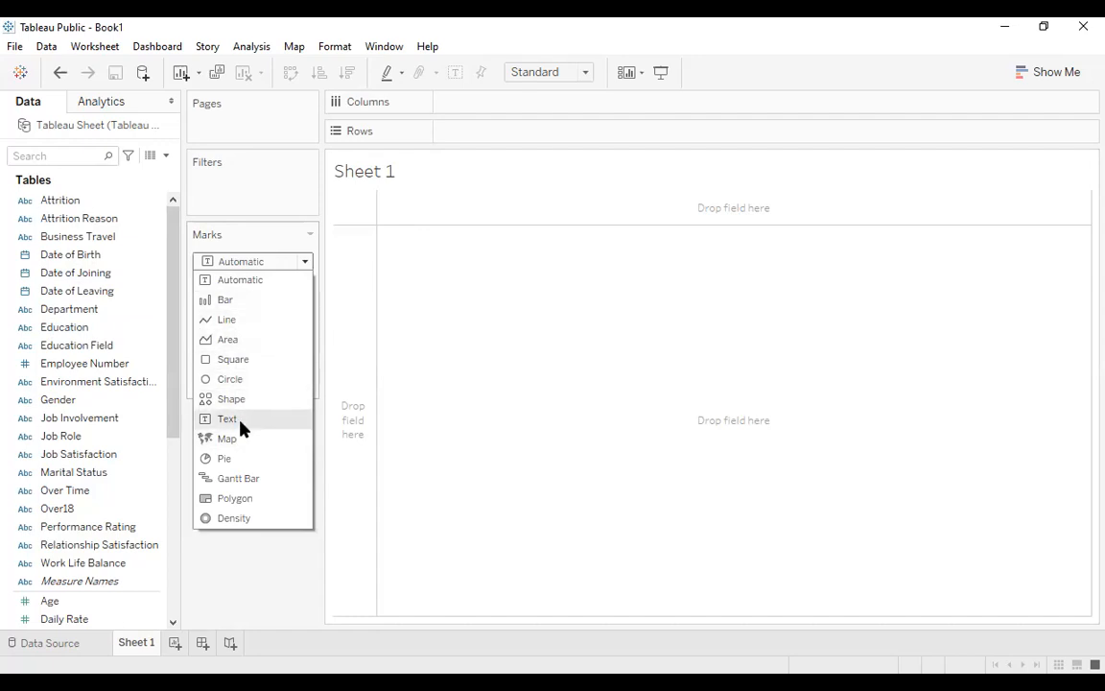
pyautogui.click(246, 319)
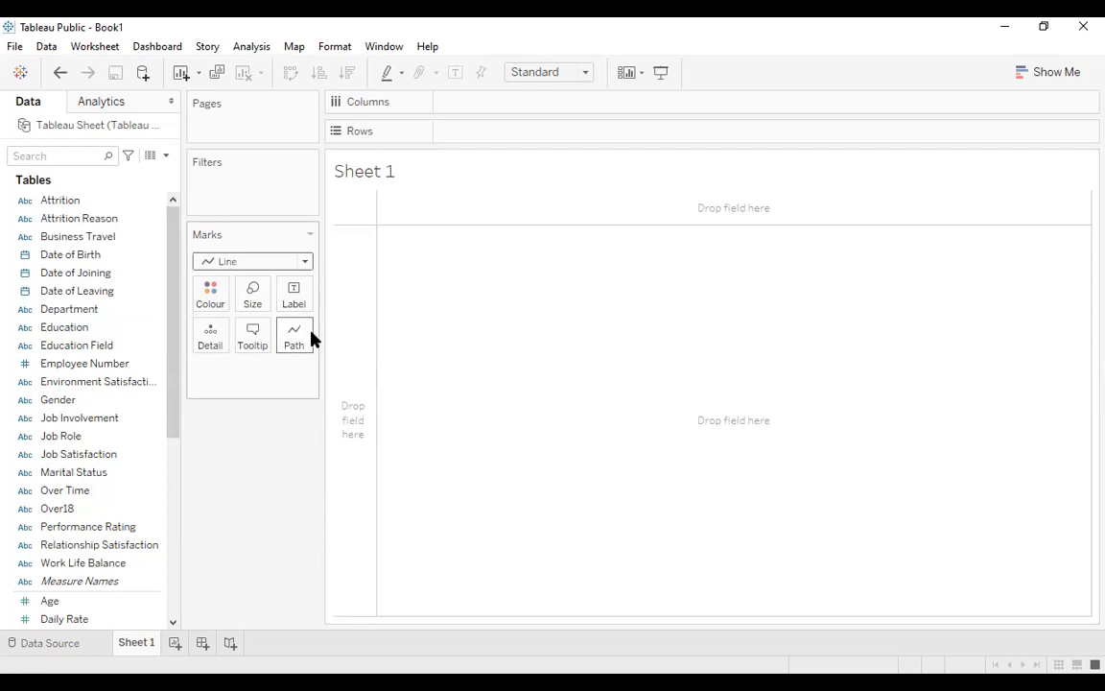
pyautogui.hotkey('ctrl', 'z')
pyautogui.click(305, 263)
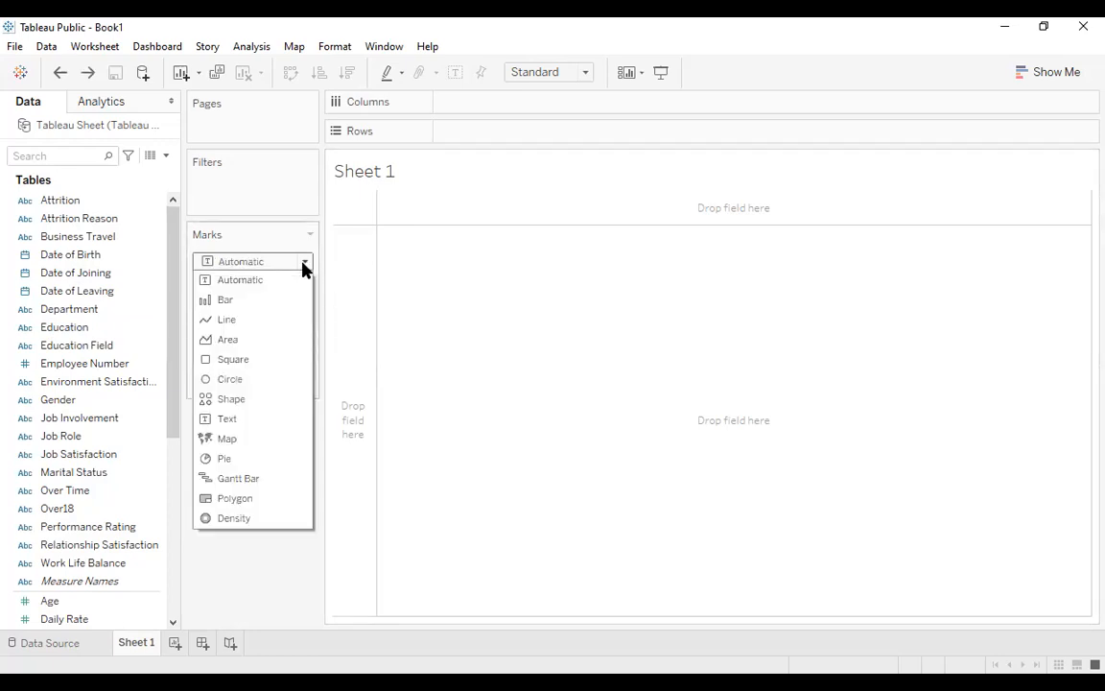
pyautogui.click(255, 440)
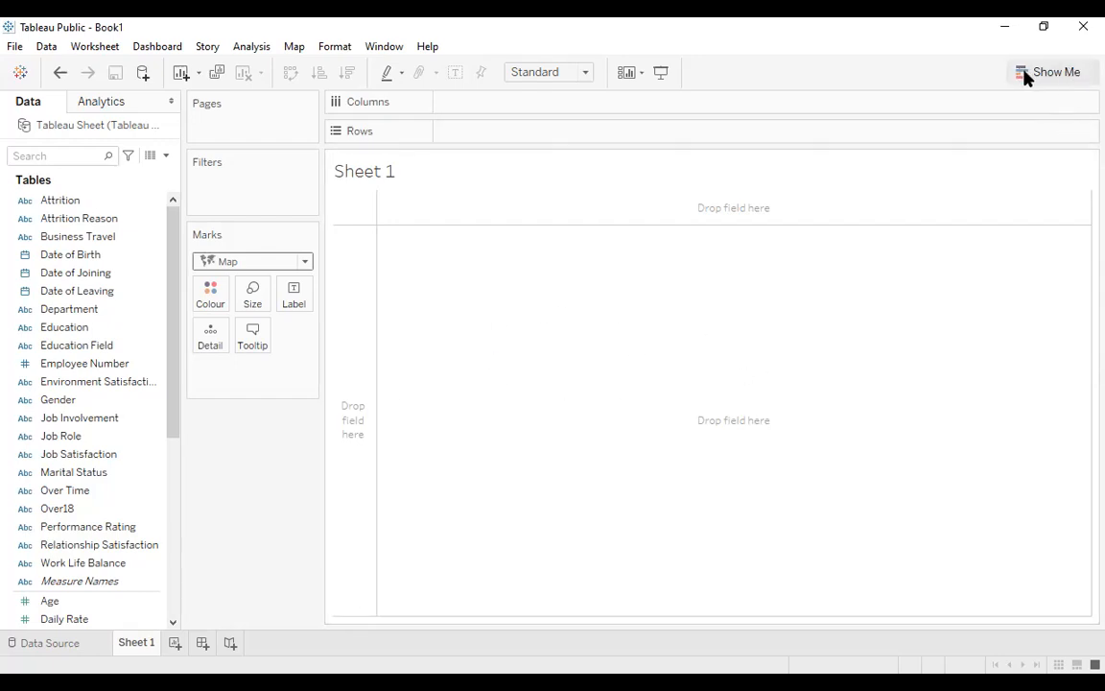
# Look at the Show Me chart gallery, try placing Education in the view, and undo that placement.
pyautogui.click(1055, 74)
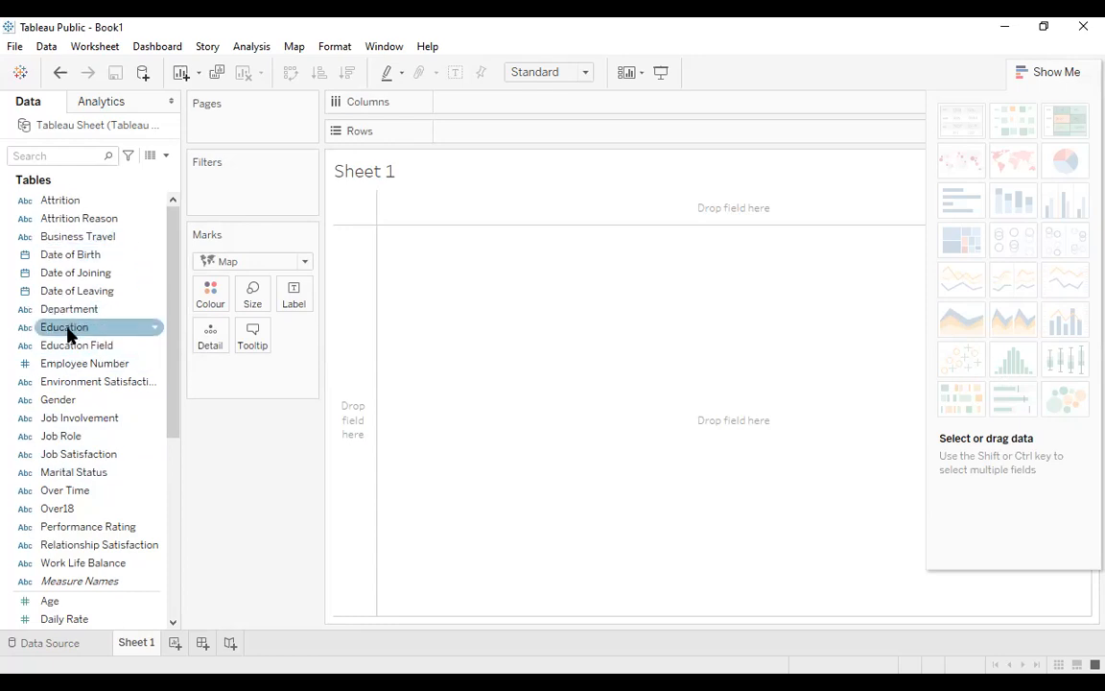
pyautogui.moveTo(66, 331); pyautogui.dragTo(407, 304)
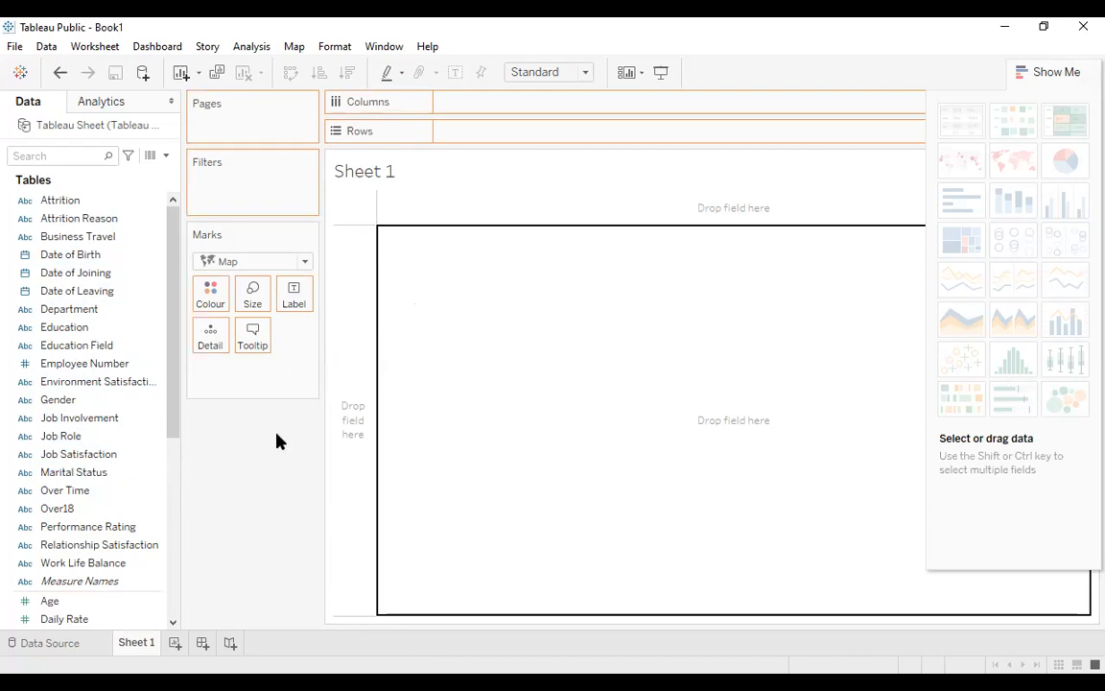
pyautogui.click(1048, 76)
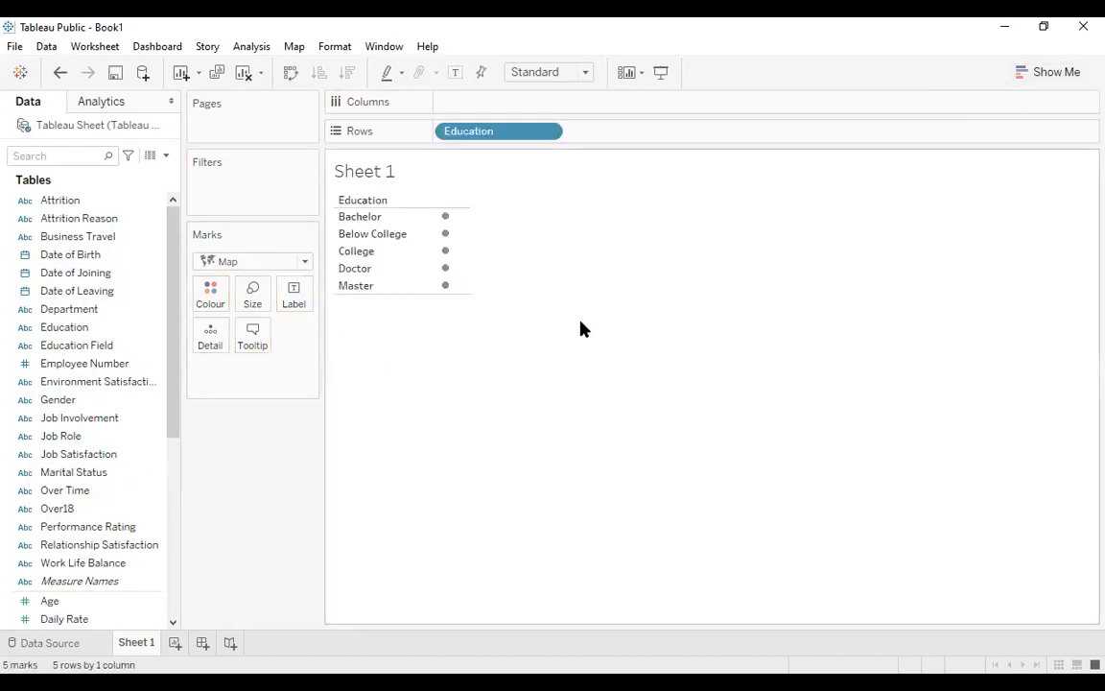
pyautogui.hotkey('ctrl', 'z')
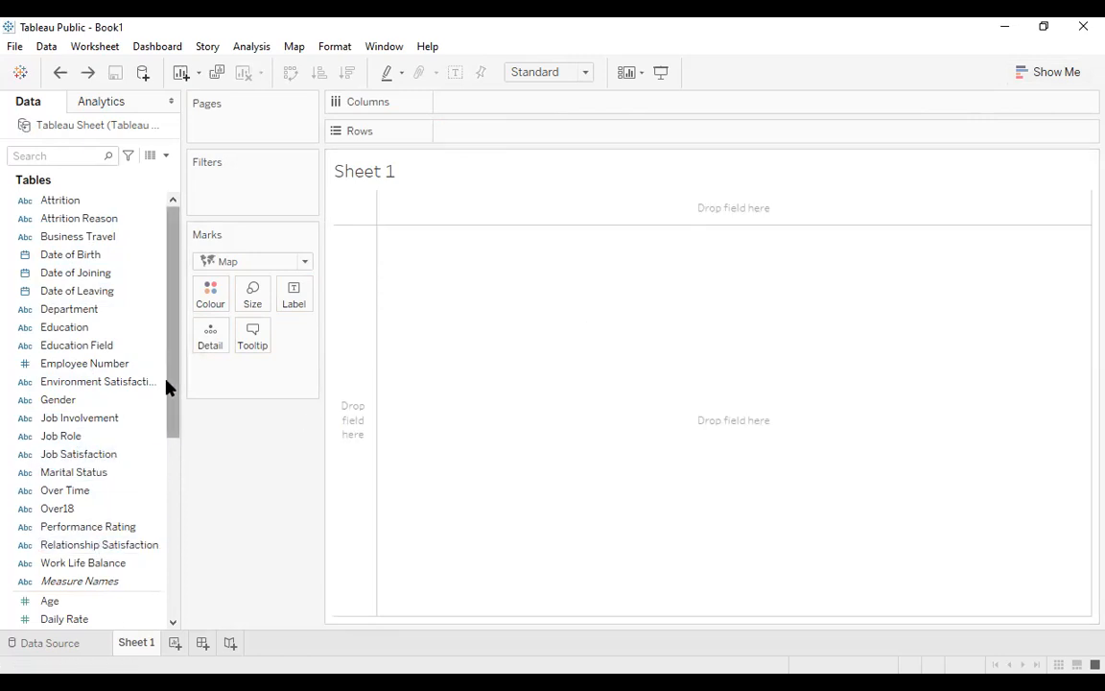
# Convert Employee Number from a dimension to a measure and place Education on Rows.
pyautogui.moveTo(78, 366); pyautogui.dragTo(81, 600)
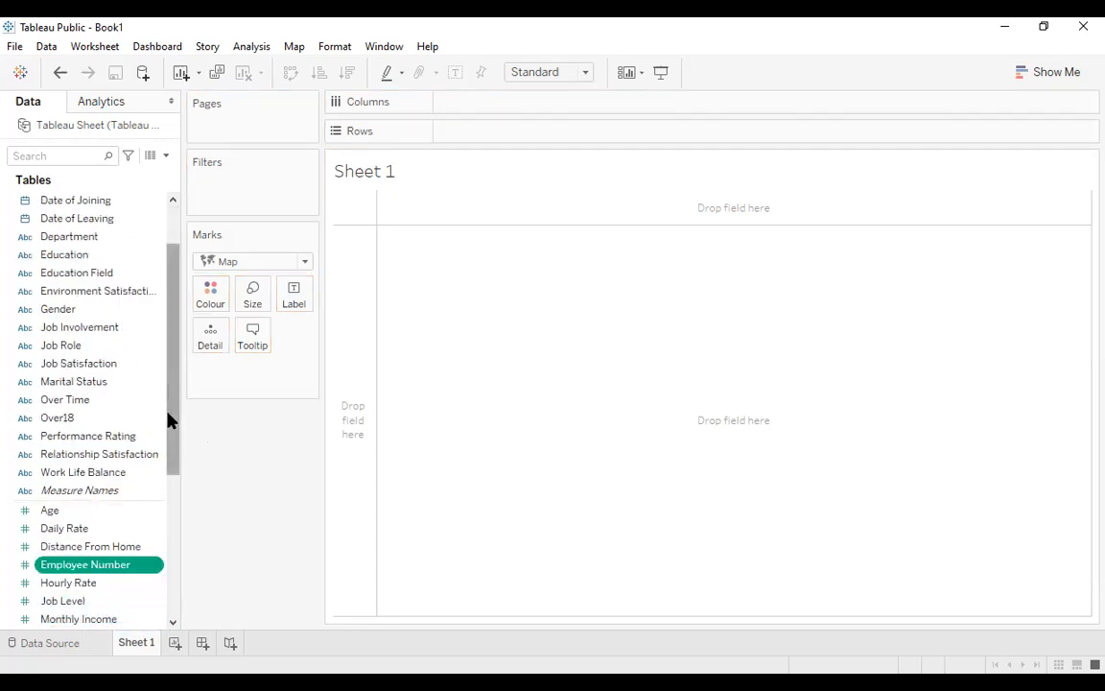
pyautogui.moveTo(169, 420); pyautogui.dragTo(169, 316)
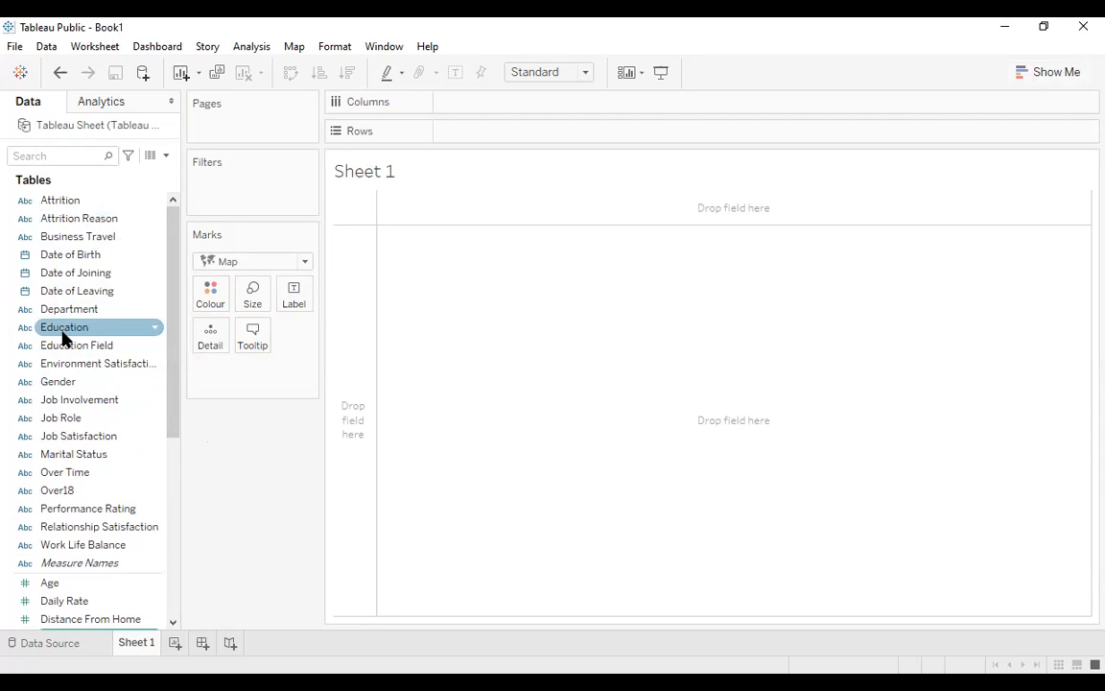
pyautogui.moveTo(62, 329); pyautogui.dragTo(458, 146)
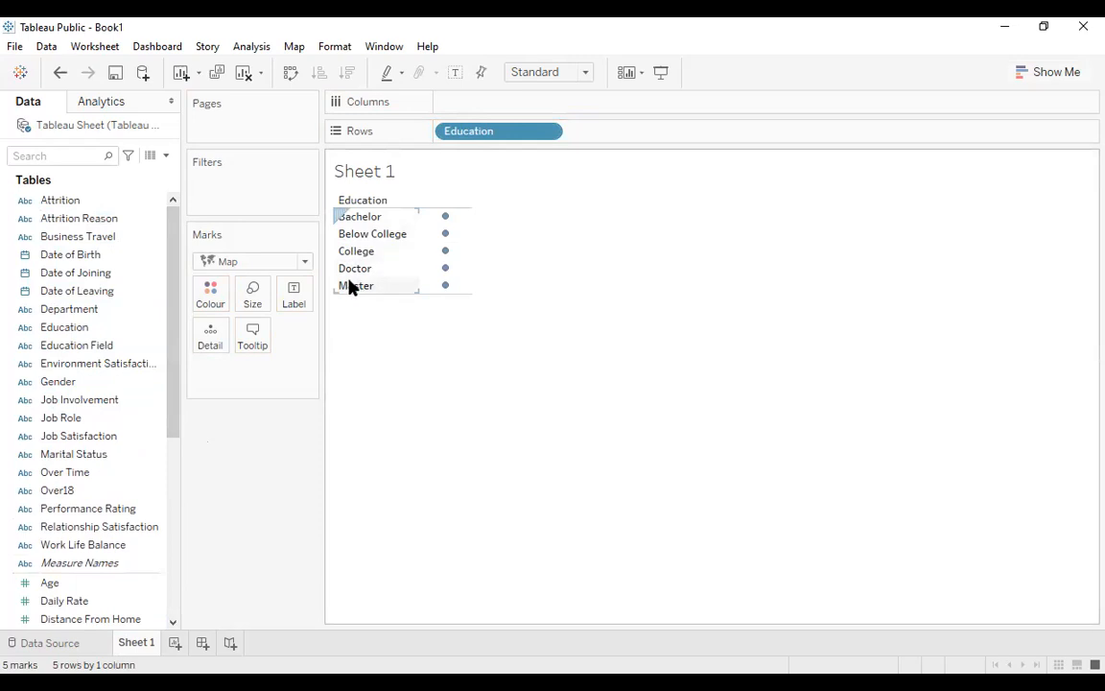
# Sort Education manually in the order Below College, College, Bachelor, Master, Doctor.
pyautogui.click(551, 137)
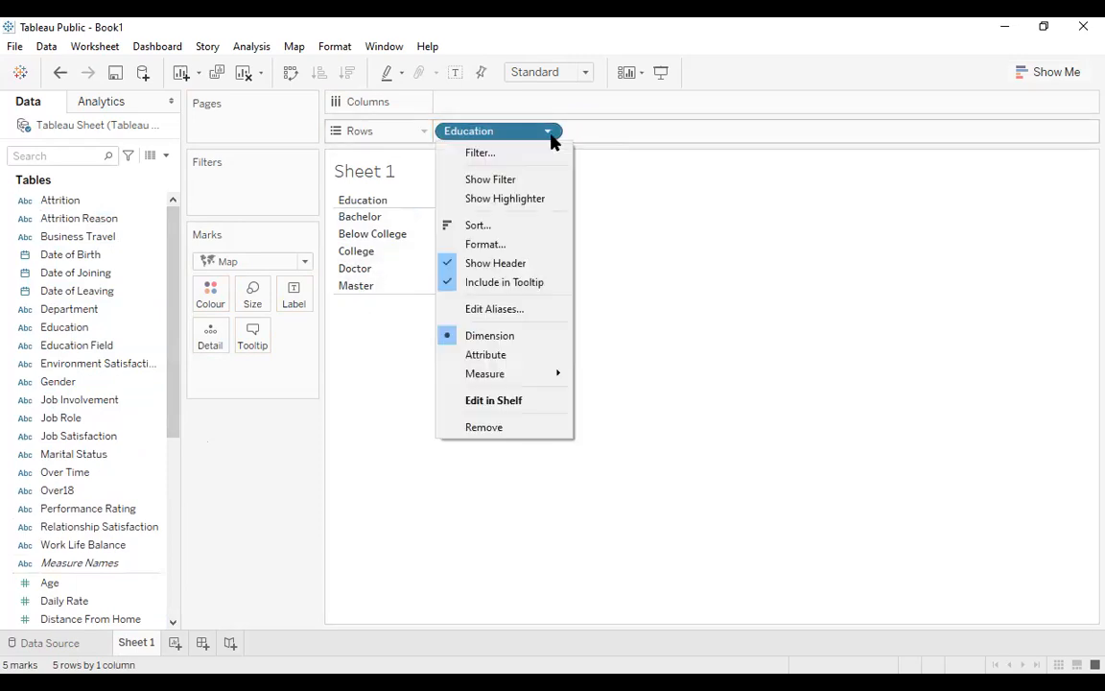
pyautogui.click(525, 226)
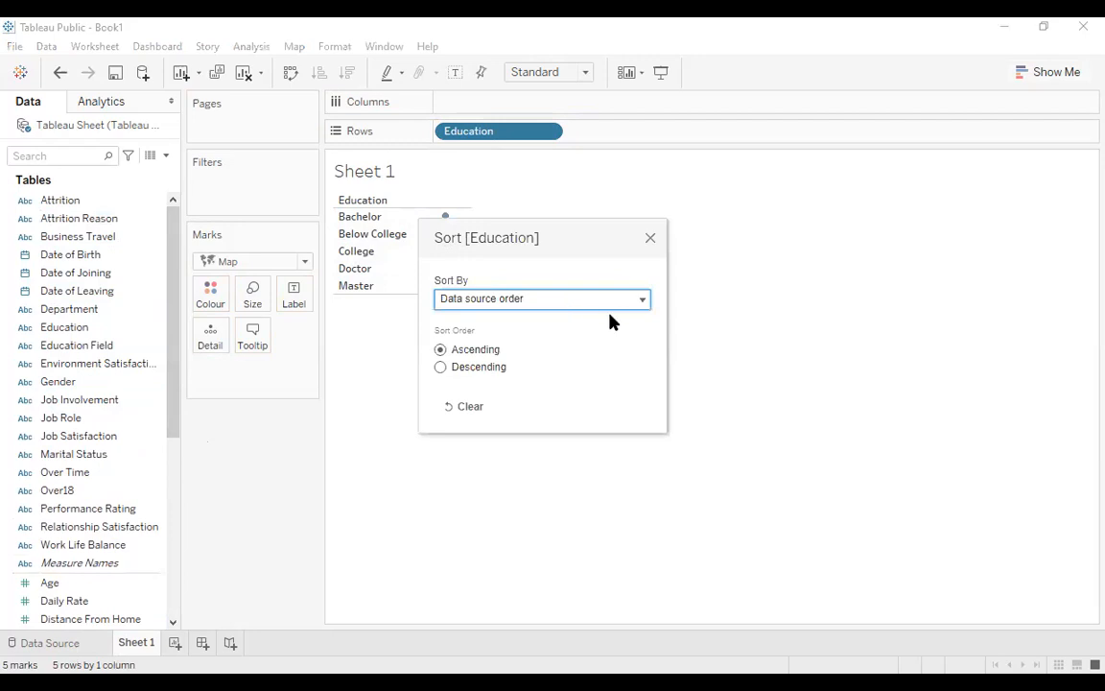
pyautogui.click(643, 303)
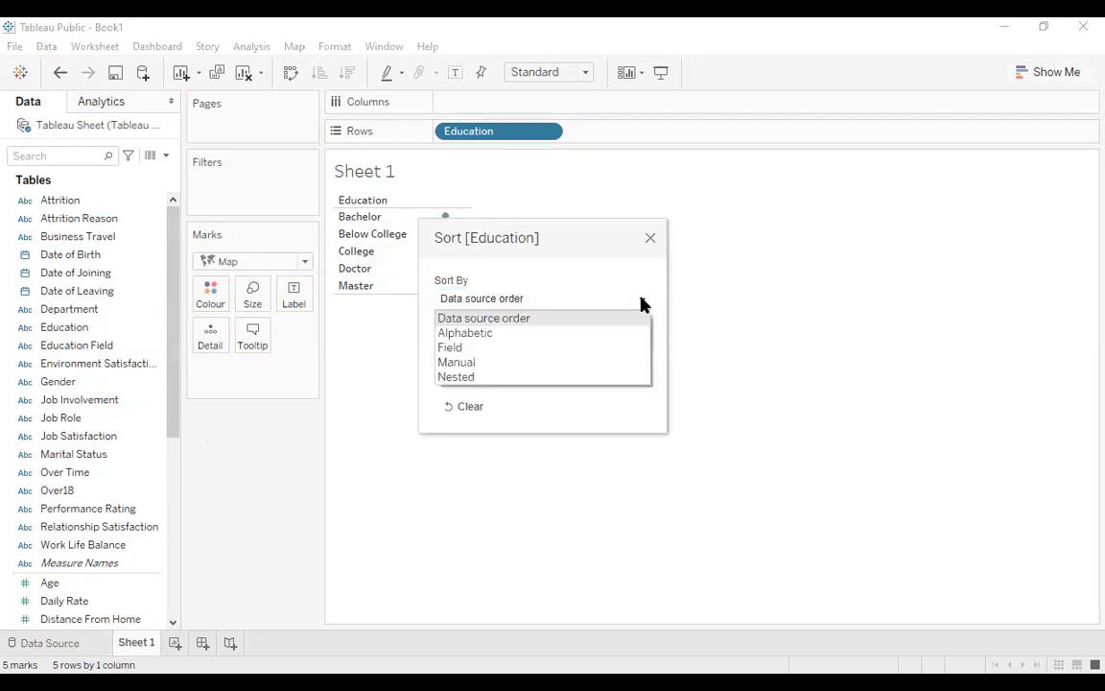
pyautogui.click(599, 286)
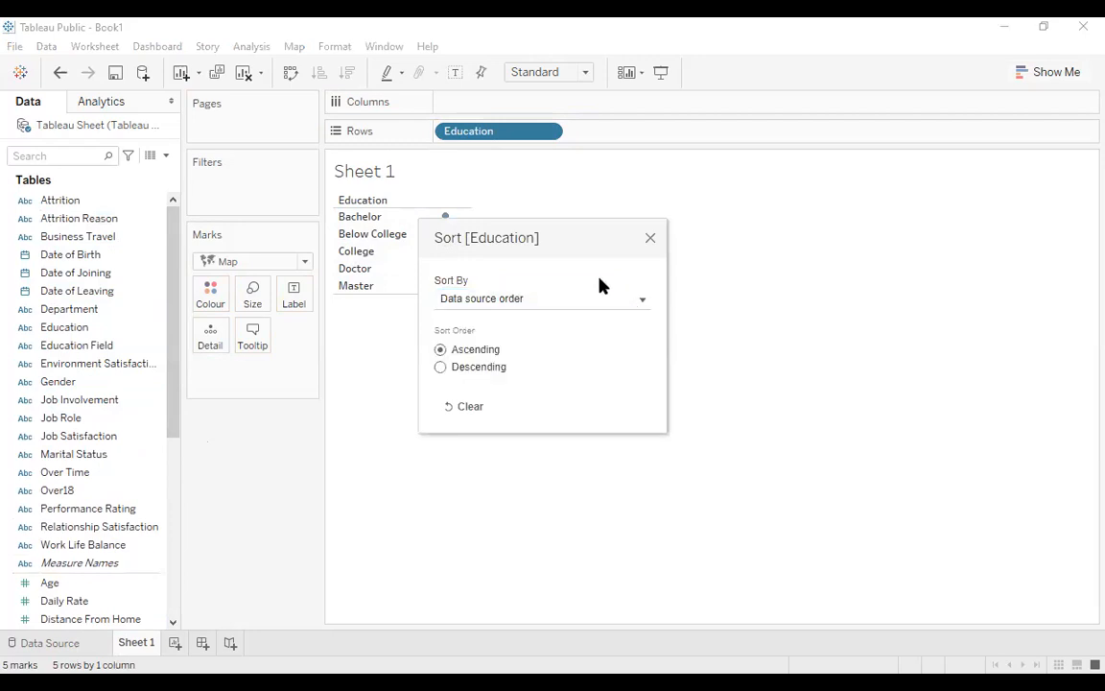
pyautogui.click(643, 303)
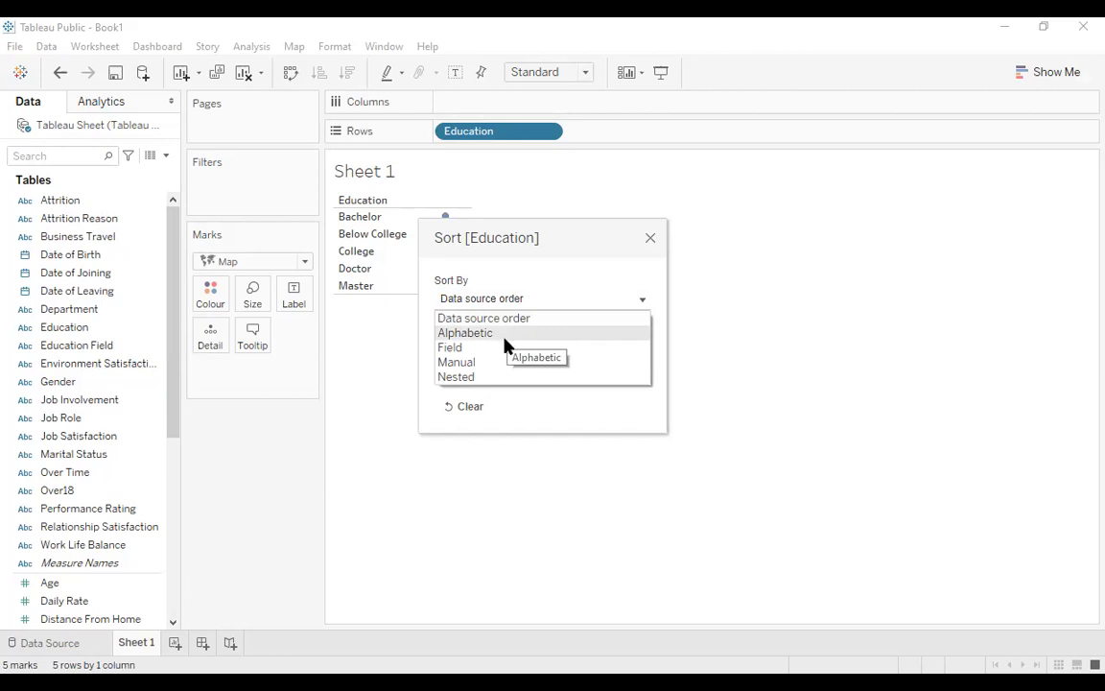
pyautogui.click(459, 362)
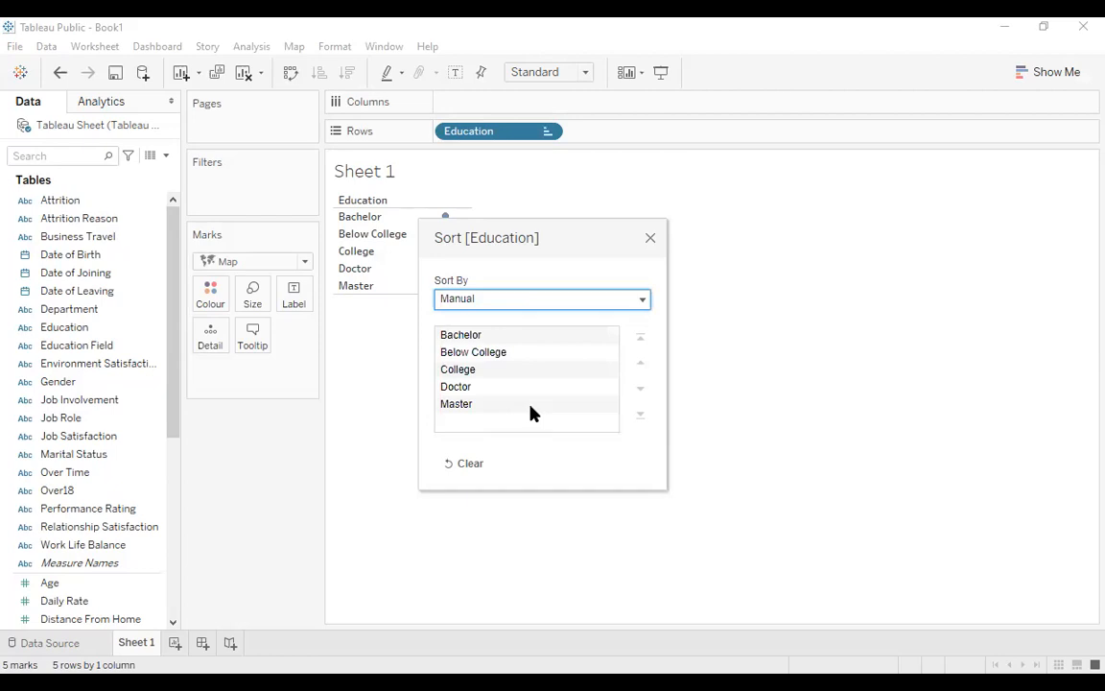
pyautogui.moveTo(478, 389); pyautogui.dragTo(479, 422)
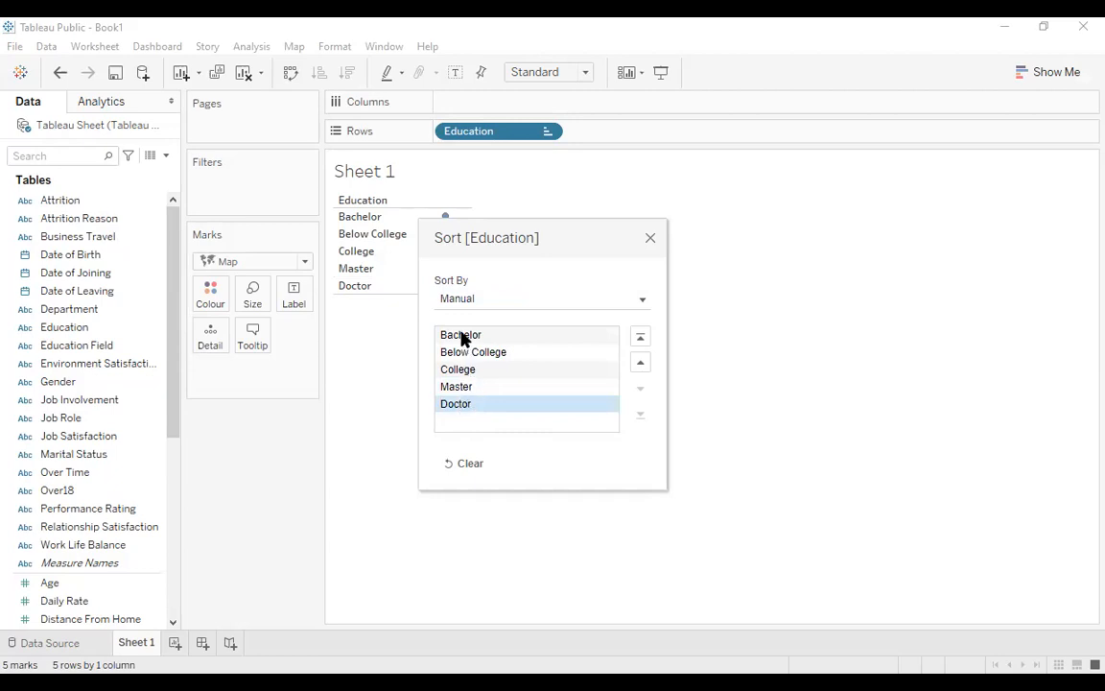
pyautogui.moveTo(461, 337); pyautogui.dragTo(462, 363)
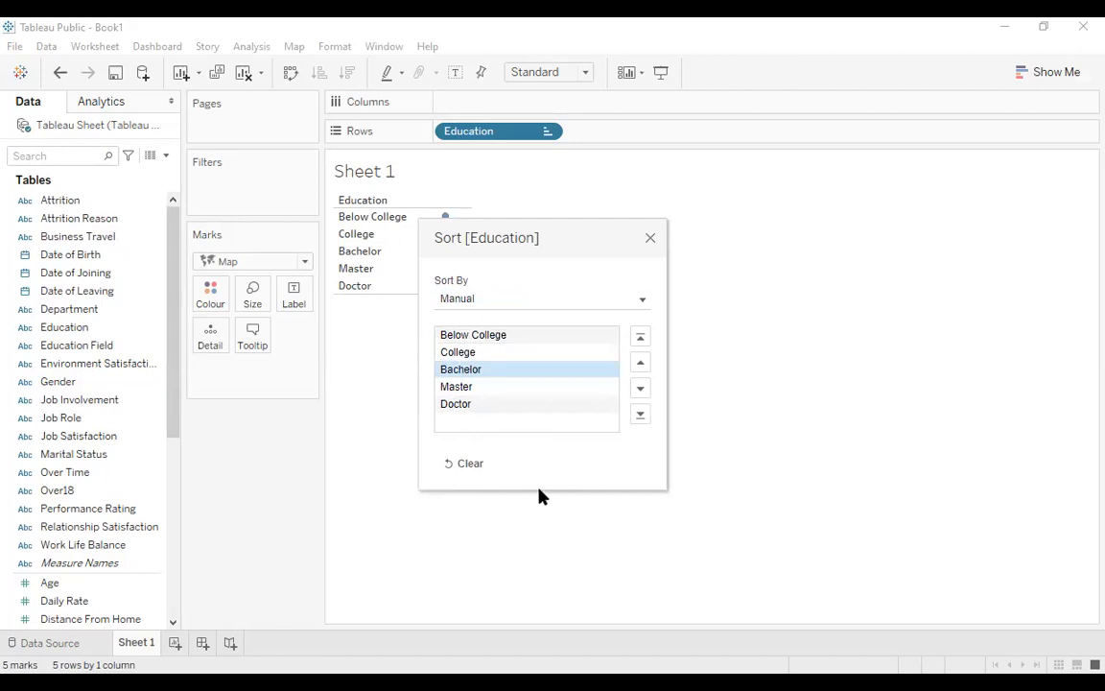
pyautogui.click(652, 239)
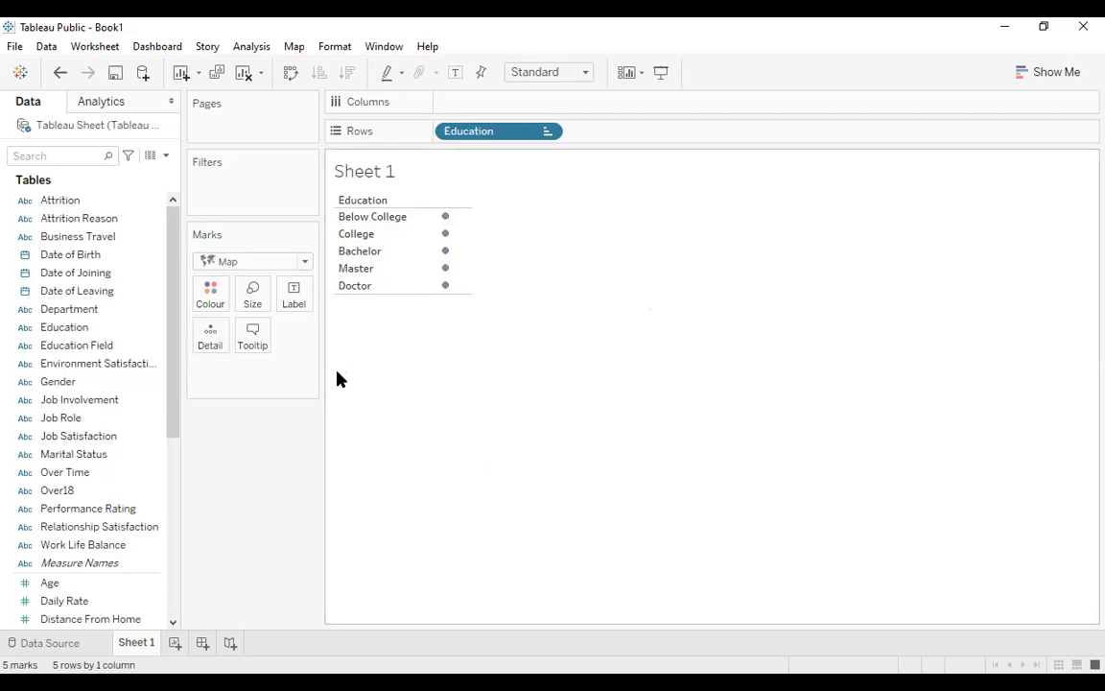
# Place Employee Number on Columns and aggregate it as Count.
pyautogui.moveTo(170, 431); pyautogui.dragTo(503, 106)
pyautogui.click(99, 511)
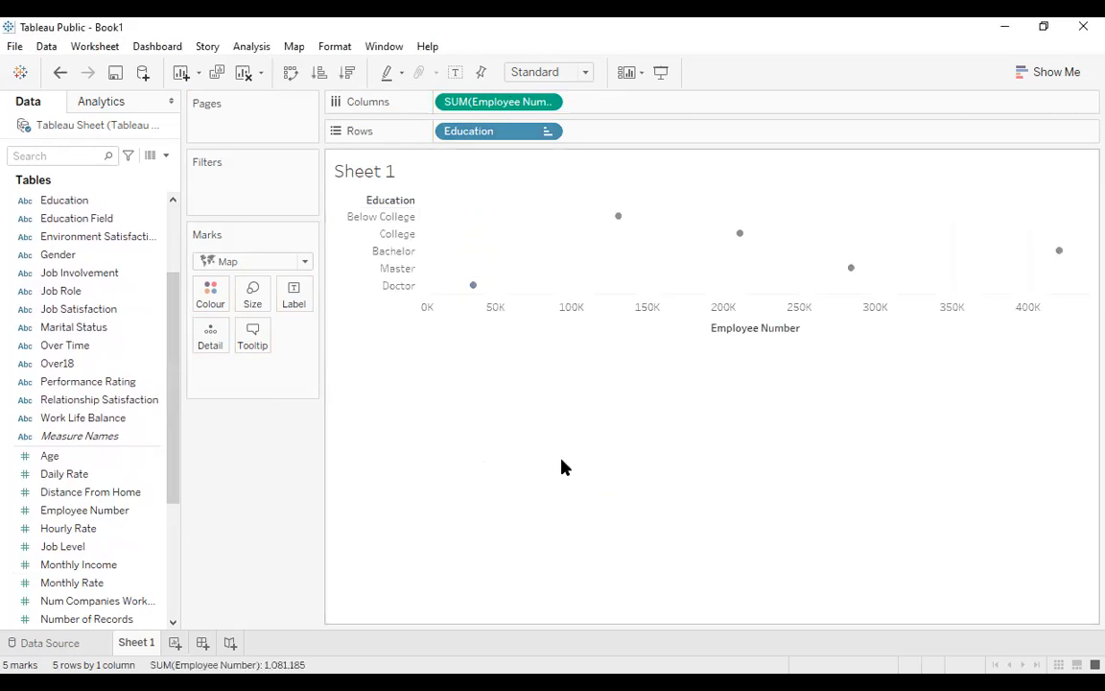
pyautogui.click(547, 103)
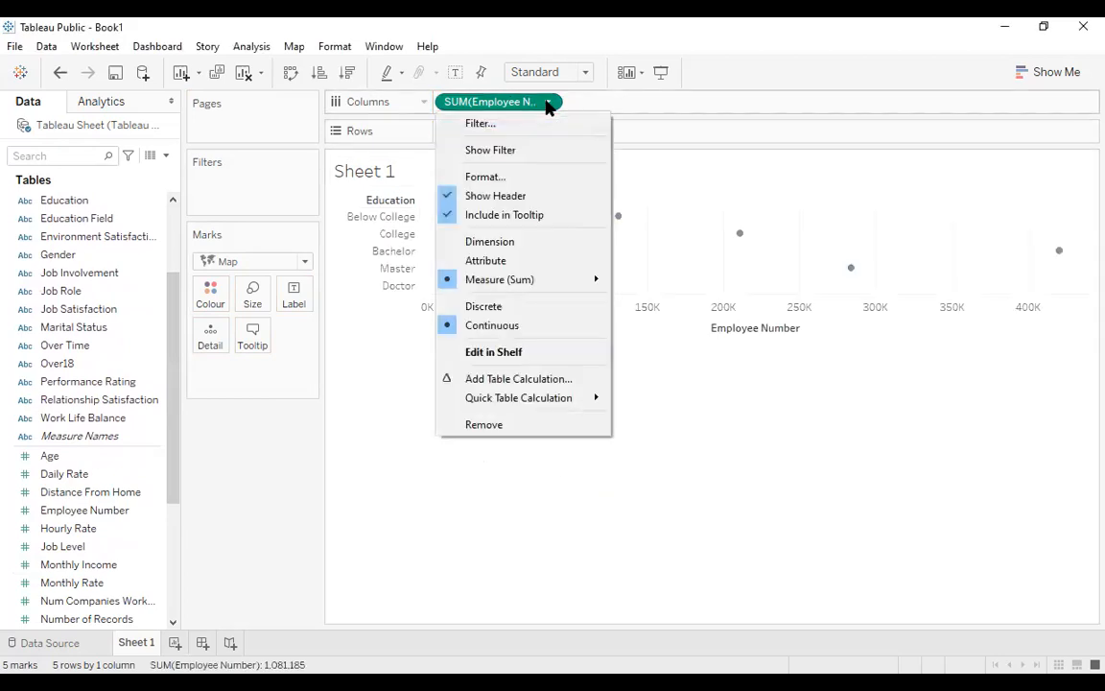
pyautogui.moveTo(584, 282)
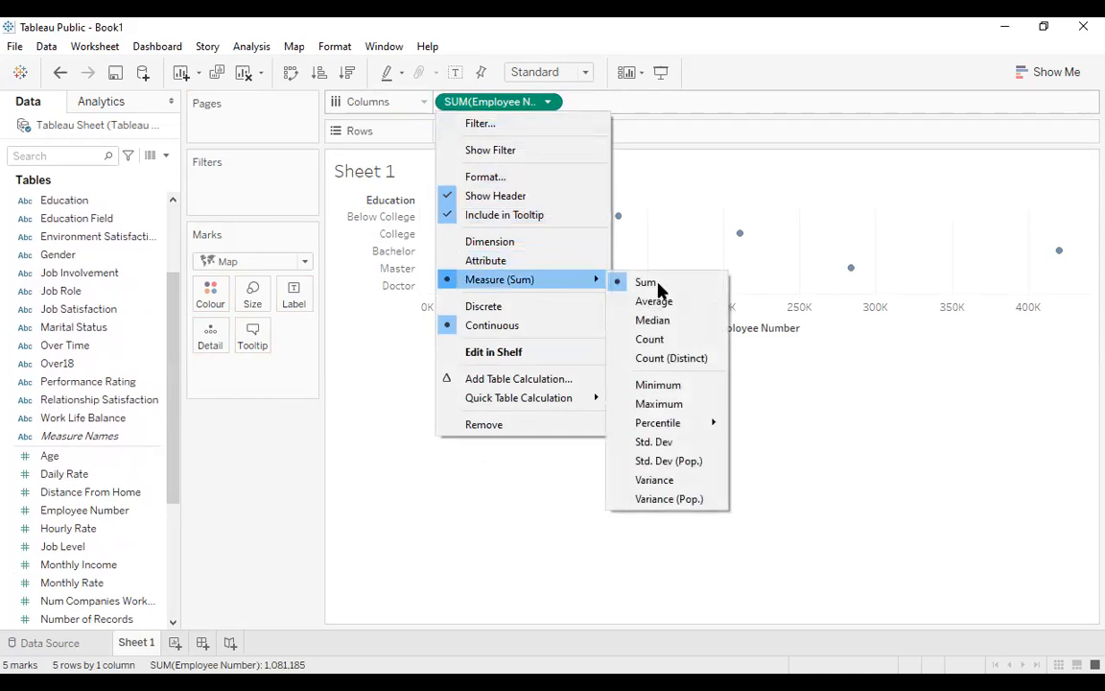
pyautogui.click(652, 339)
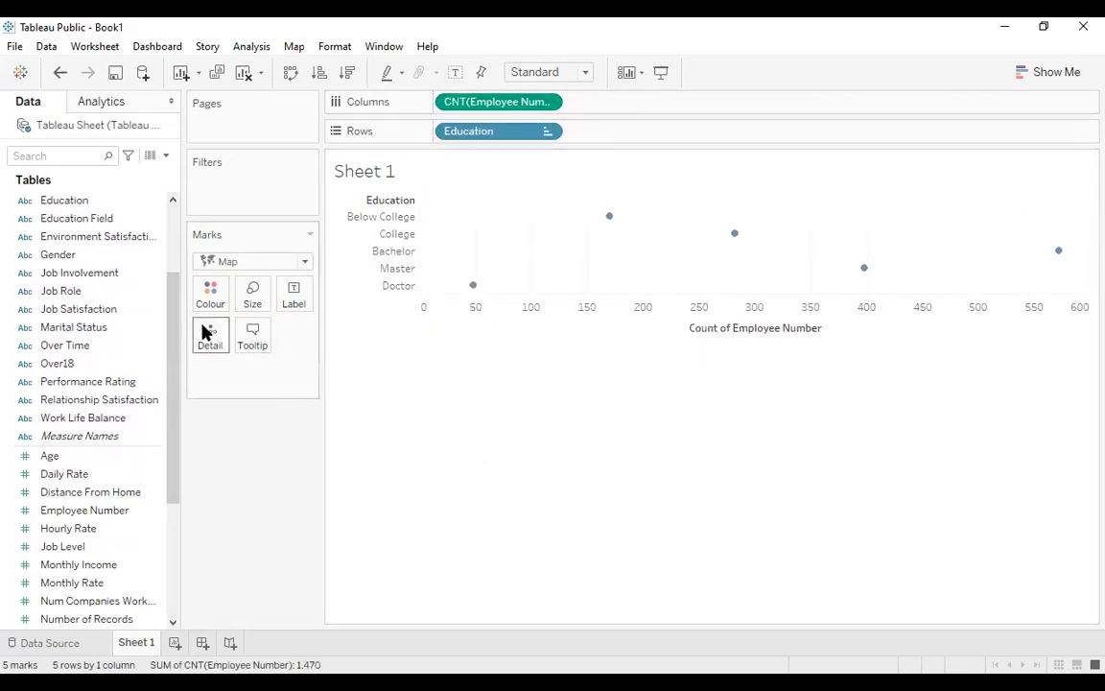
# Change the mark type to Bar and colour the bars by Education.
pyautogui.click(303, 262)
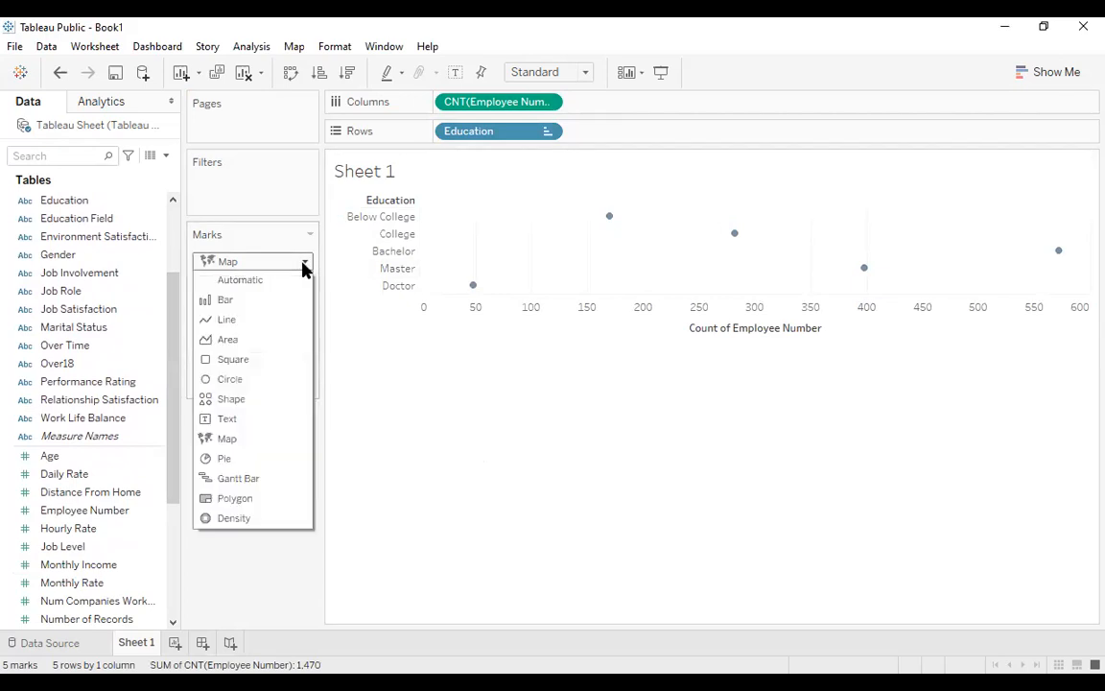
pyautogui.click(250, 300)
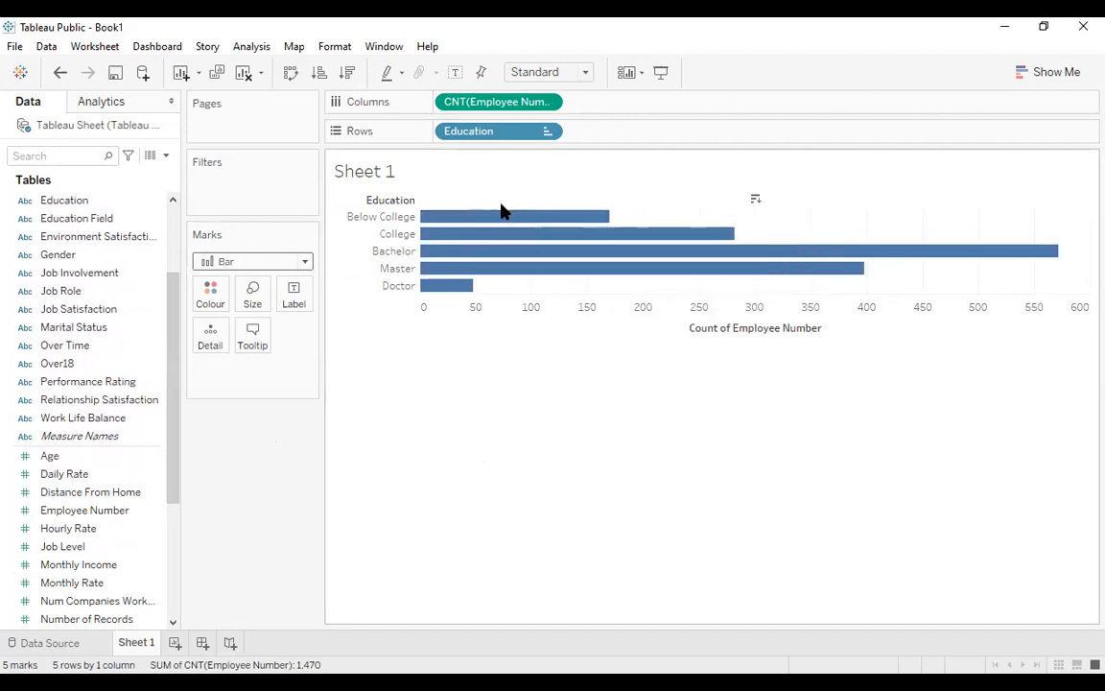
pyautogui.moveTo(461, 231)
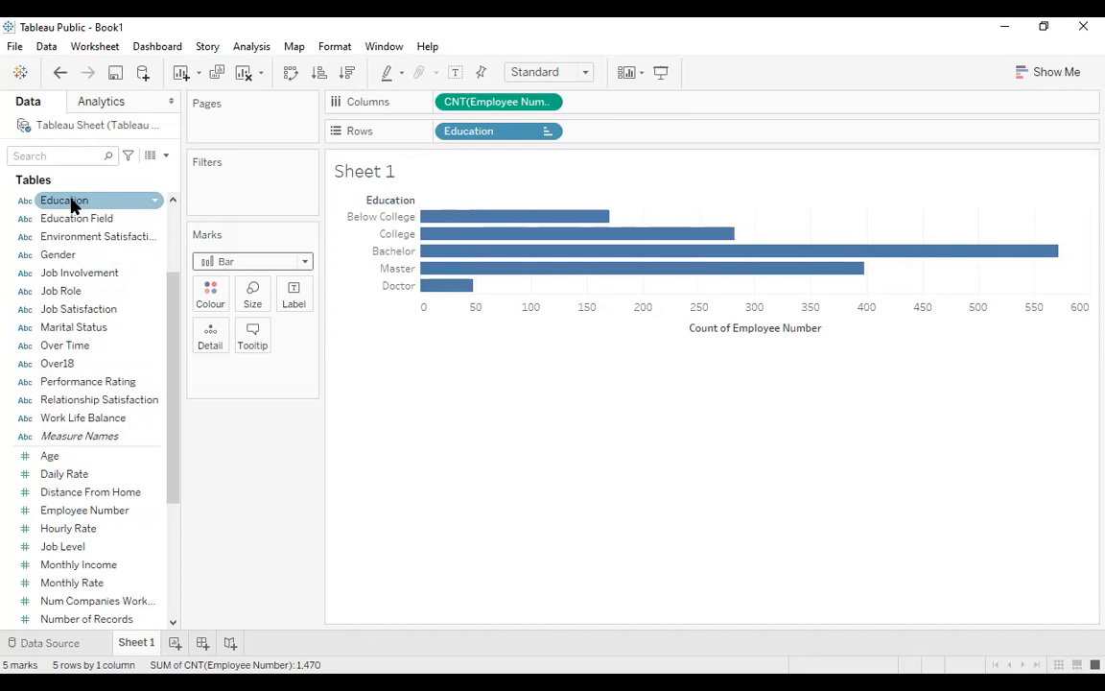
pyautogui.moveTo(72, 203); pyautogui.dragTo(217, 301)
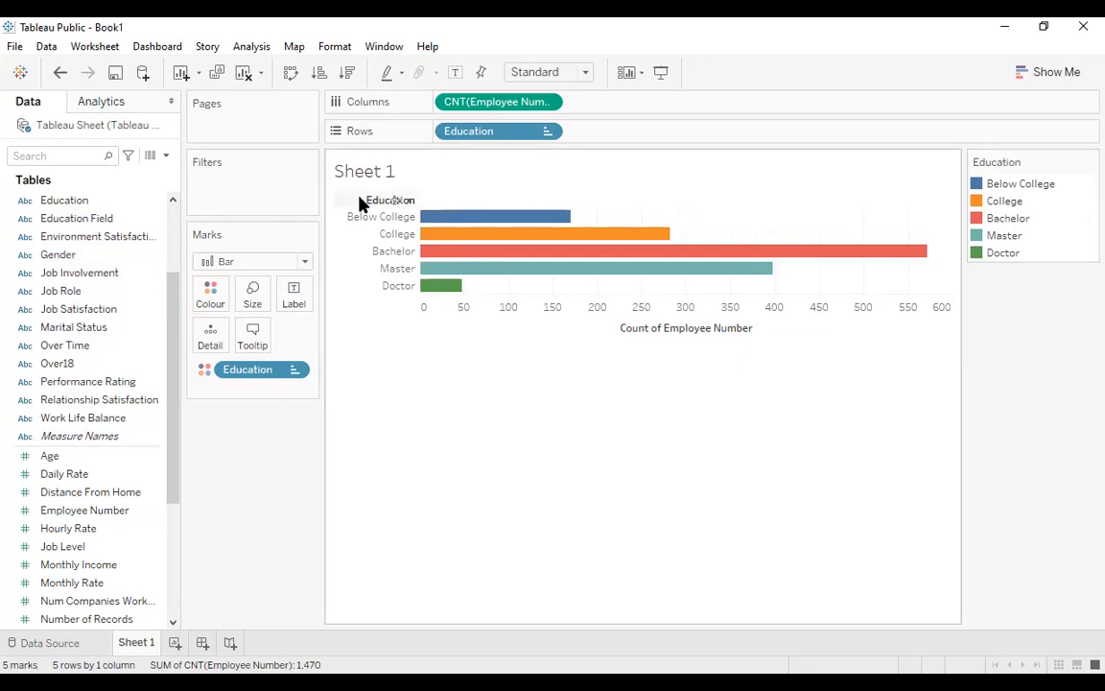
# Add Job Satisfaction to the sheet's filters to open its filter settings.
pyautogui.click(307, 167)
pyautogui.click(265, 564)
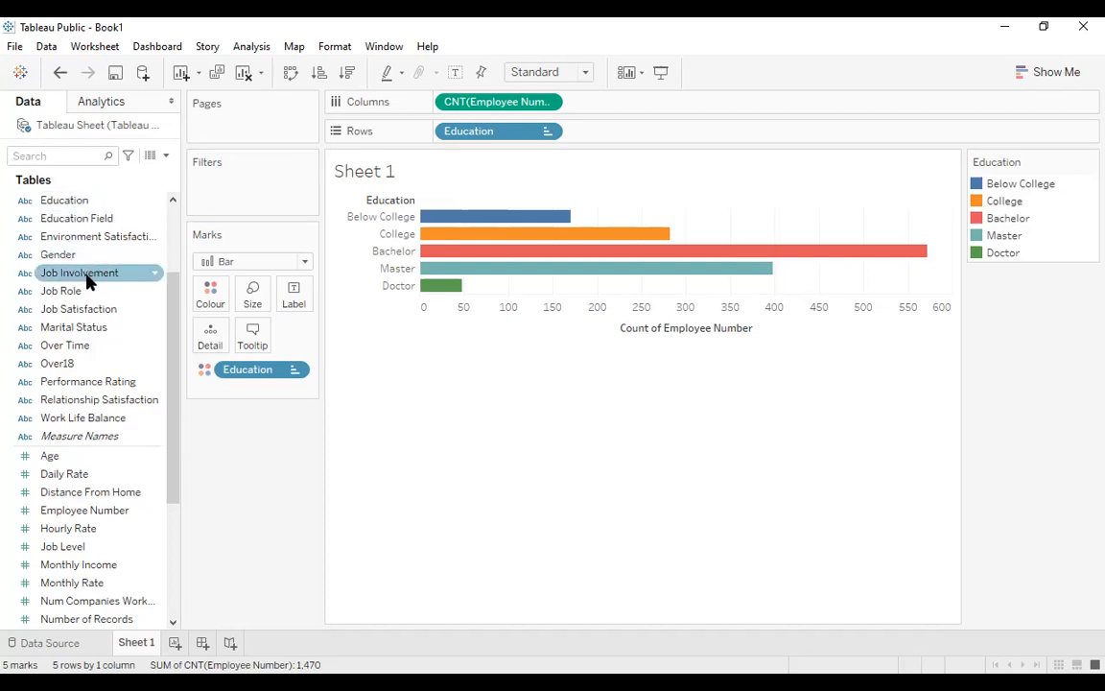
pyautogui.moveTo(83, 313); pyautogui.dragTo(232, 170)
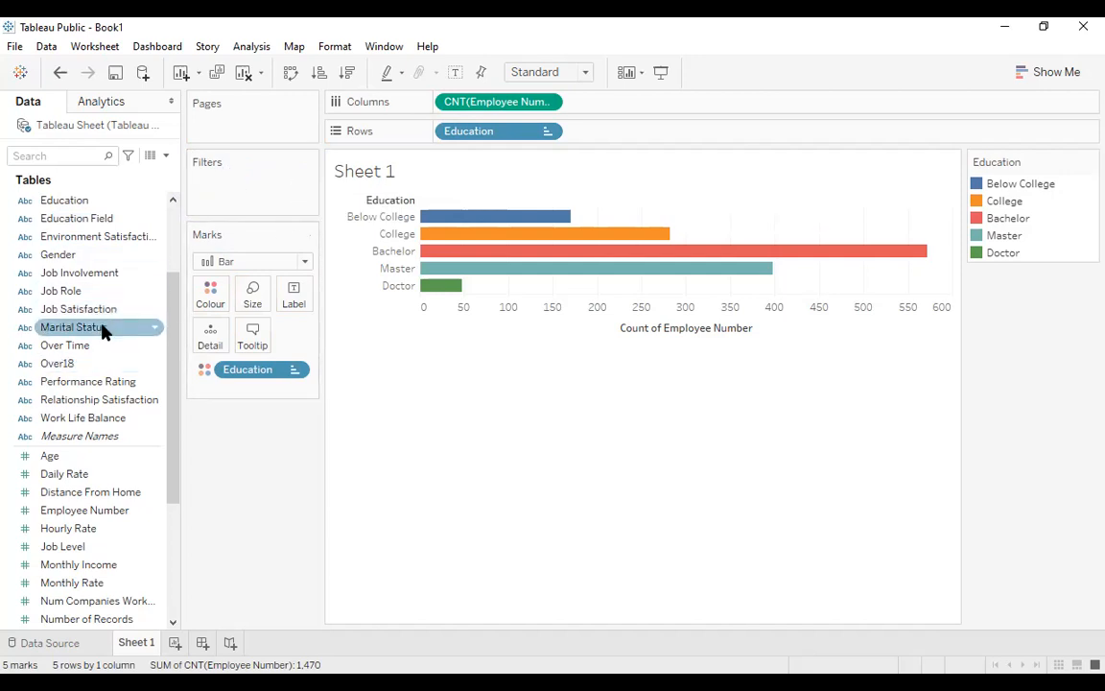
pyautogui.moveTo(96, 316); pyautogui.dragTo(228, 213)
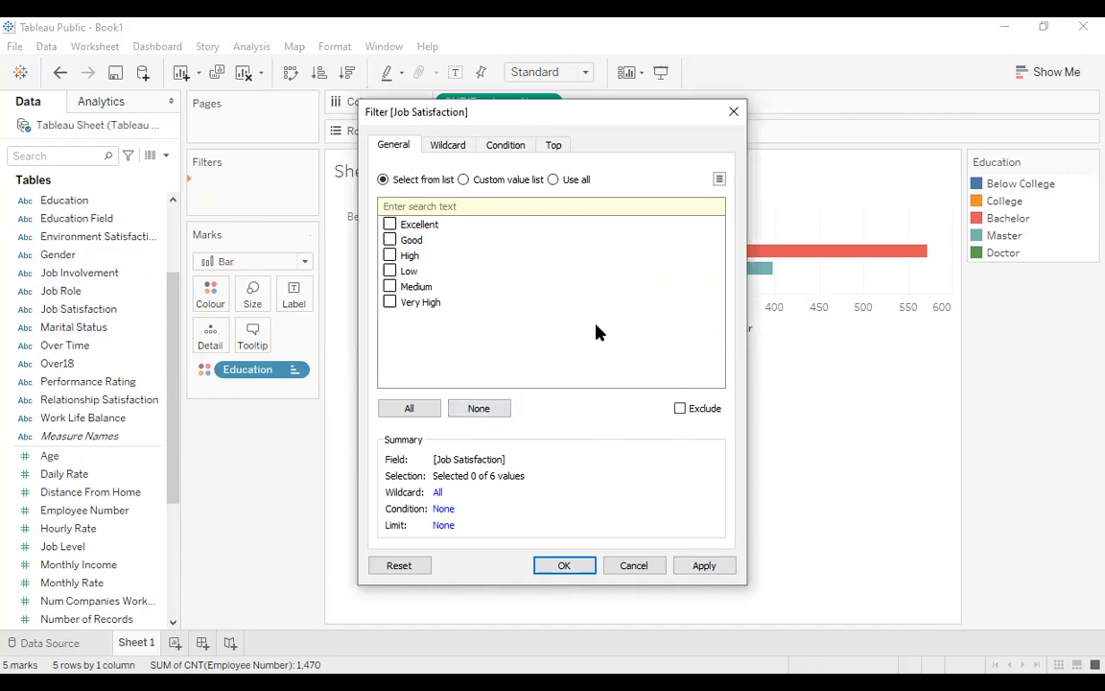
# Try excluding the Excellent value in the Job Satisfaction filter and clear both selections again.
pyautogui.click(390, 227)
pyautogui.click(681, 411)
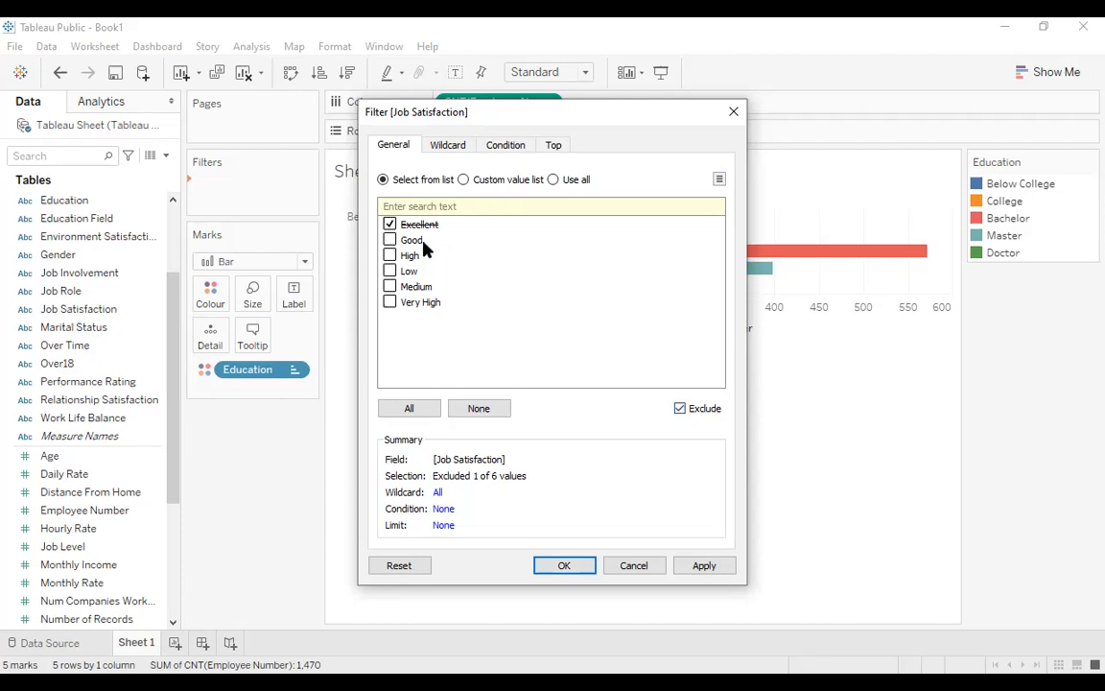
pyautogui.click(391, 225)
pyautogui.click(680, 409)
# Try a wildcard match containing "E" in the Job Satisfaction filter and clear the match value again.
pyautogui.click(451, 145)
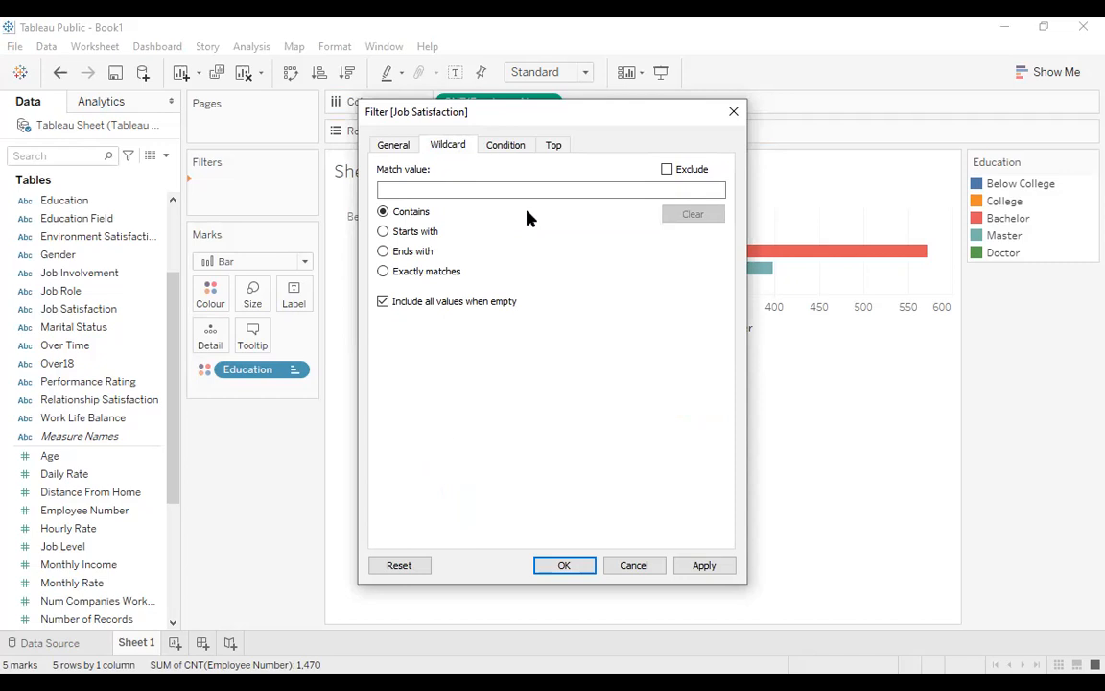
pyautogui.click(487, 189)
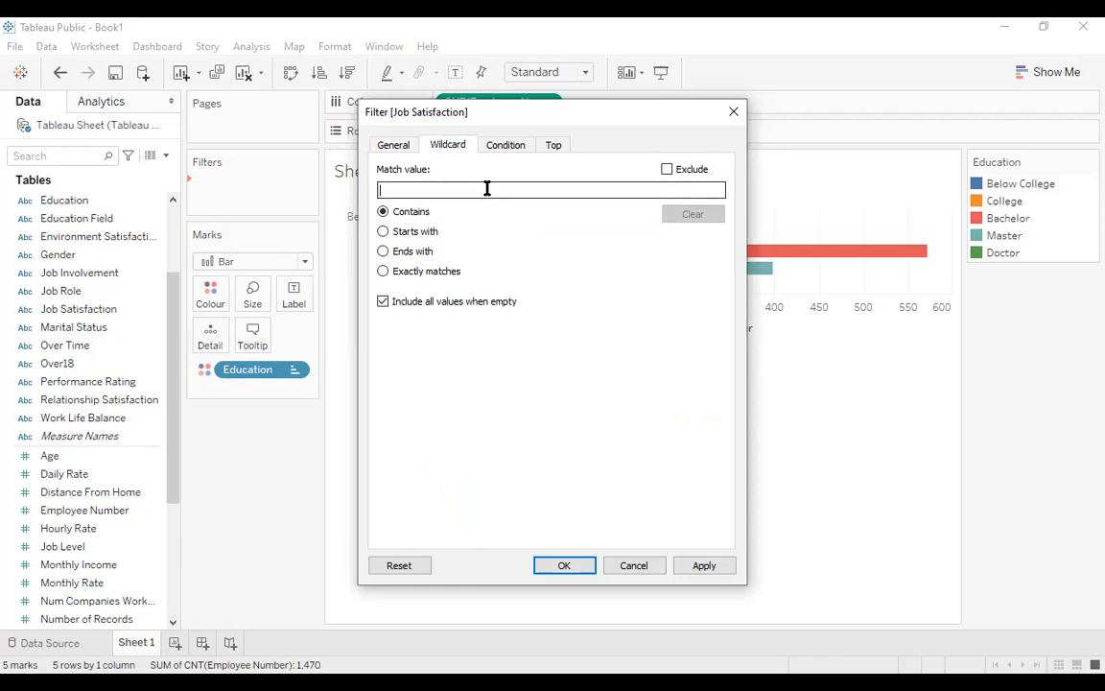
pyautogui.write('E')
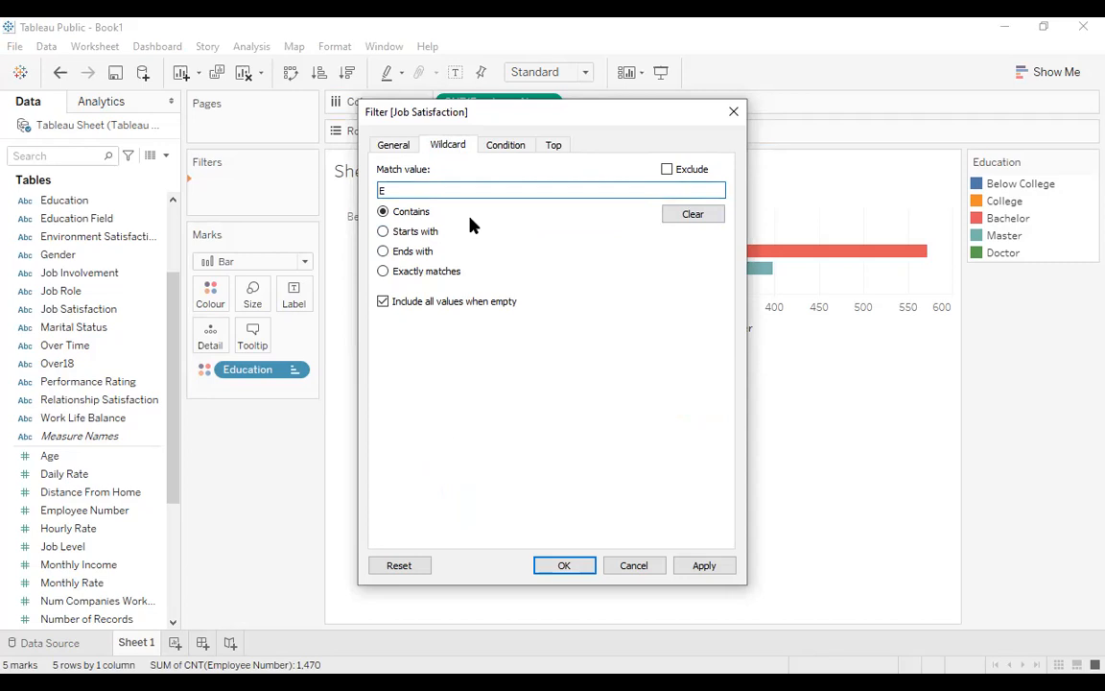
pyautogui.press('BackSpace')
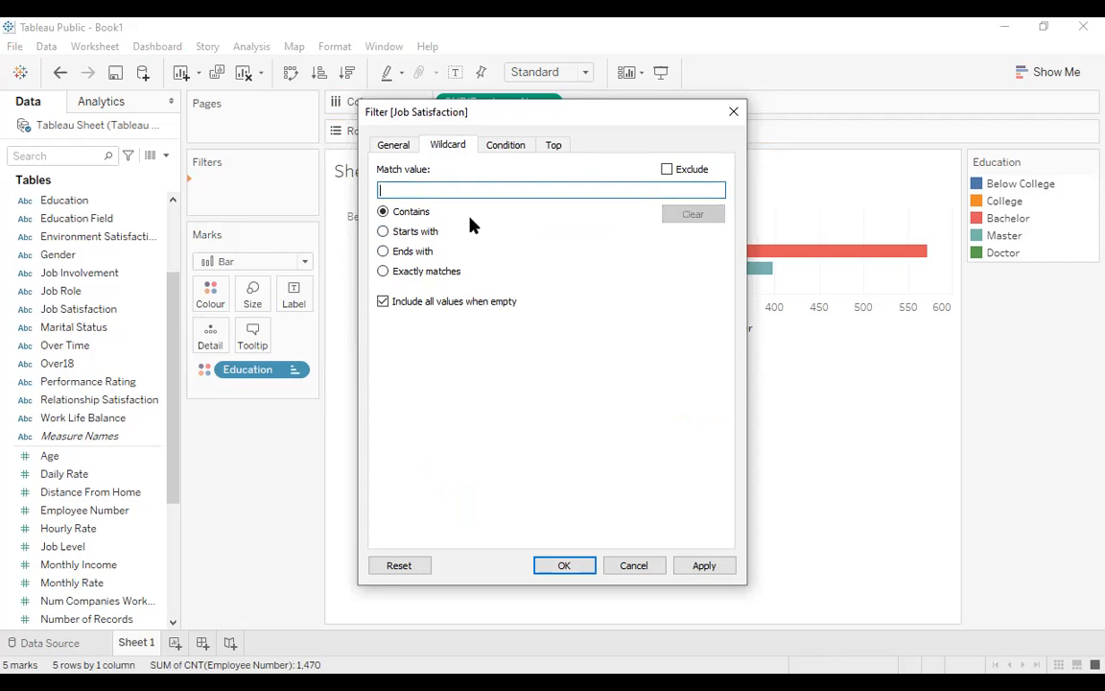
# Try a by-field condition on Age, aggregated as Count, in the Job Satisfaction filter.
pyautogui.click(509, 146)
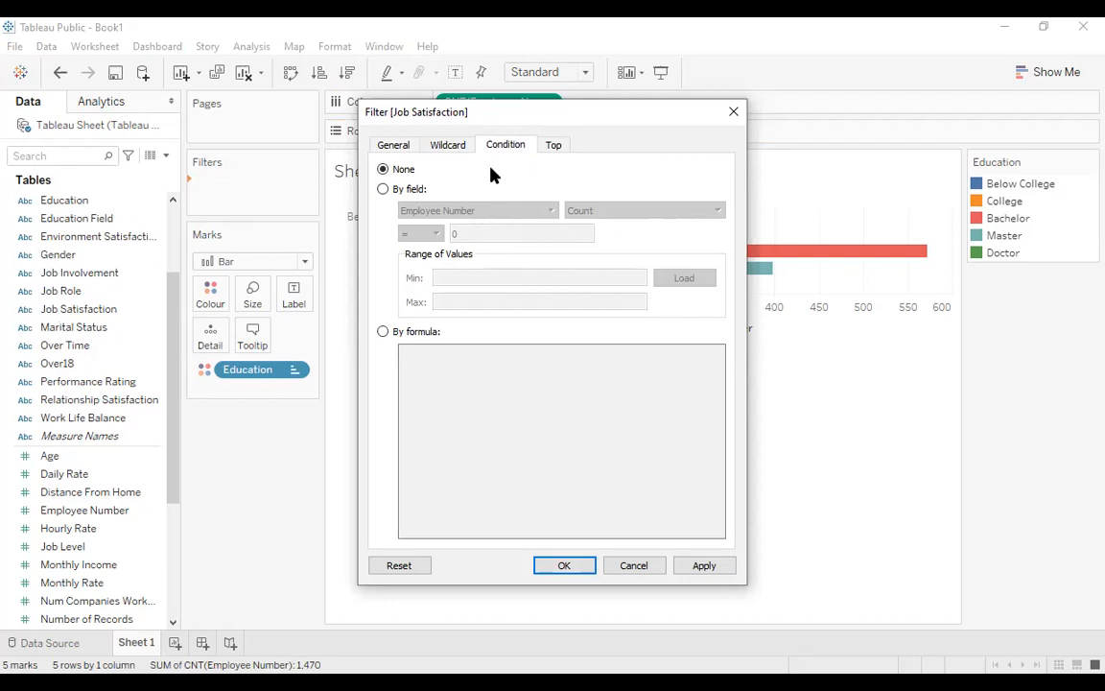
pyautogui.click(382, 190)
pyautogui.click(550, 210)
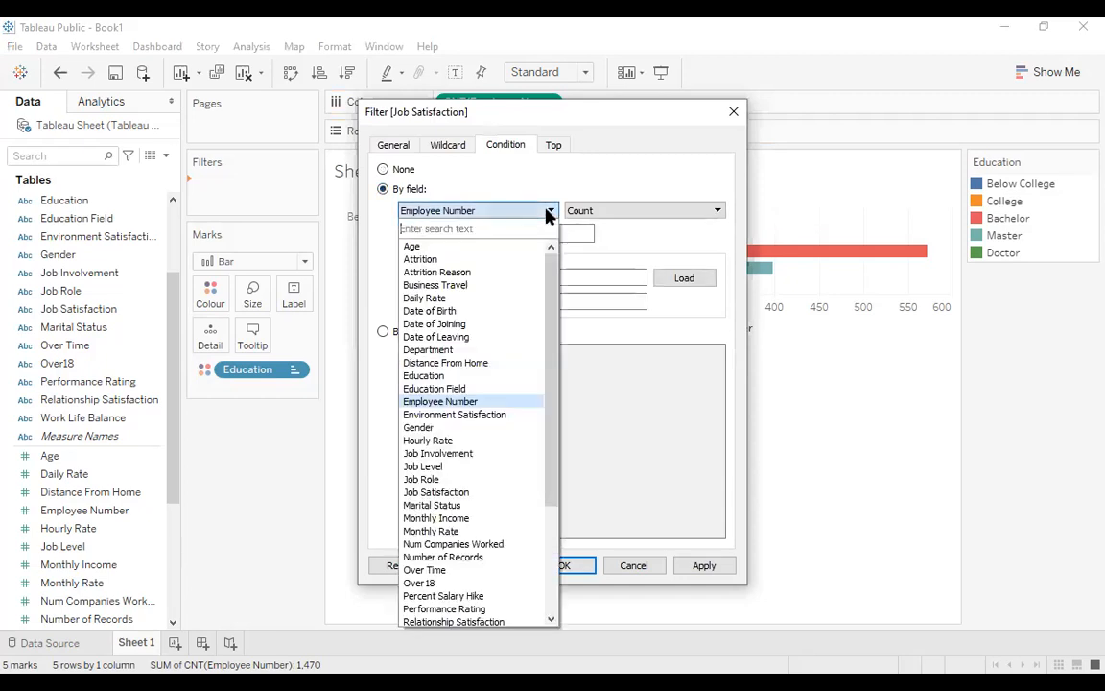
pyautogui.click(488, 247)
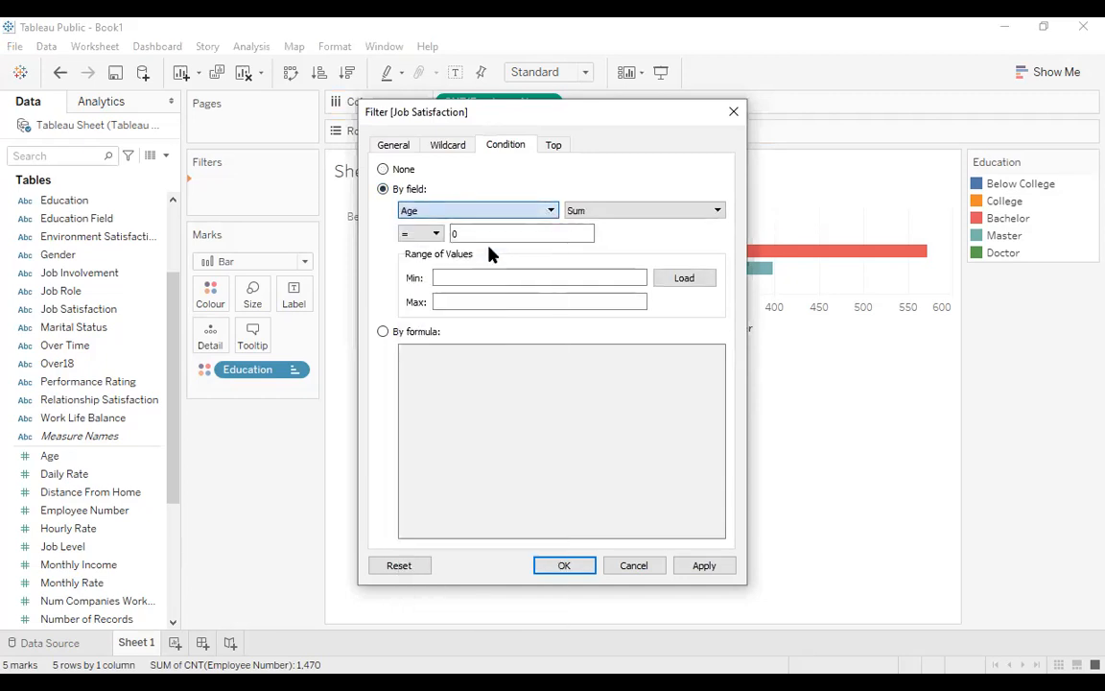
pyautogui.click(719, 211)
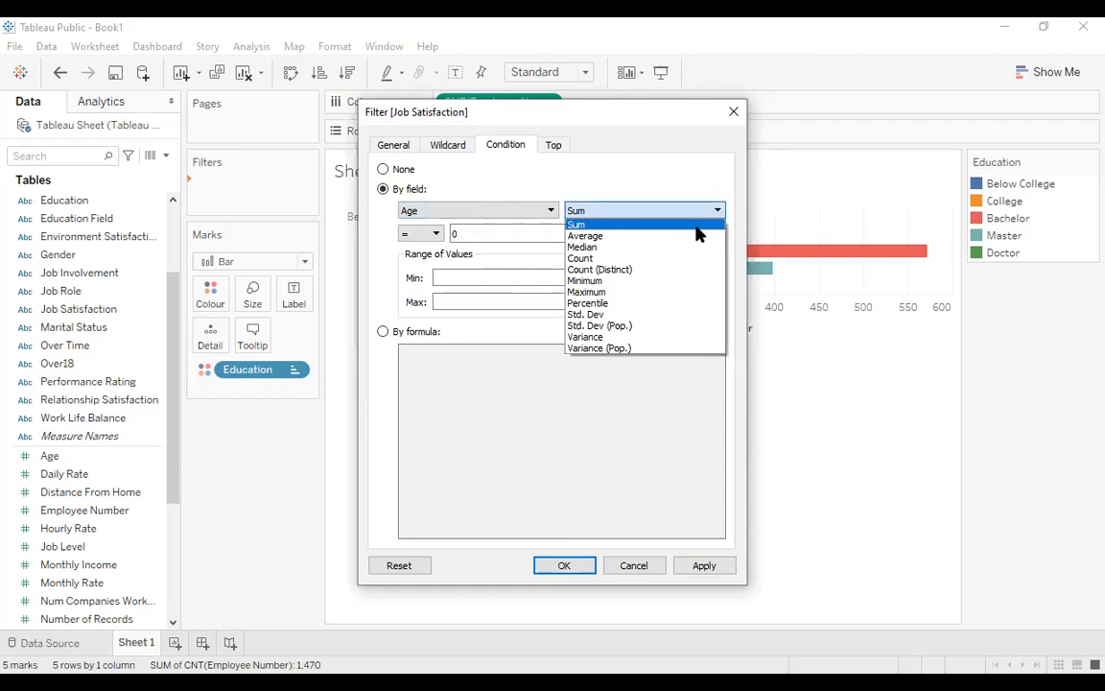
pyautogui.click(646, 259)
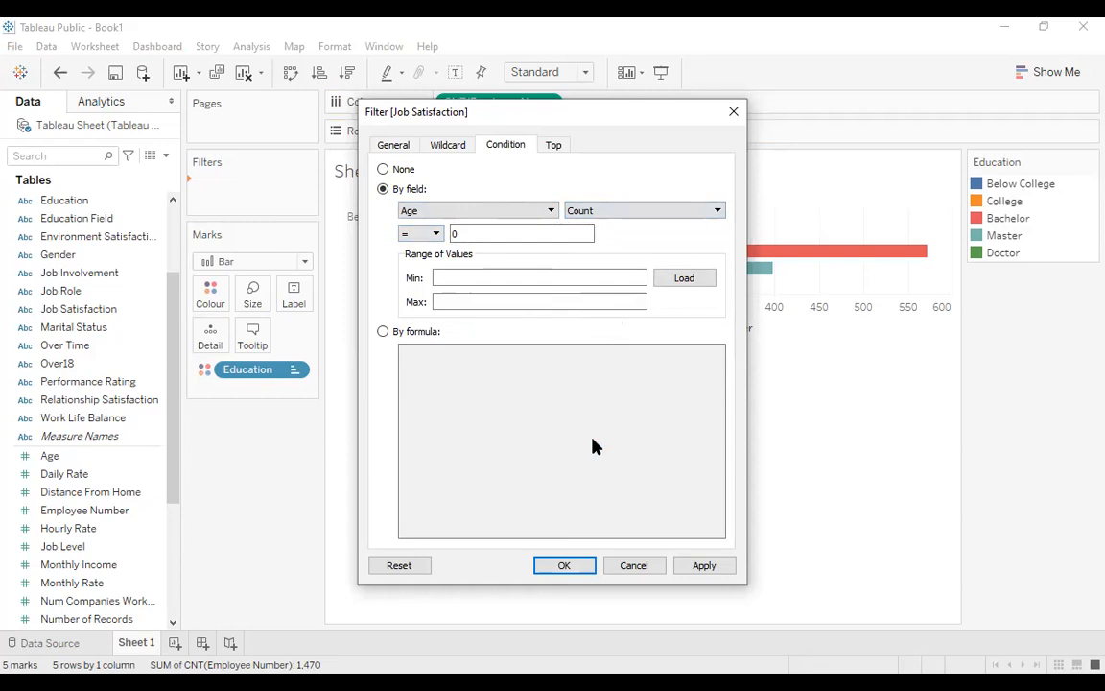
# Try a by-field Top 10 limit on the Count of Employee Number and cancel the Job Satisfaction filter.
pyautogui.click(553, 146)
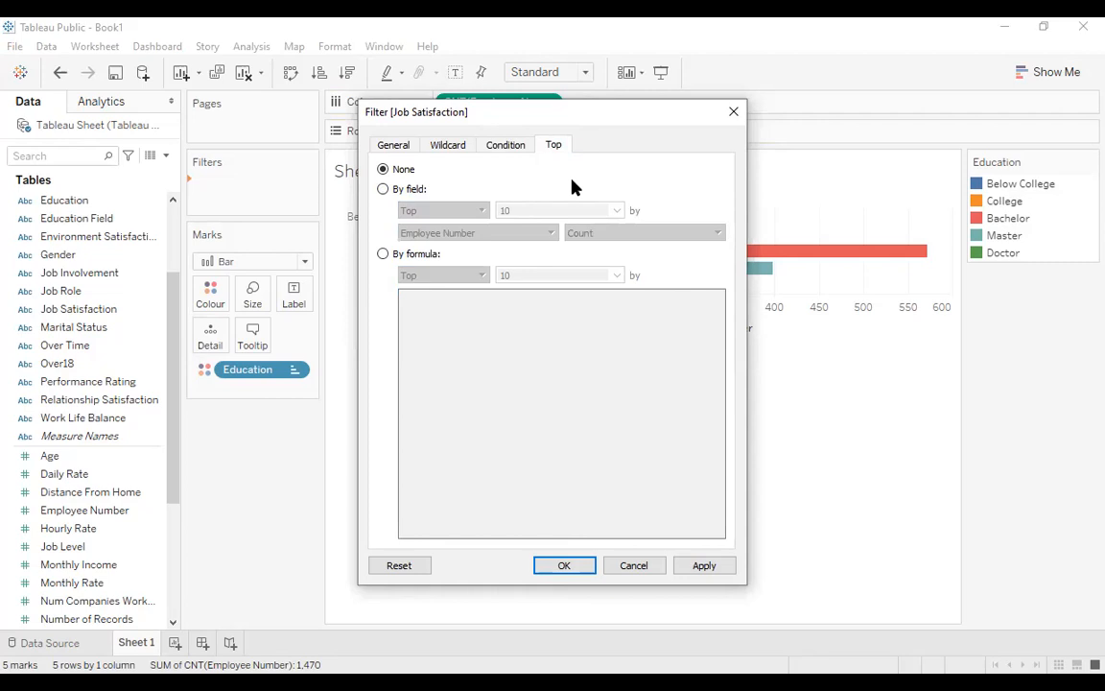
pyautogui.click(383, 189)
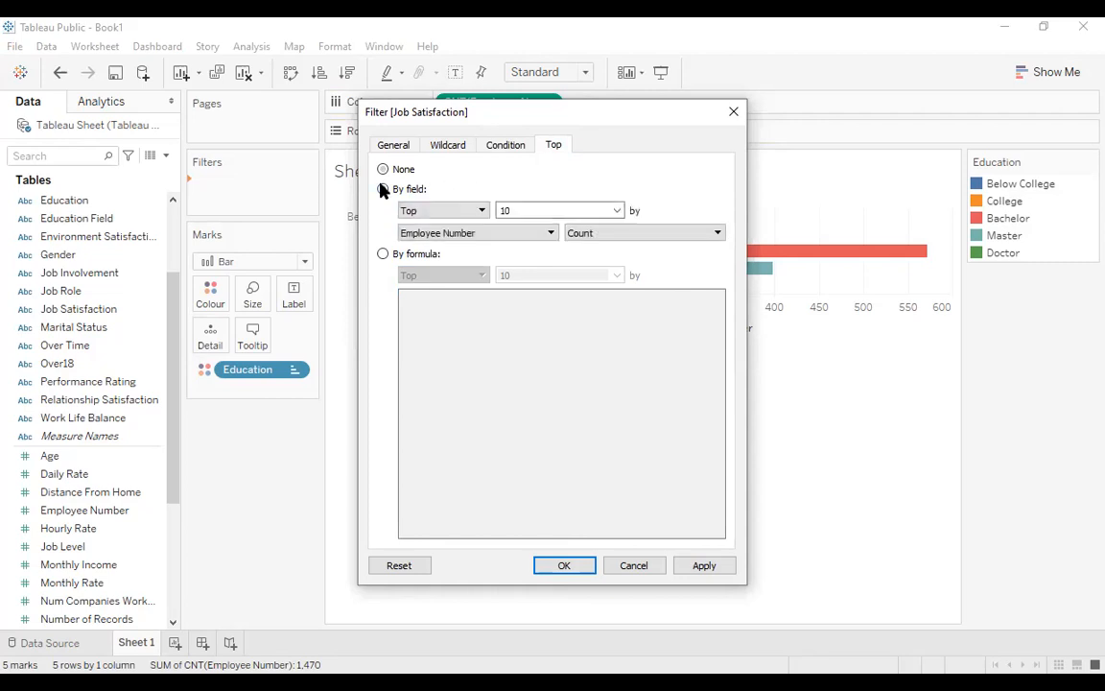
pyautogui.click(617, 210)
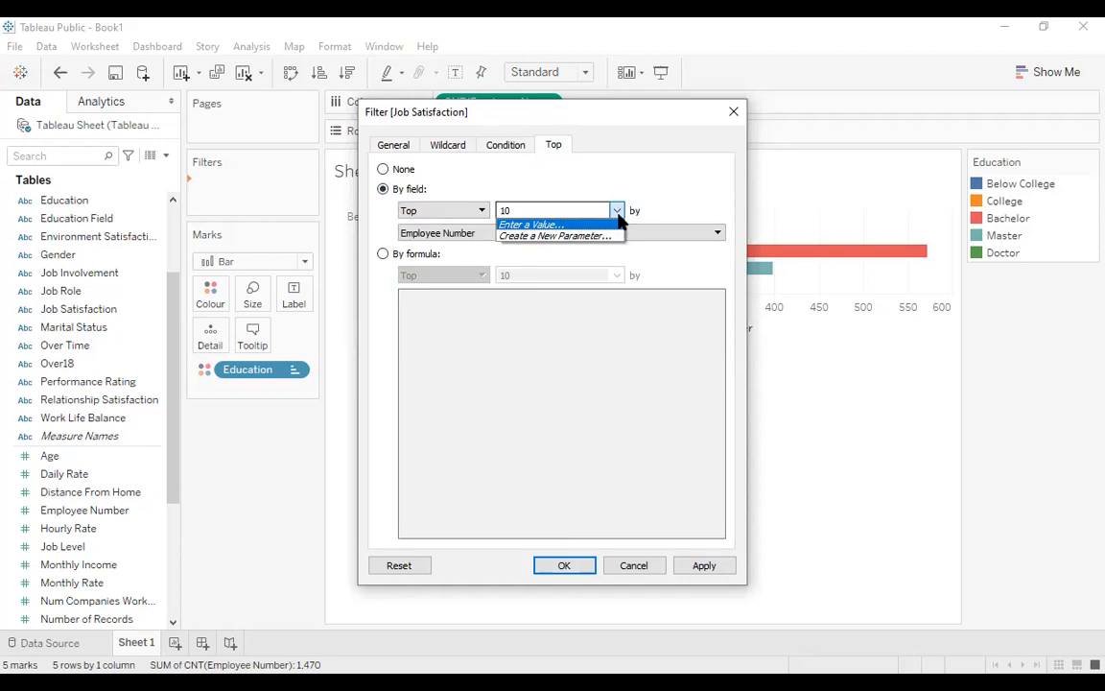
pyautogui.click(619, 222)
pyautogui.press('Tab')
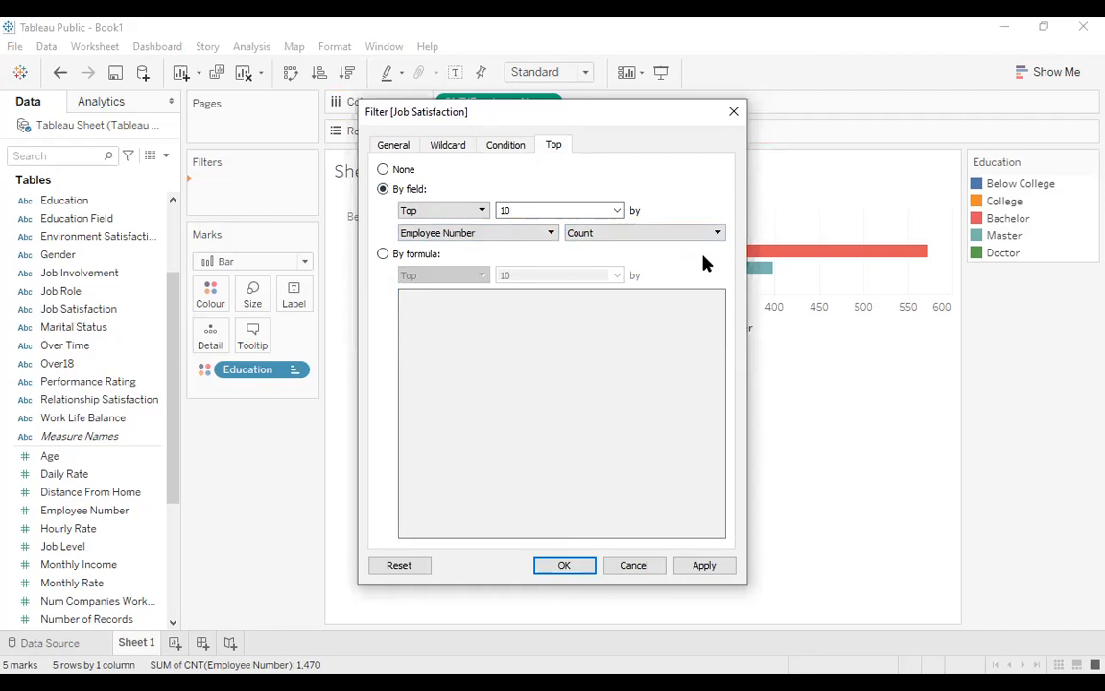
pyautogui.click(644, 567)
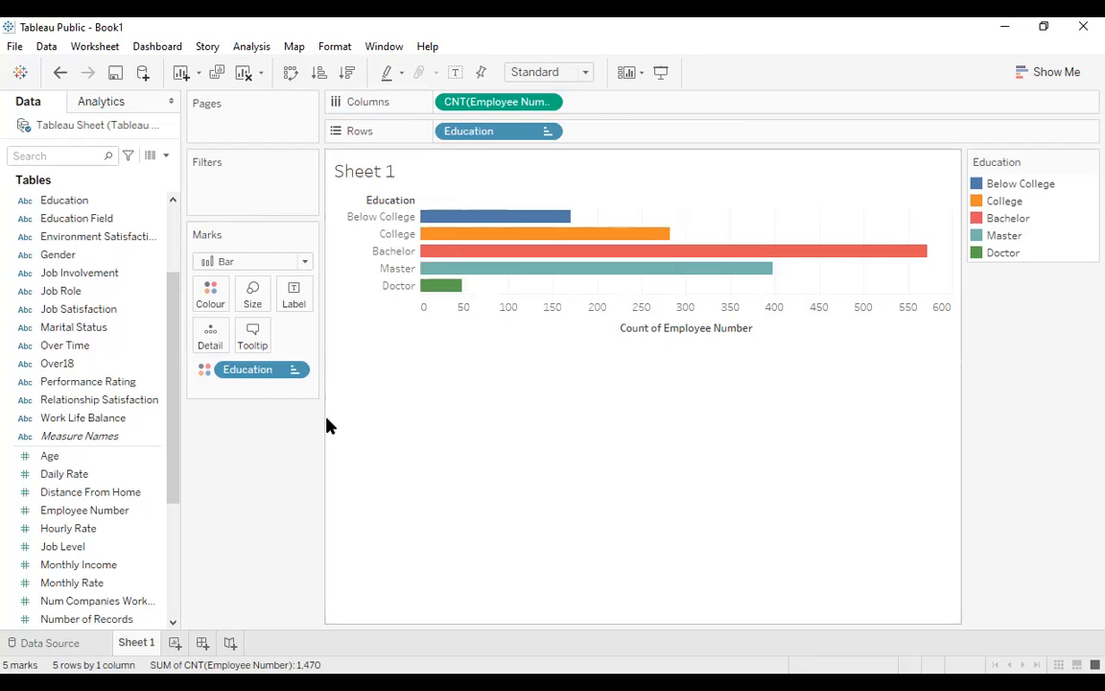
# Create a new worksheet and place Gender on Columns.
pyautogui.click(175, 650)
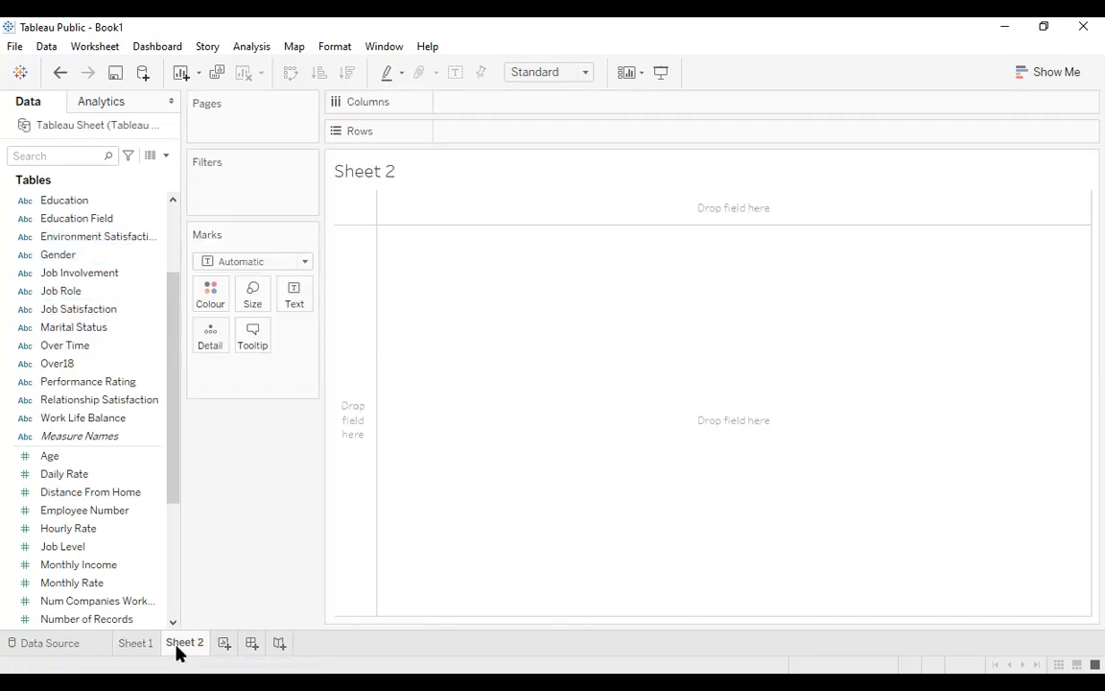
pyautogui.click(59, 255)
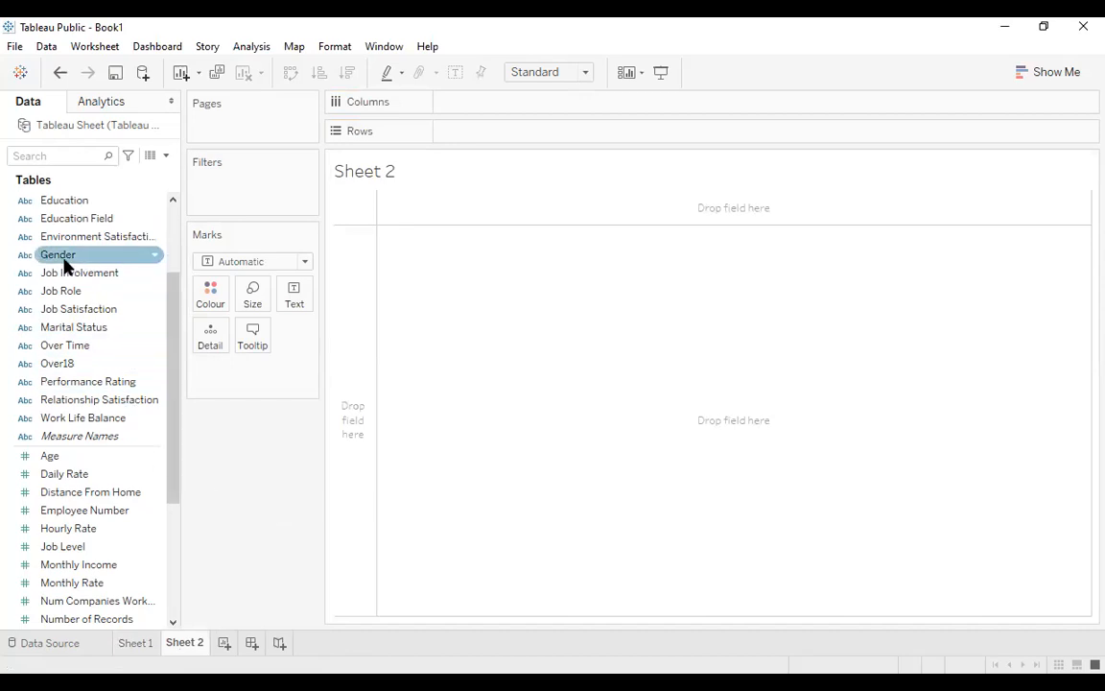
pyautogui.moveTo(65, 266); pyautogui.dragTo(472, 105)
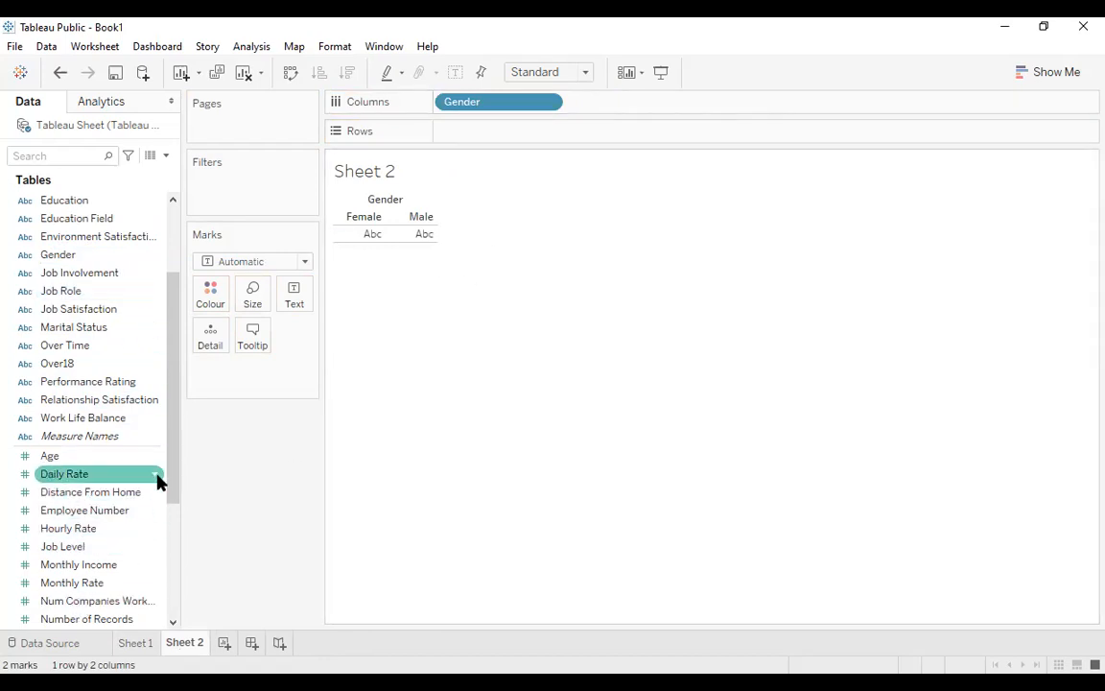
# Place Employee Number on Rows against Gender and aggregate it as Count.
pyautogui.moveTo(169, 468); pyautogui.dragTo(168, 515)
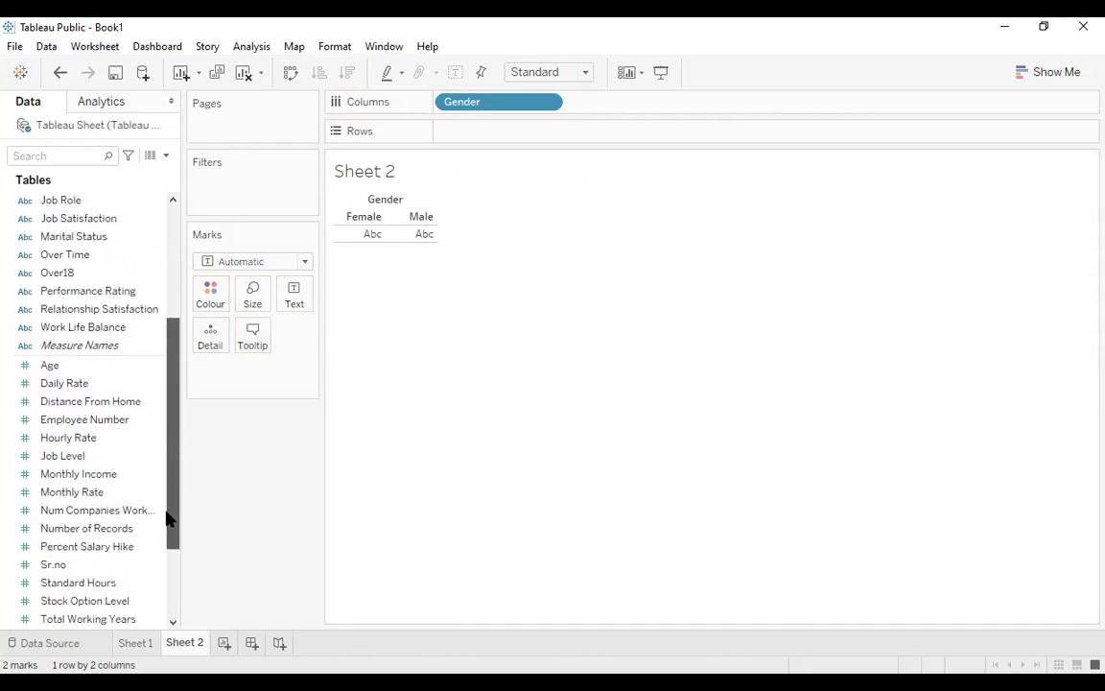
pyautogui.moveTo(99, 427); pyautogui.dragTo(401, 239)
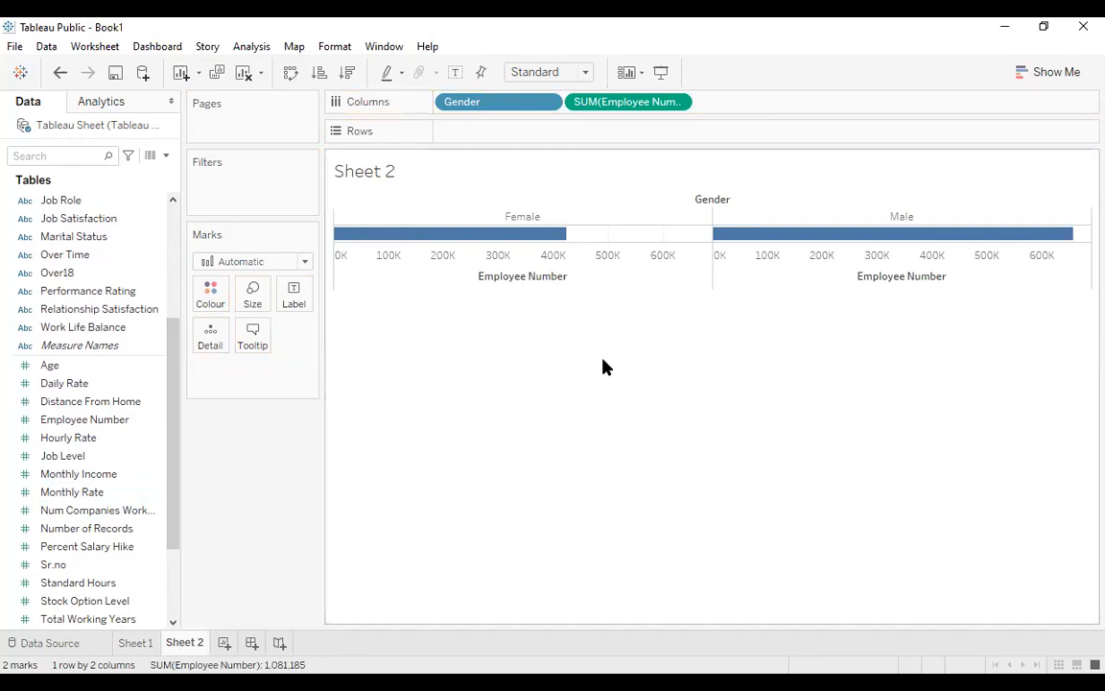
pyautogui.moveTo(602, 108); pyautogui.dragTo(523, 135)
pyautogui.click(548, 132)
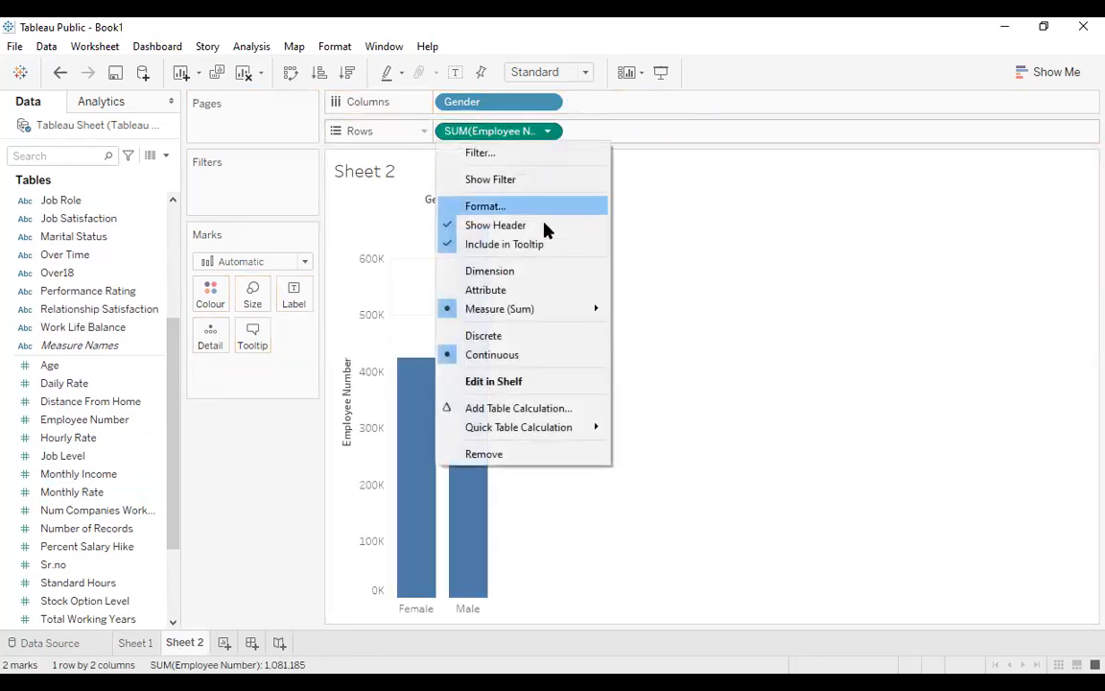
pyautogui.moveTo(592, 308)
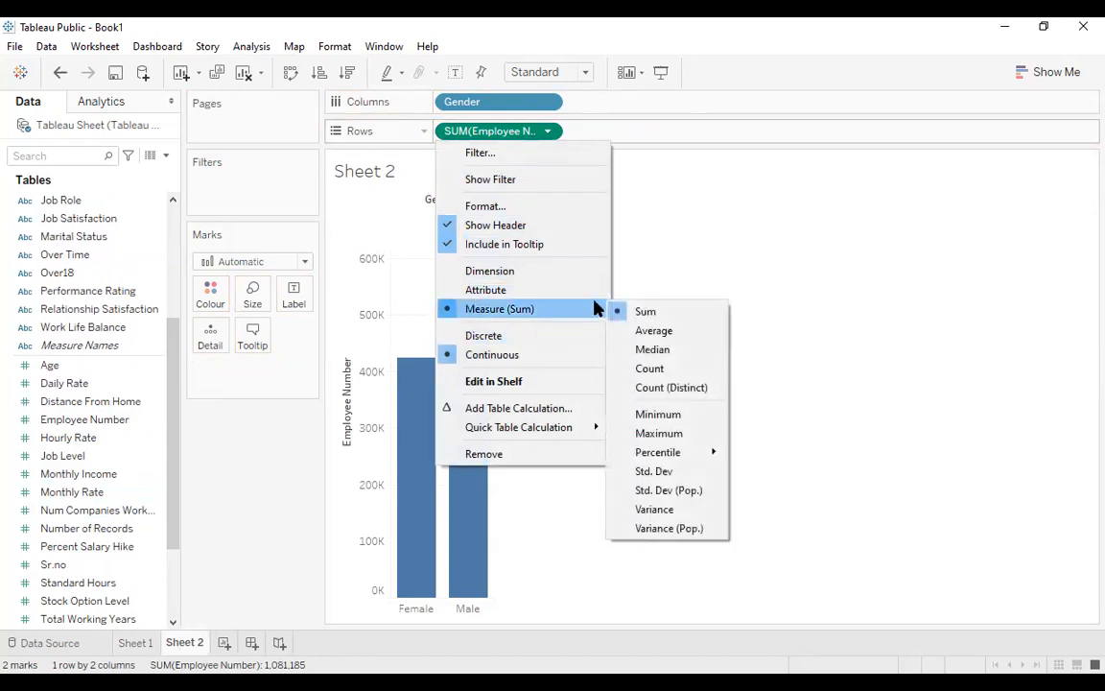
pyautogui.click(683, 373)
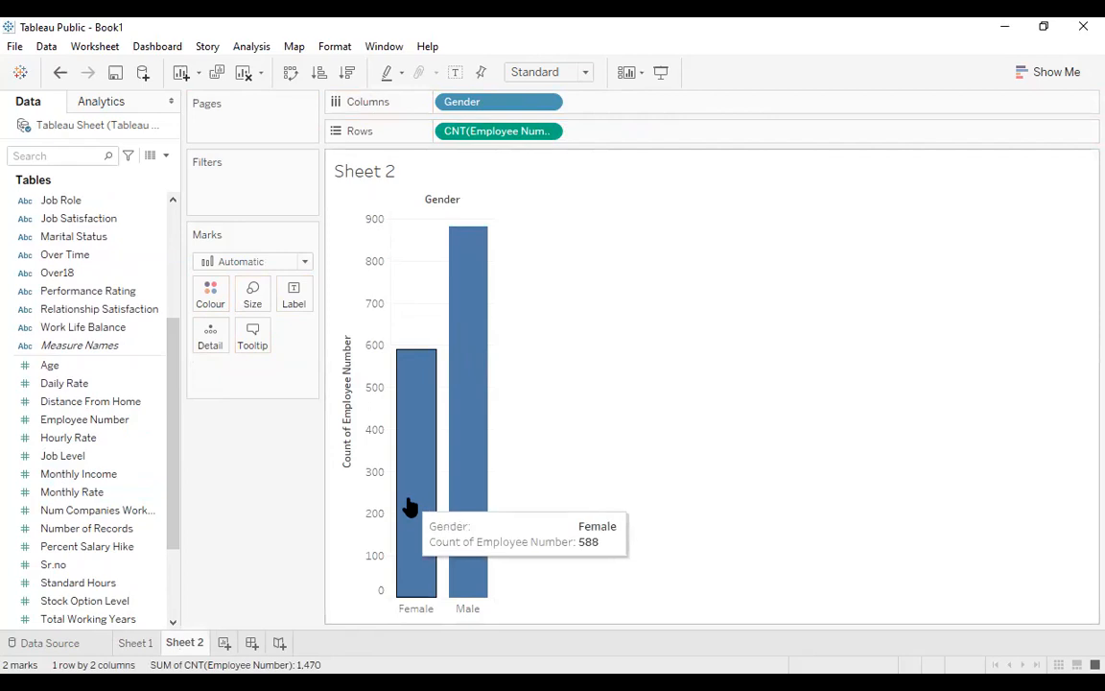
pyautogui.moveTo(472, 460)
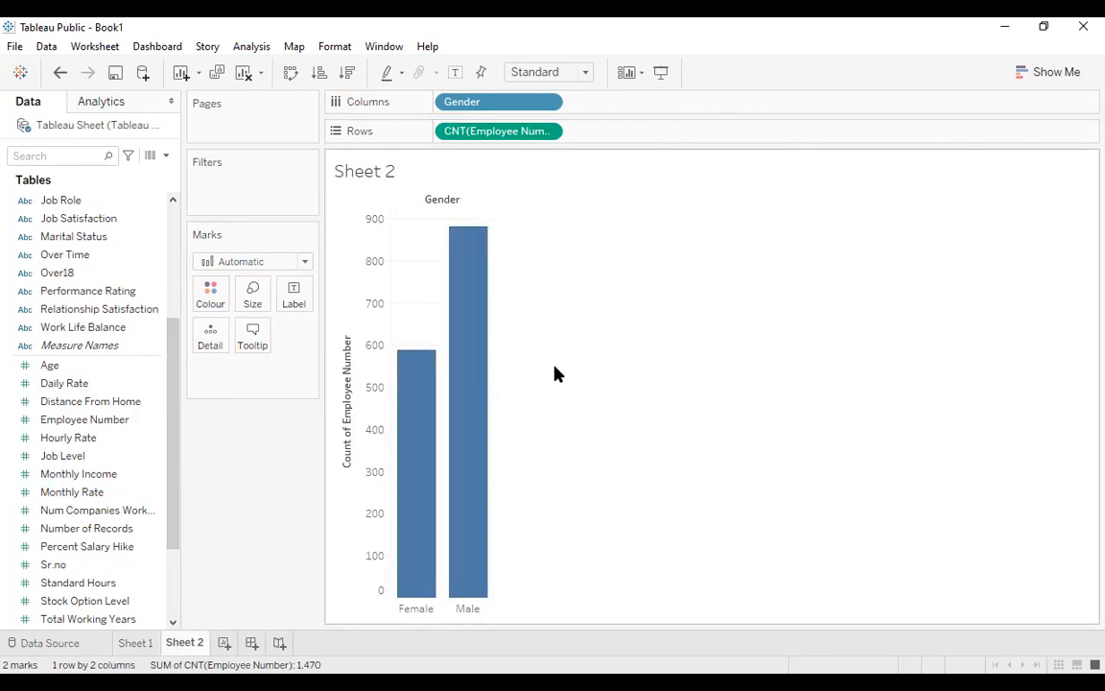
# Try the Text mark type for the gender chart and change the marks to Shape instead.
pyautogui.click(307, 263)
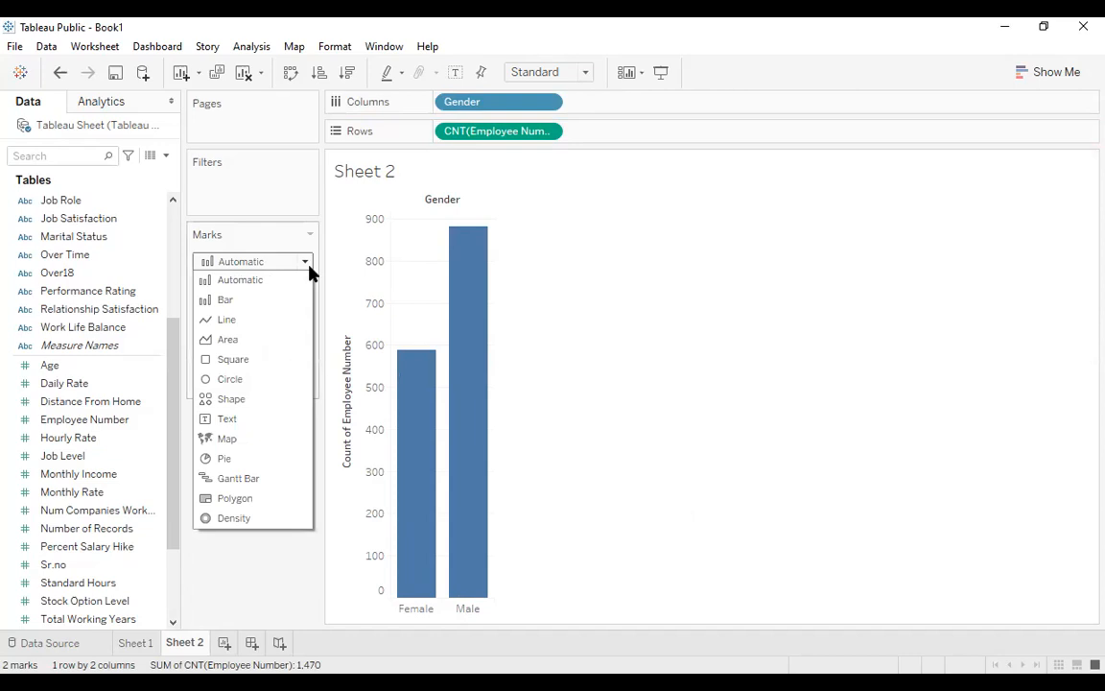
pyautogui.click(249, 424)
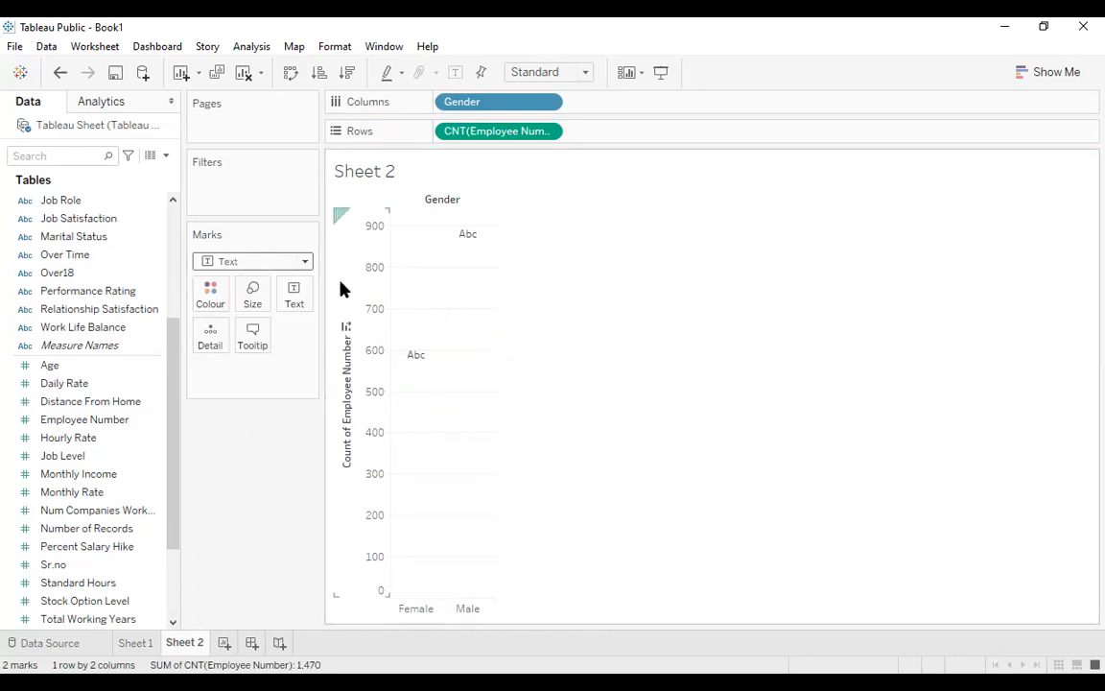
pyautogui.click(306, 261)
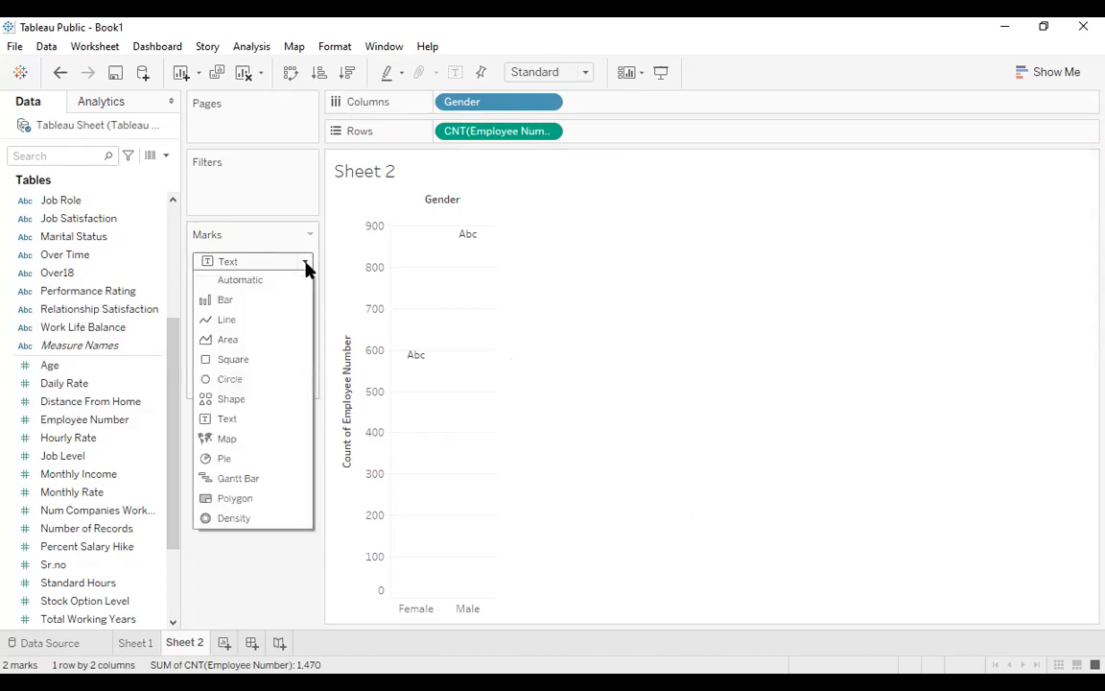
pyautogui.click(240, 401)
pyautogui.moveTo(455, 248)
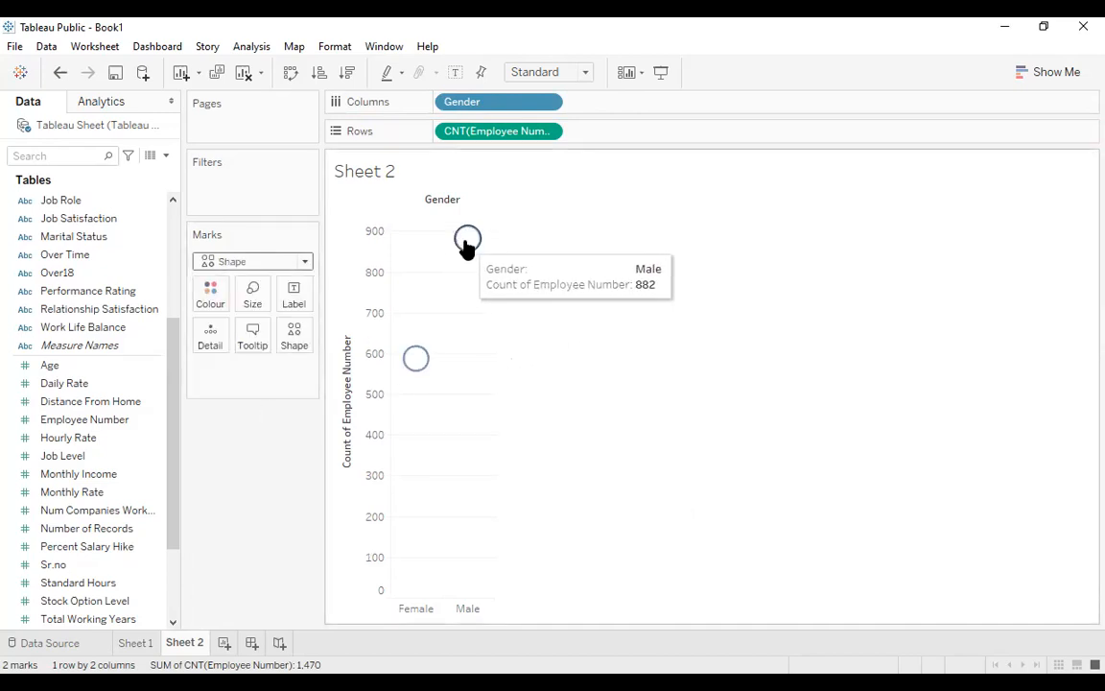
# Assign the pink female figure from the Custom shape palette to the chart's marks.
pyautogui.click(296, 338)
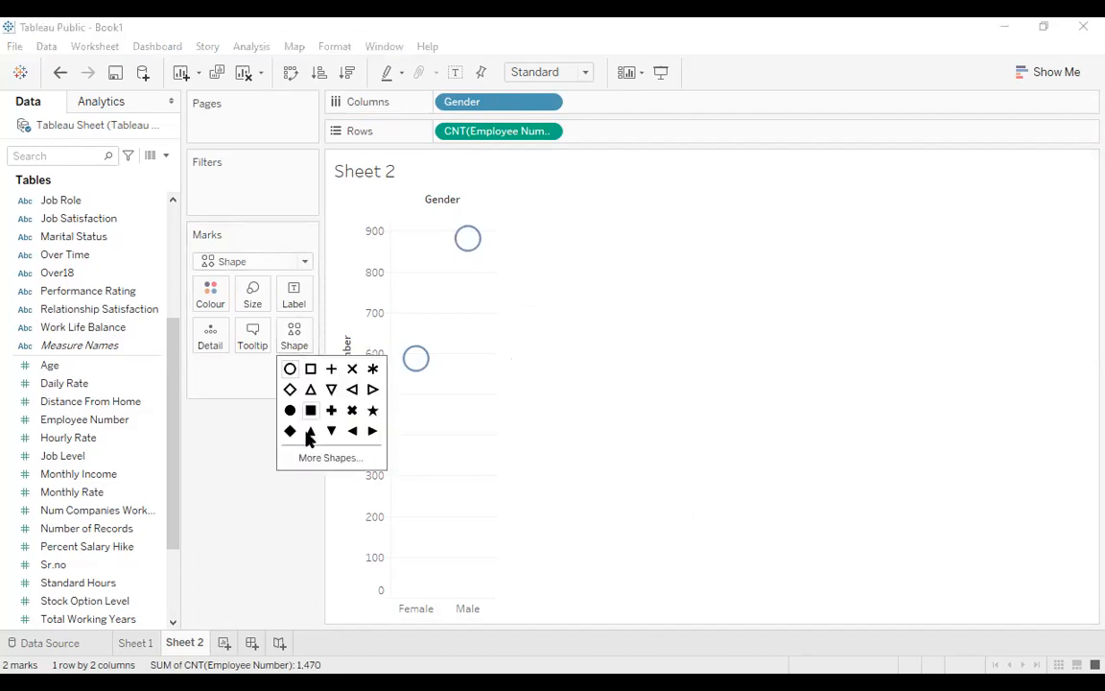
pyautogui.click(324, 459)
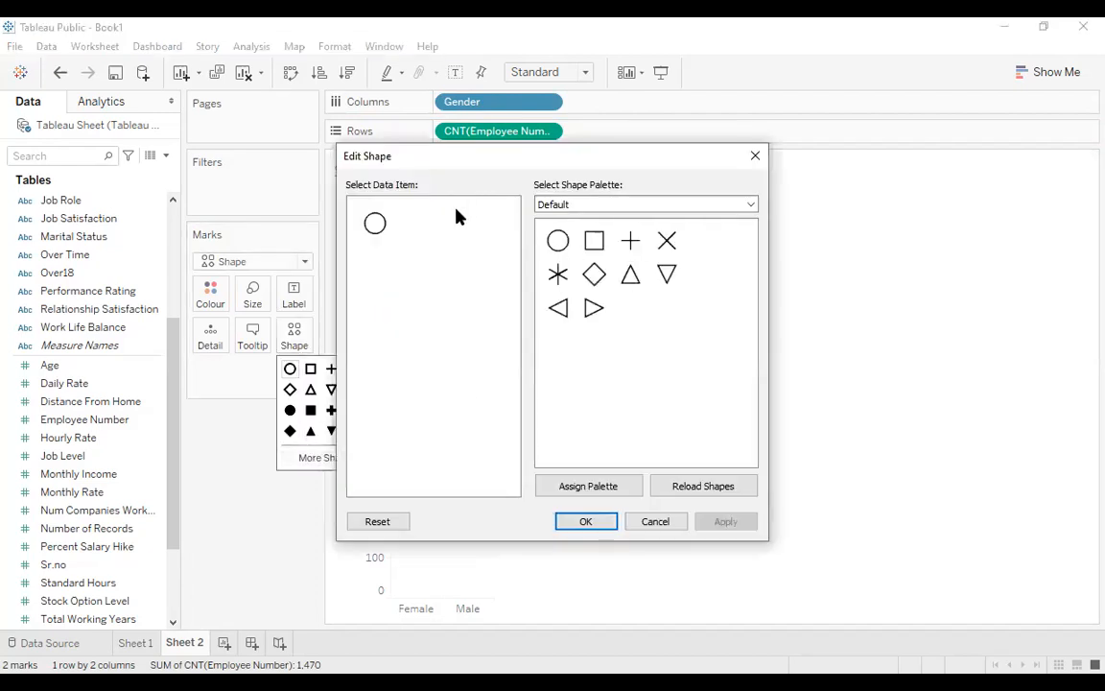
pyautogui.click(726, 213)
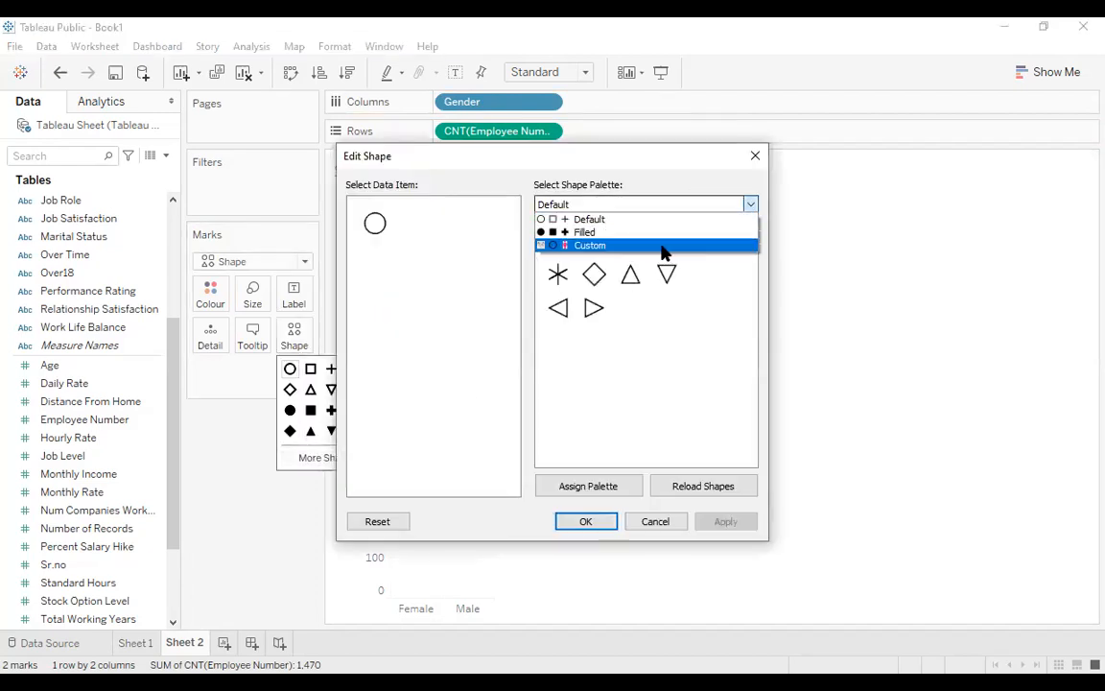
pyautogui.click(661, 247)
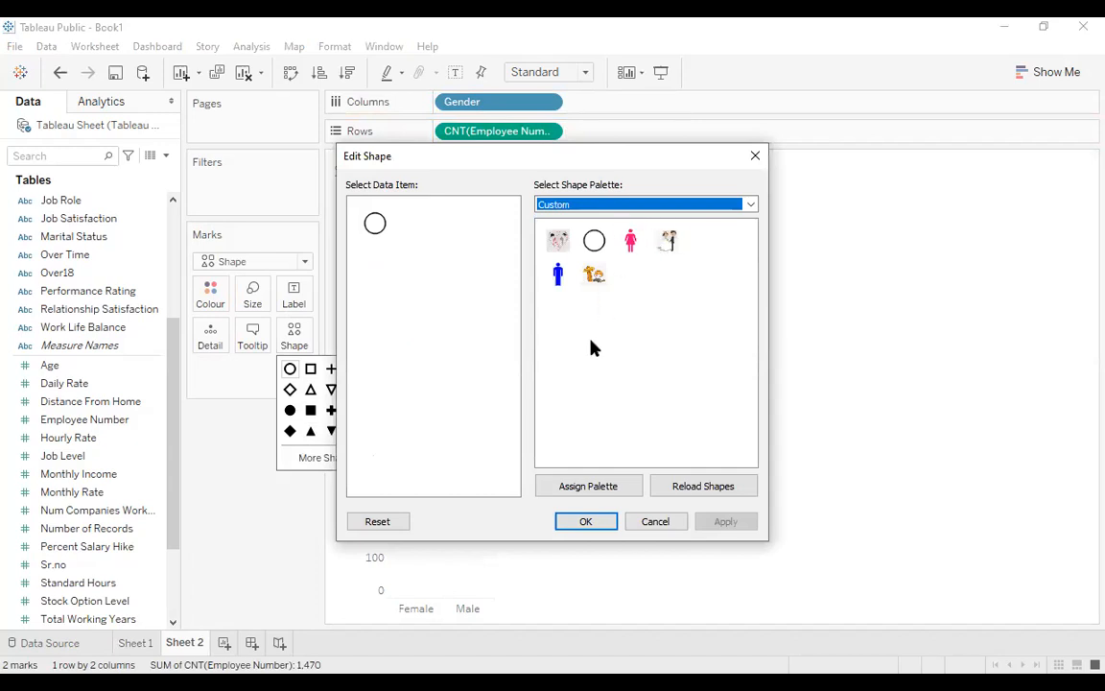
pyautogui.click(369, 228)
pyautogui.click(631, 245)
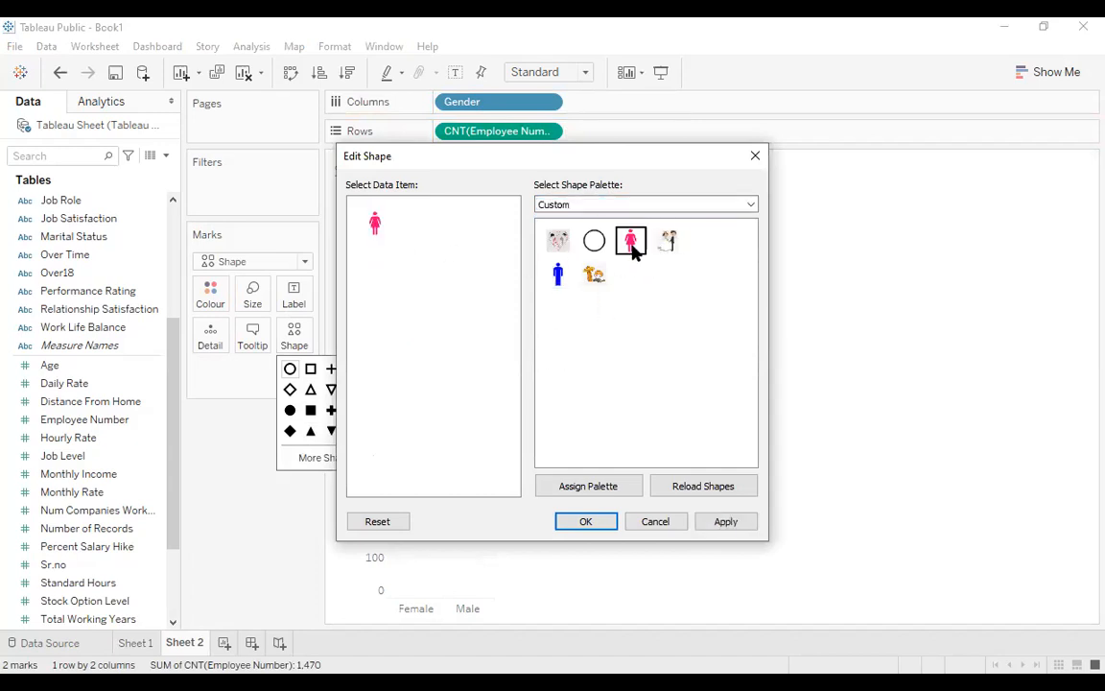
pyautogui.click(589, 521)
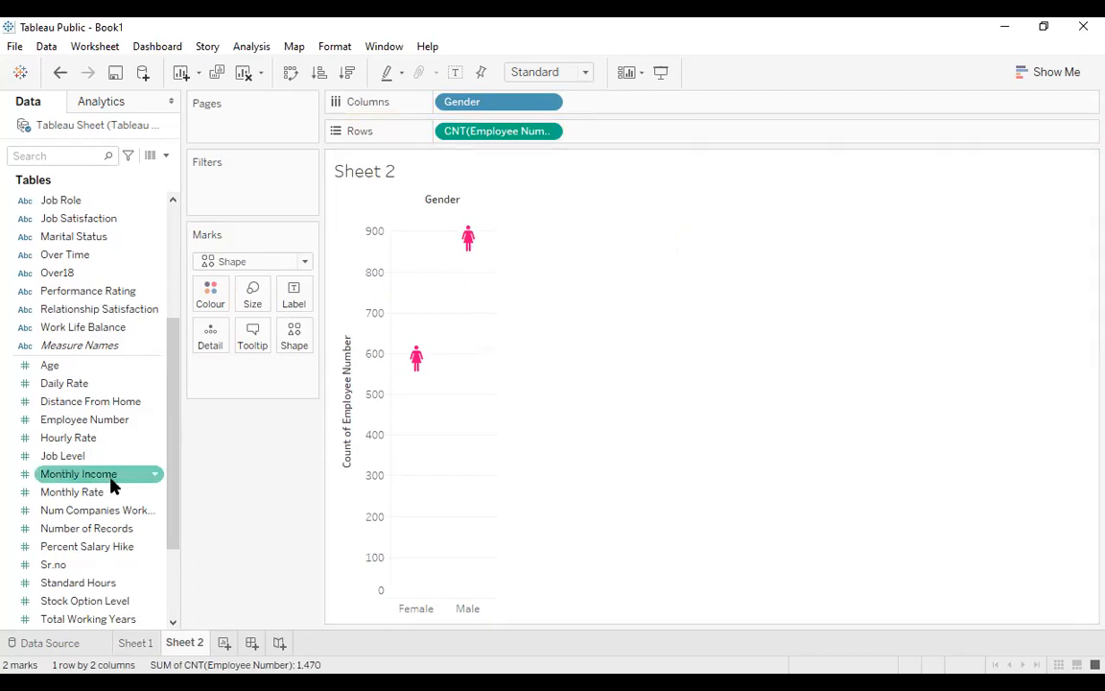
pyautogui.moveTo(412, 370)
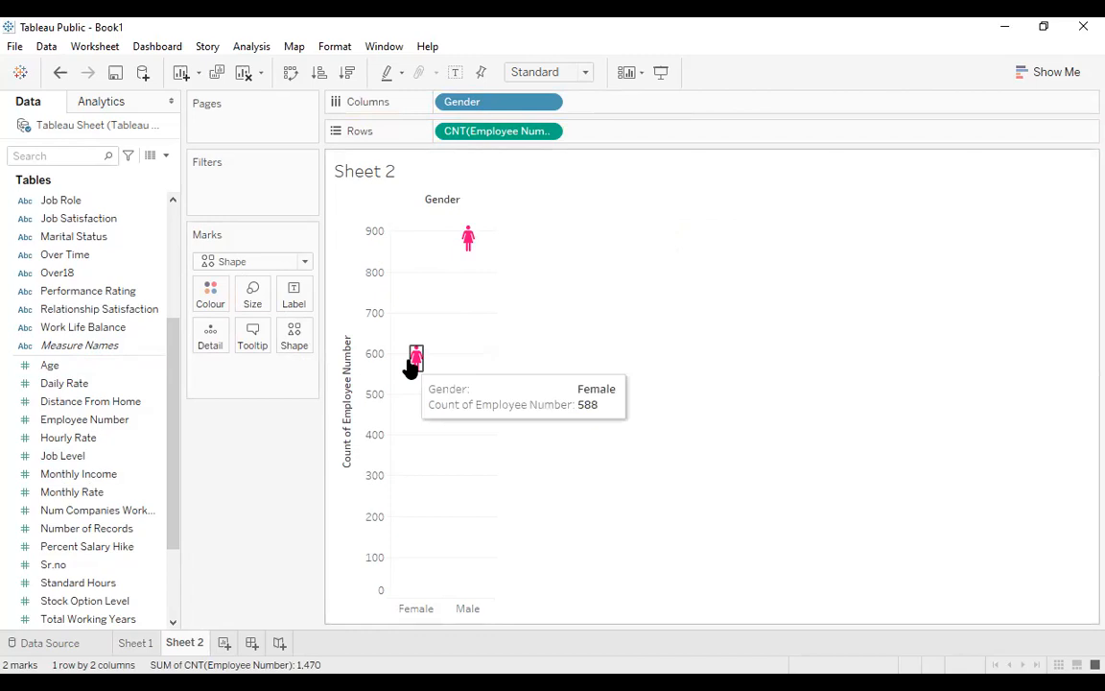